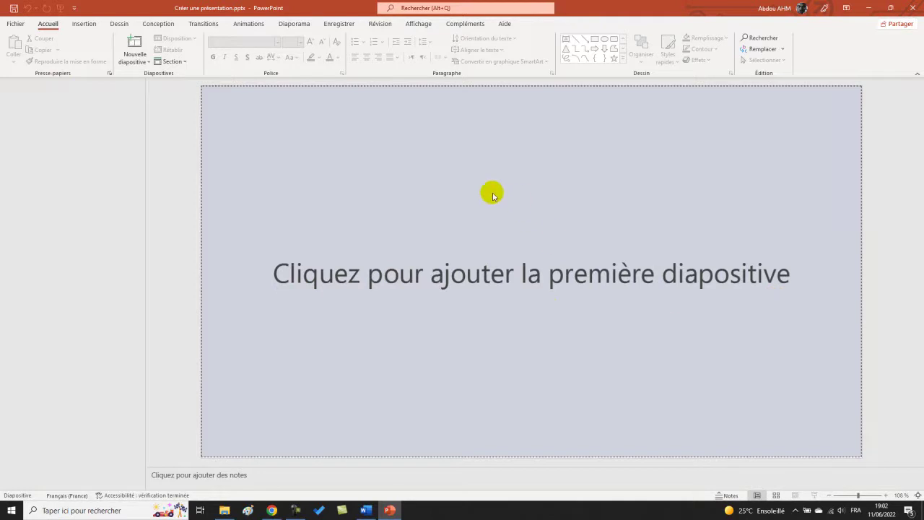
Step: Insert the first title slide into the empty presentation 'Créer une présentation.pptx'
left_click(423, 191)
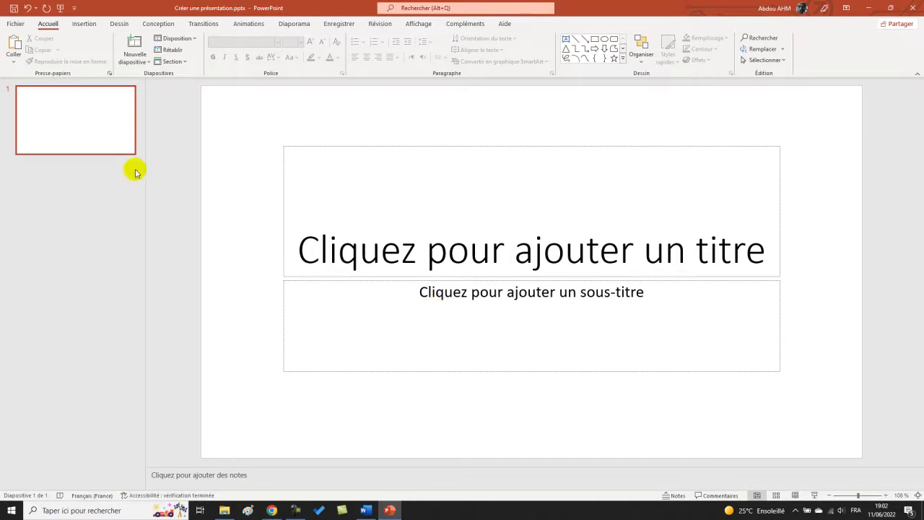
Step: Try the blue circuit theme, then apply the dark purple theme with magenta accent tab
left_click(833, 150)
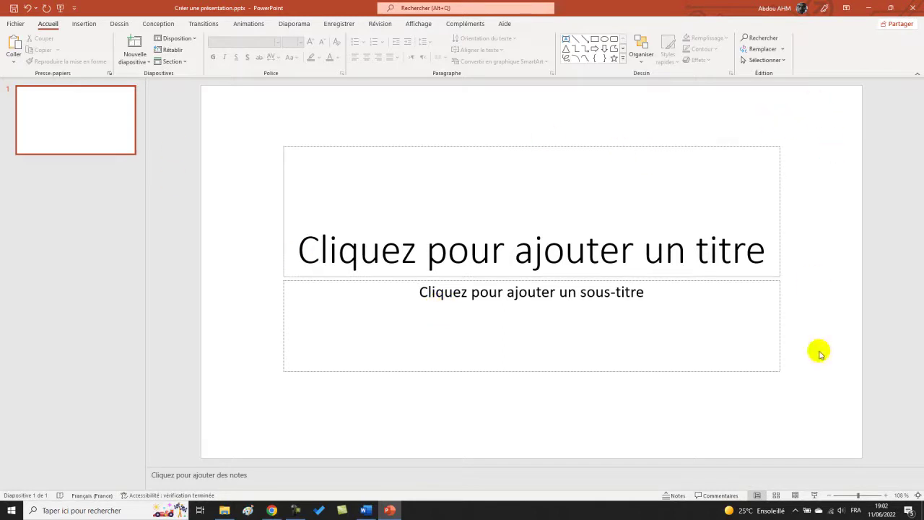
left_click(596, 255)
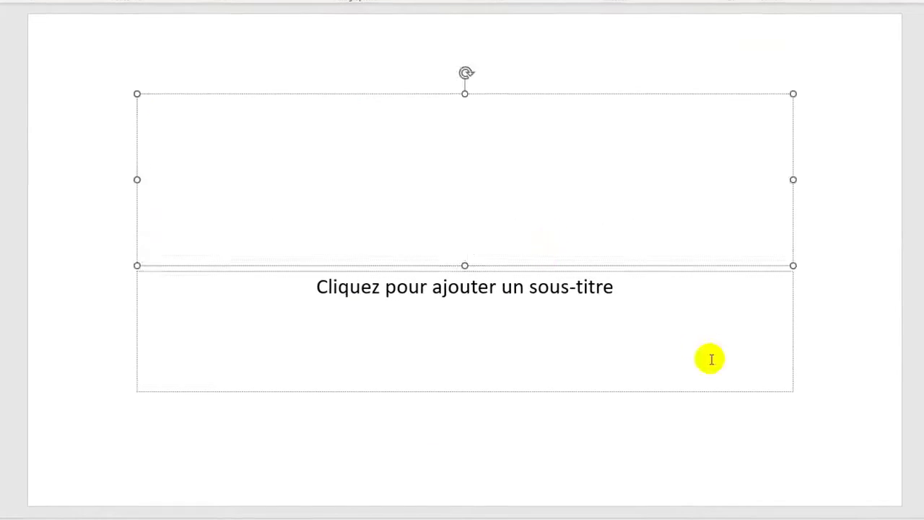
left_click(834, 292)
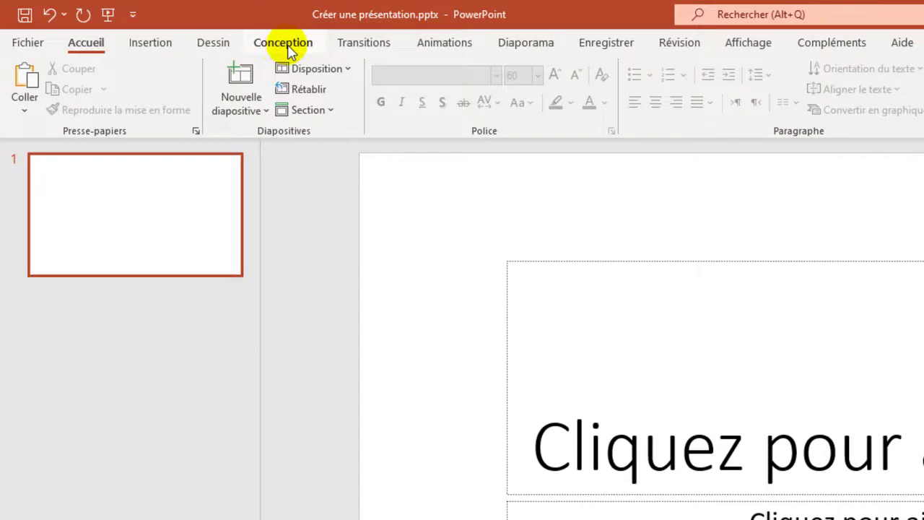
left_click(288, 47)
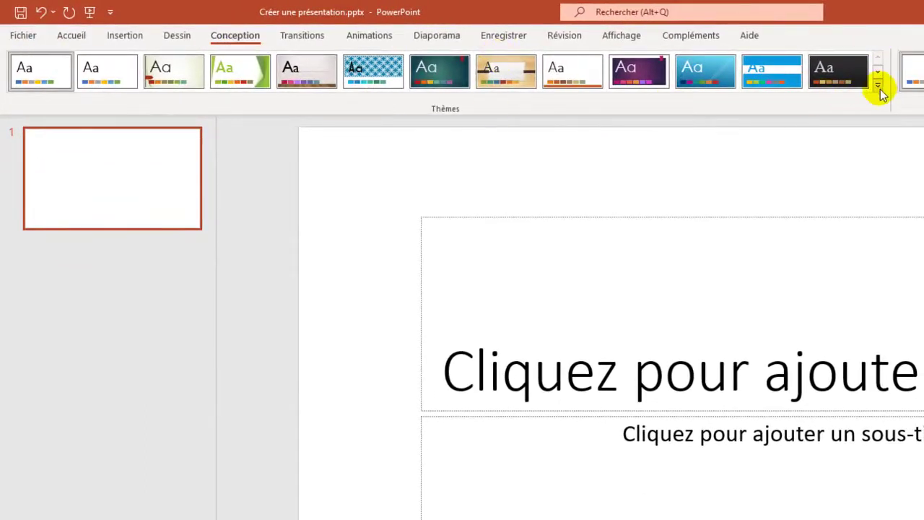
left_click(877, 85)
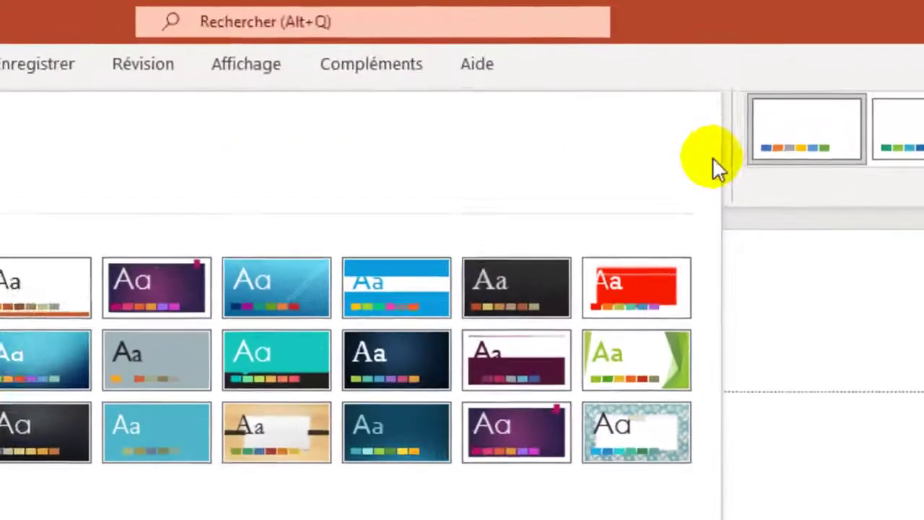
left_click(891, 41)
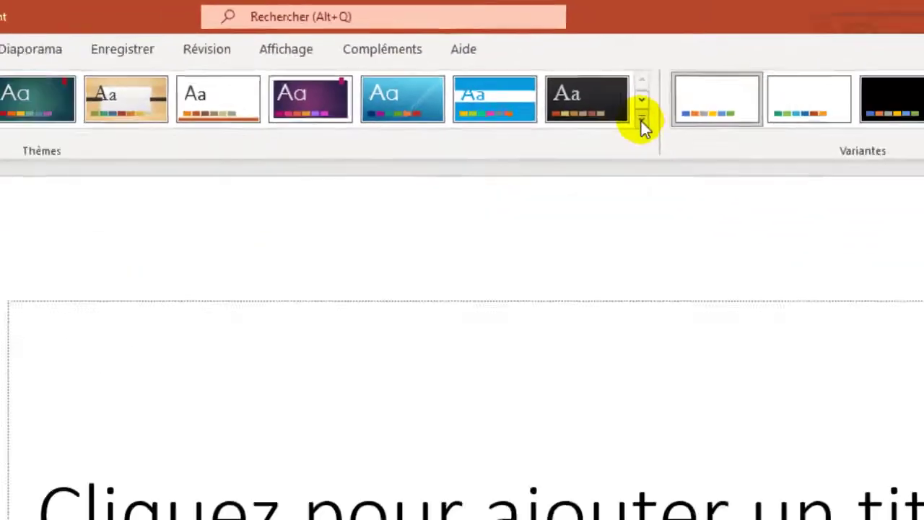
left_click(680, 165)
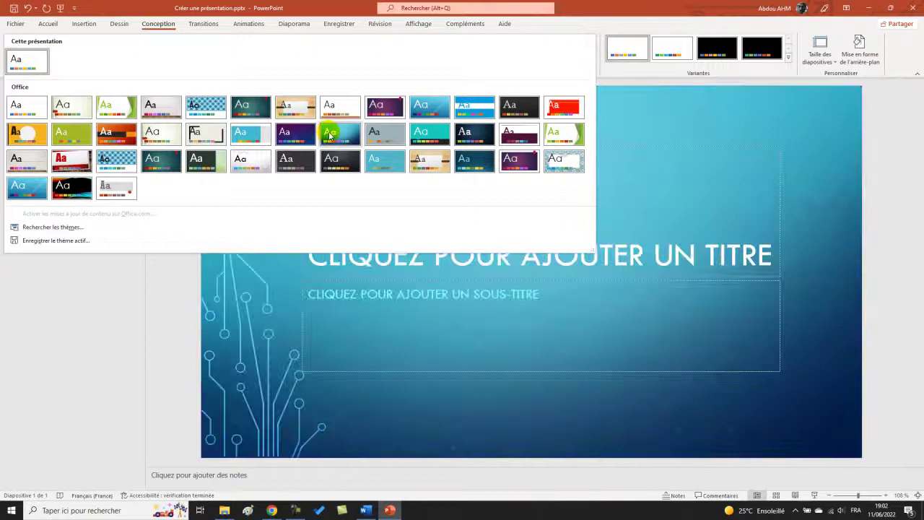
left_click(341, 137)
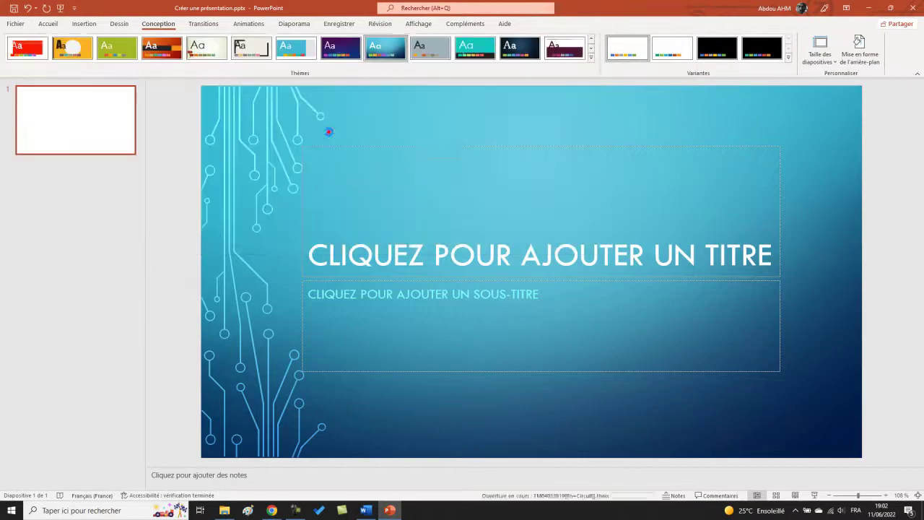
left_click(591, 56)
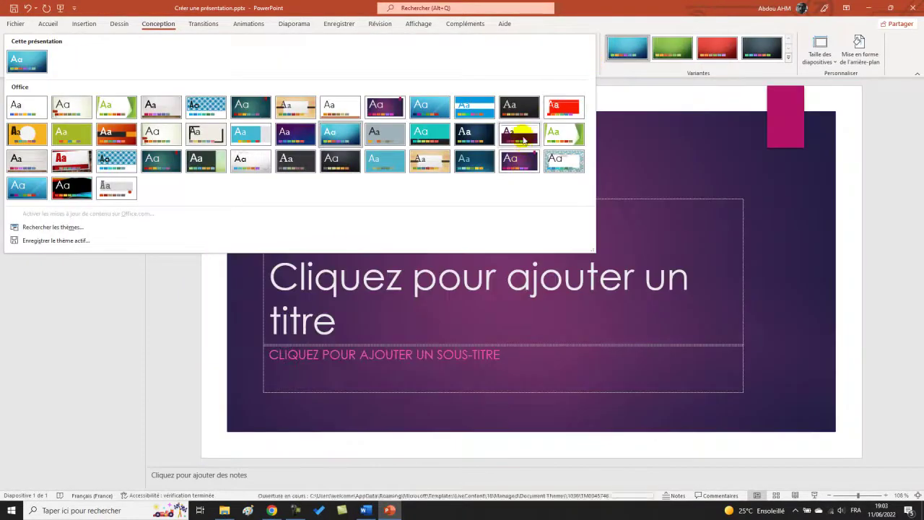
left_click(517, 165)
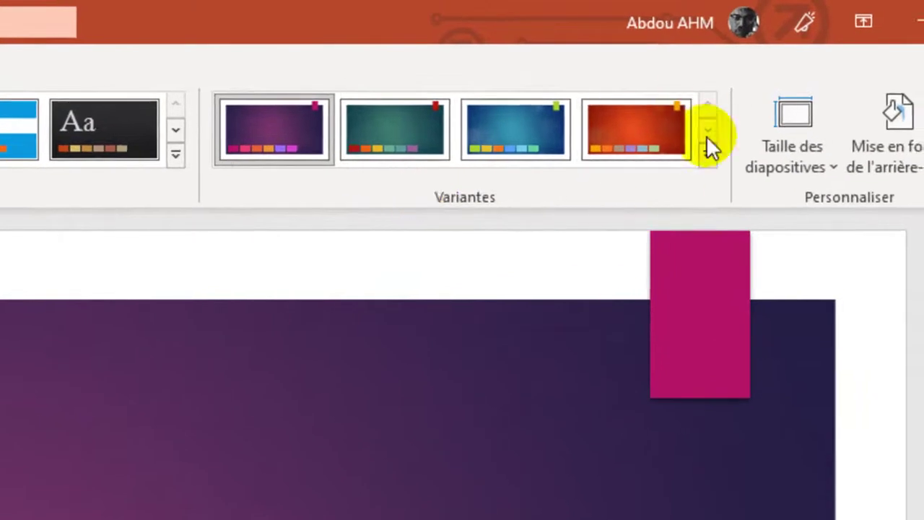
Step: Browse the Couleurs schemes without applying one, then choose the orange-red theme variant
left_click(709, 155)
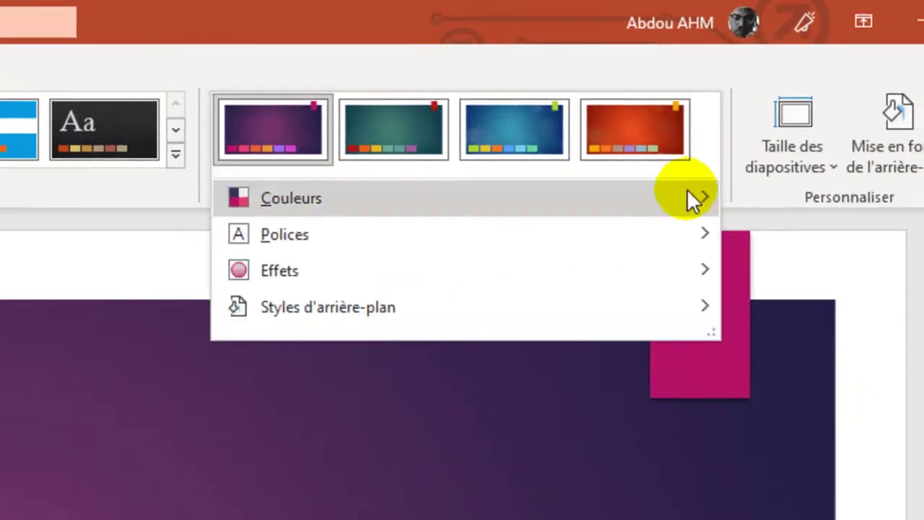
mouse_move(687, 193)
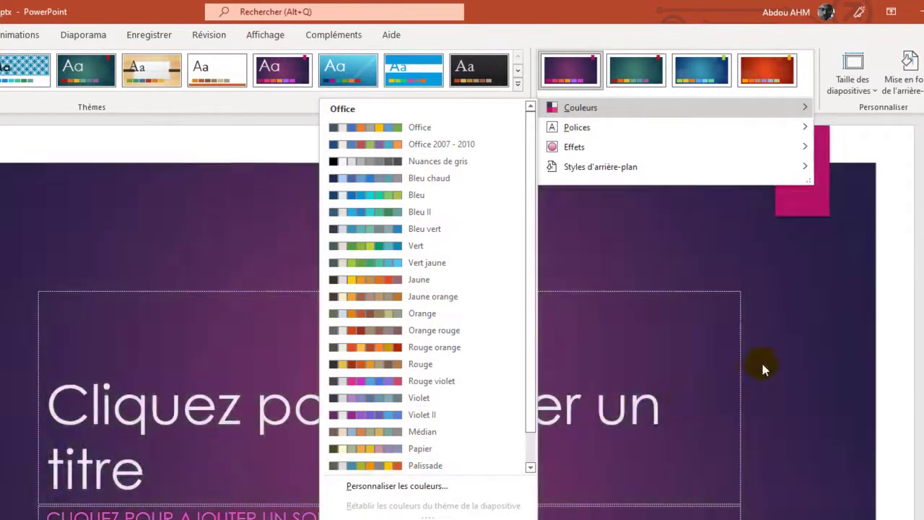
left_click(760, 360)
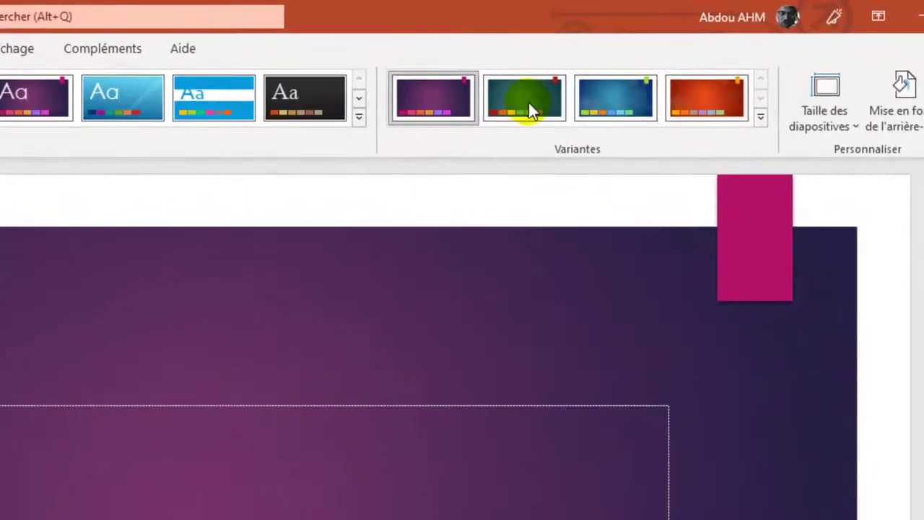
left_click(693, 97)
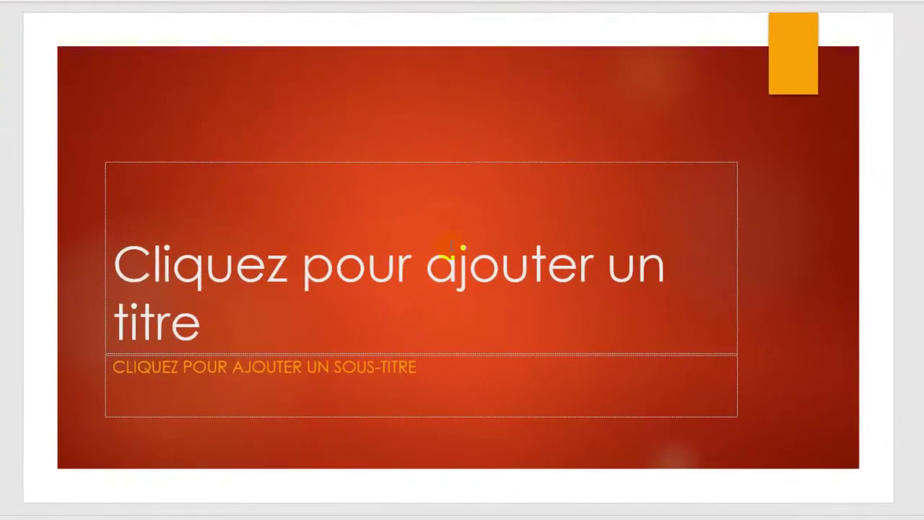
Step: Type the title 'برامج مايكروسوفت' and select it for formatting
left_click(449, 249)
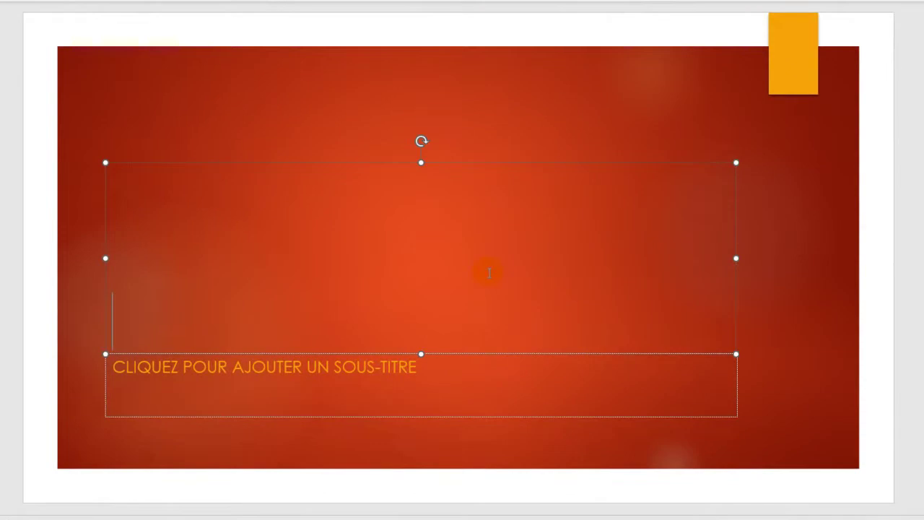
type("برامج مايكروسوفت")
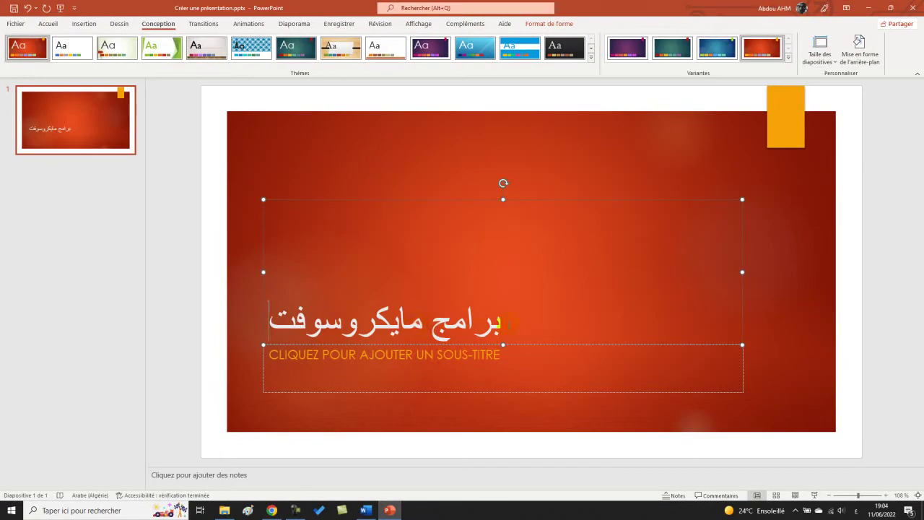
triple_click(500, 323)
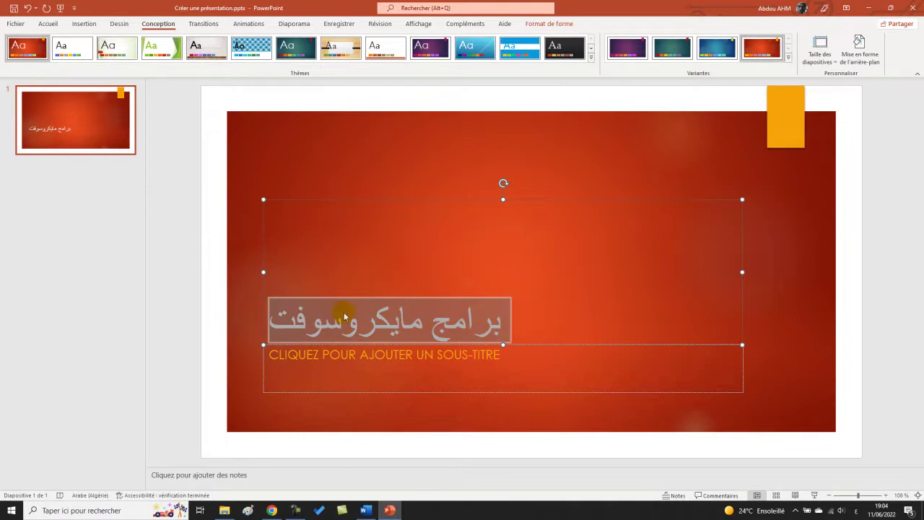
left_click(48, 25)
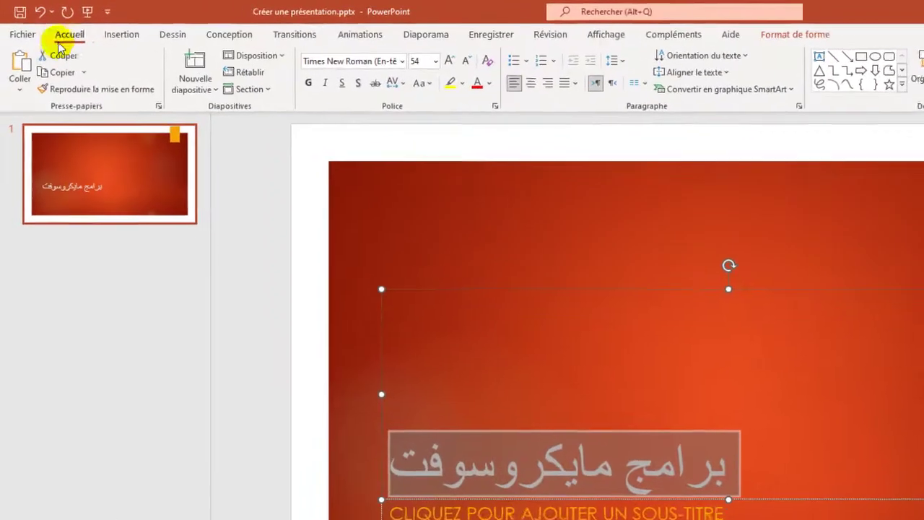
Step: Set the title font to Ara Jozoor at 72 pt, centred
left_click(407, 63)
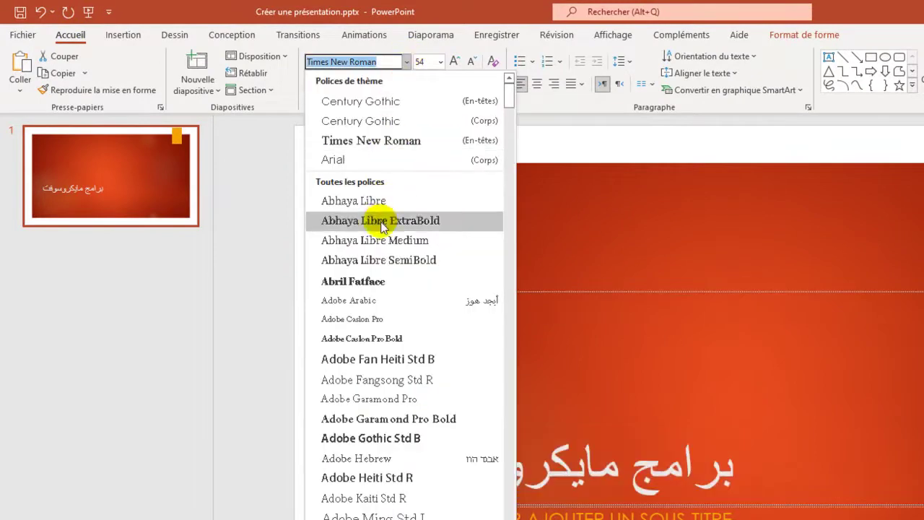
scroll(402, 388, "down", 7)
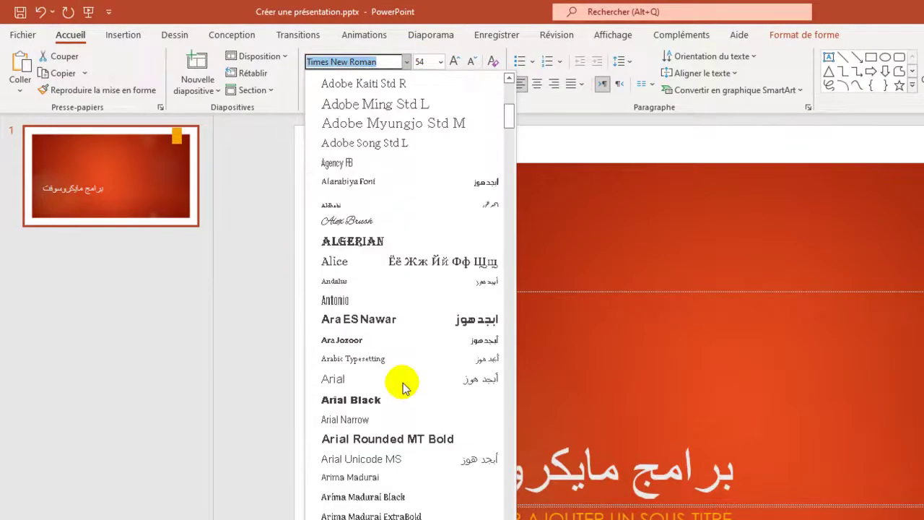
left_click(394, 340)
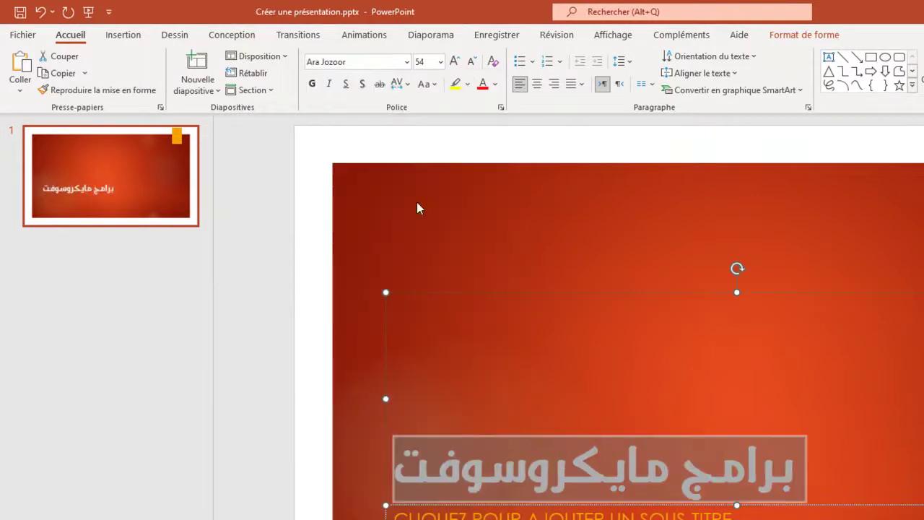
left_click(439, 63)
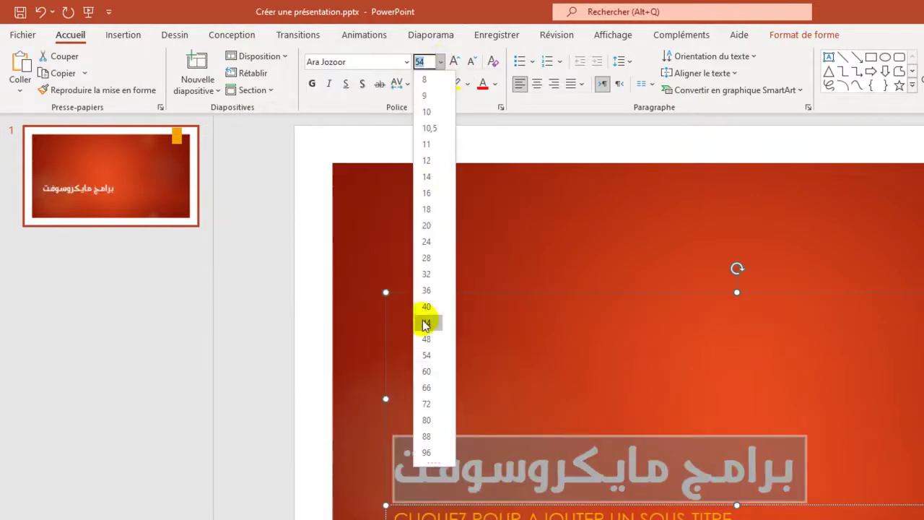
left_click(431, 405)
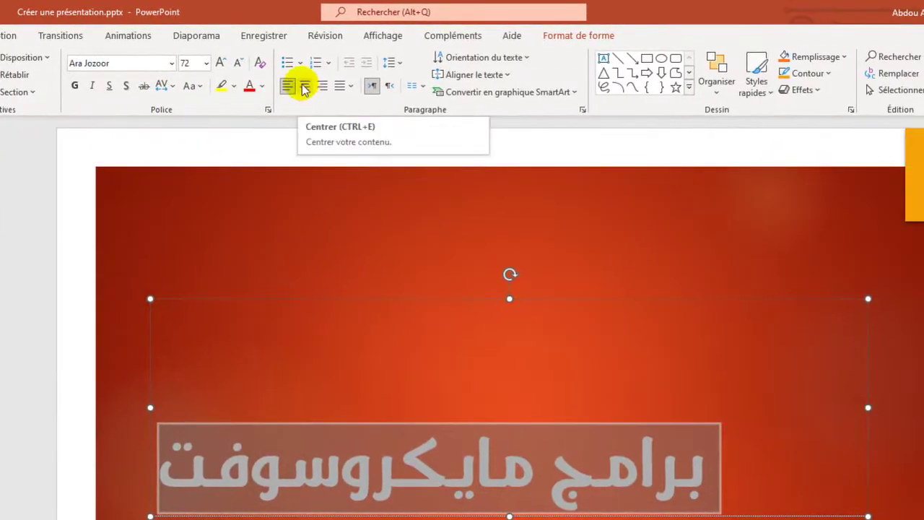
left_click(304, 88)
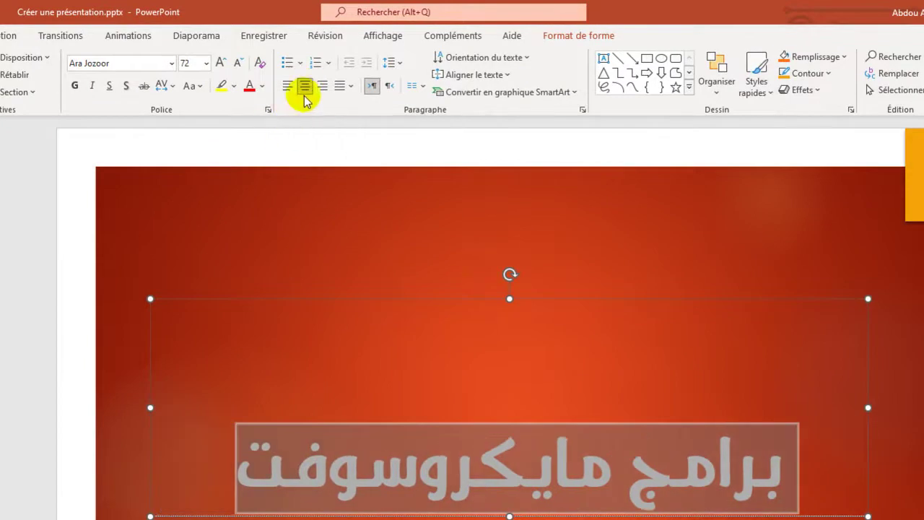
Step: Test bold, italic and underline on the title, leaving only a text shadow applied
left_click(75, 86)
left_click(75, 86)
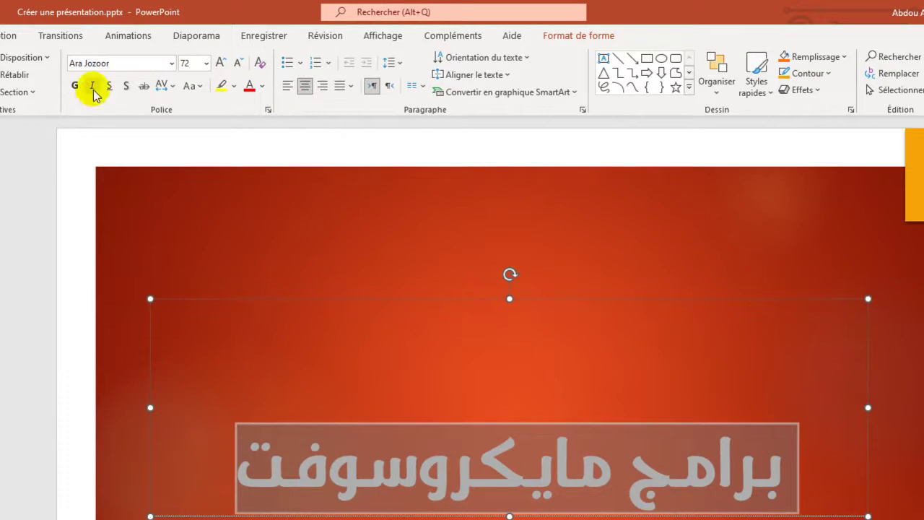
left_click(93, 87)
left_click(93, 87)
left_click(109, 86)
left_click(109, 86)
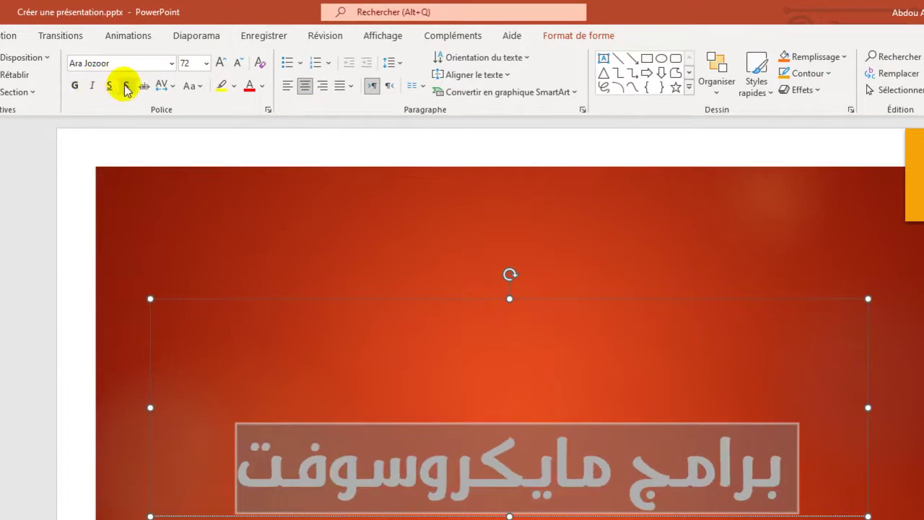
left_click(127, 86)
Step: Reselect the whole title and colour it light tan
left_click(432, 421)
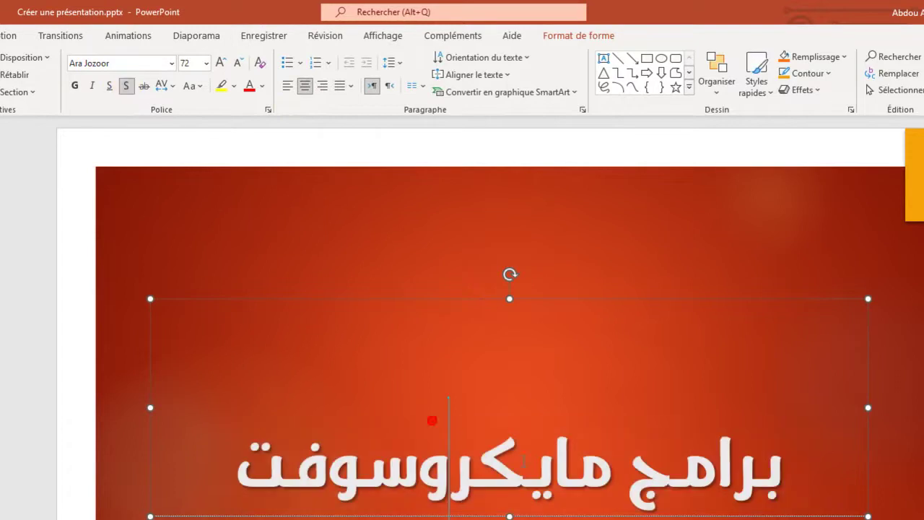
left_click_drag(792, 483, 765, 482)
triple_click(567, 482)
left_click(265, 86)
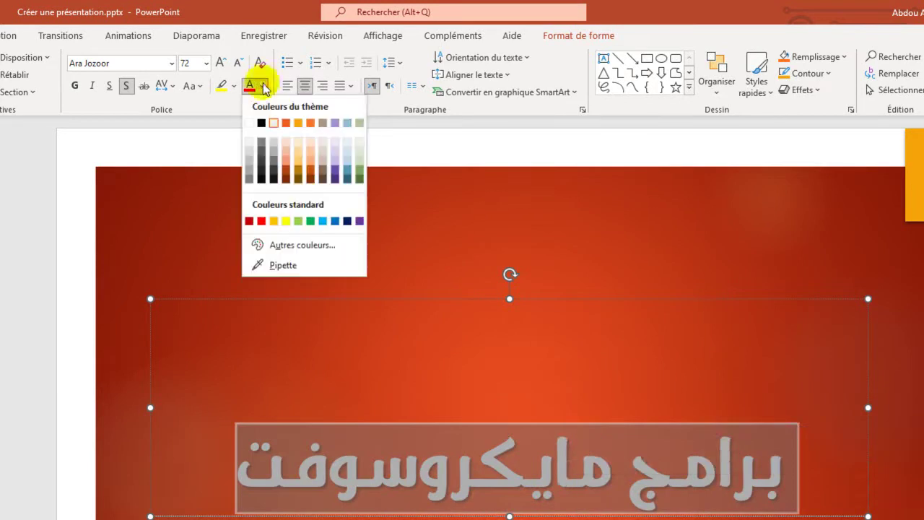
left_click(298, 148)
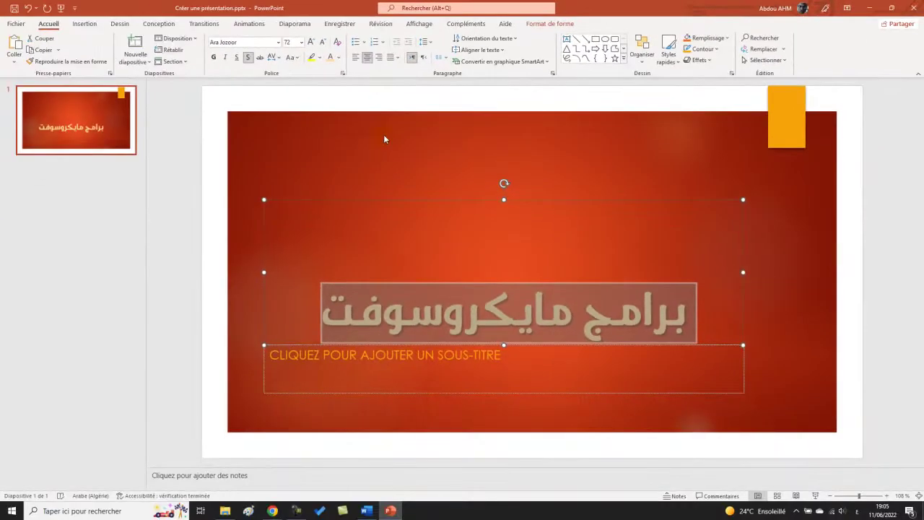
Step: Add the right-to-left Arabic subtitle 'الوورد، الإيكسال، الباوربوينت' below the title
left_click(548, 307)
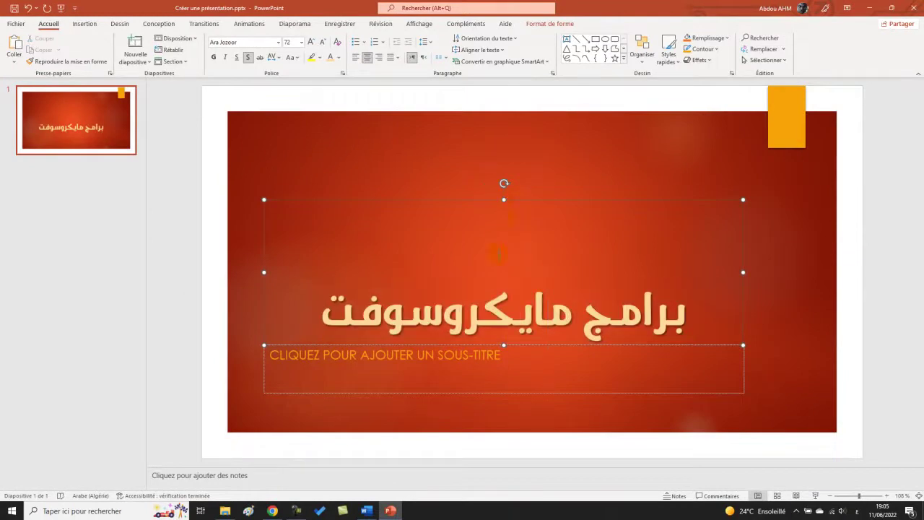
left_click_drag(518, 288, 494, 288)
left_click(458, 308)
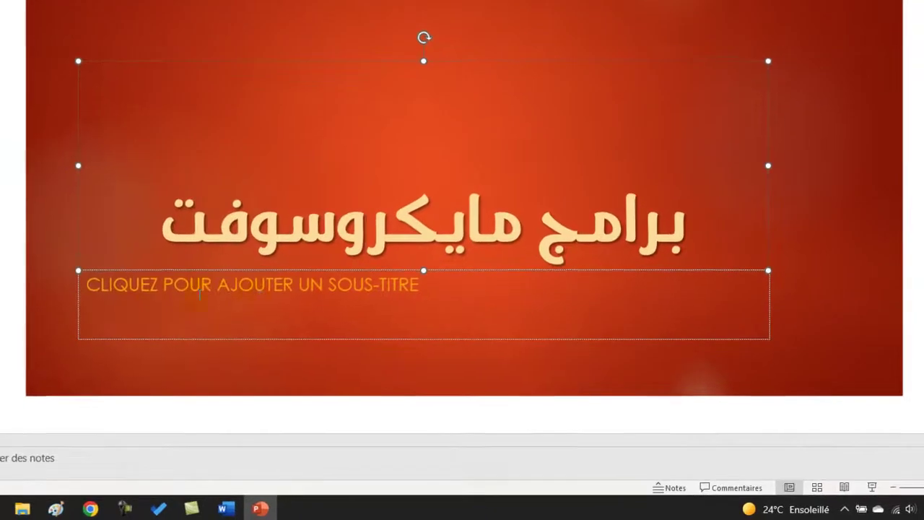
left_click(389, 363)
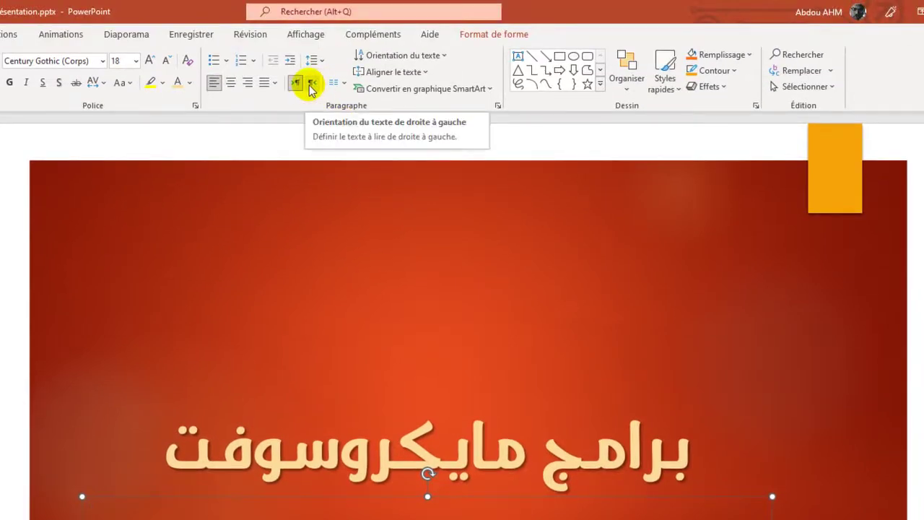
left_click(310, 85)
type("الوورد، الايكسال، الباوربوينت")
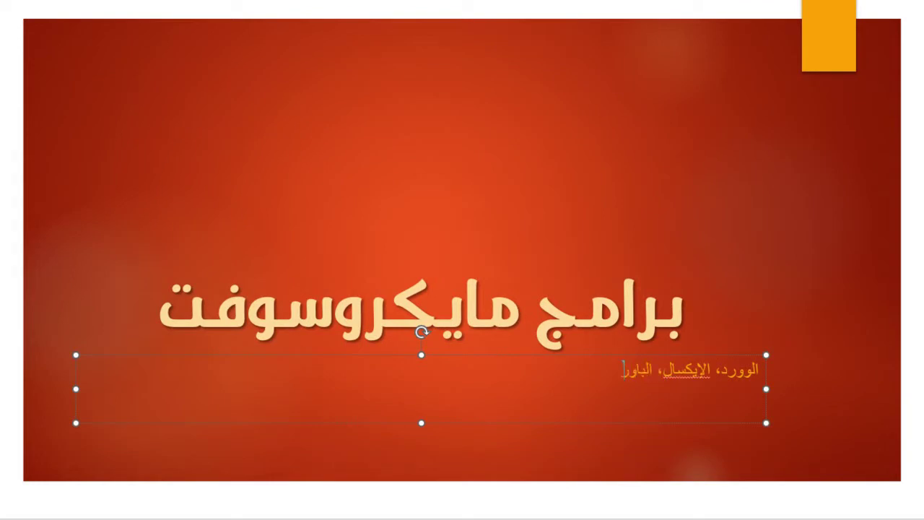
Step: Make the subtitle centred, white, bold and two font sizes larger
triple_click(659, 370)
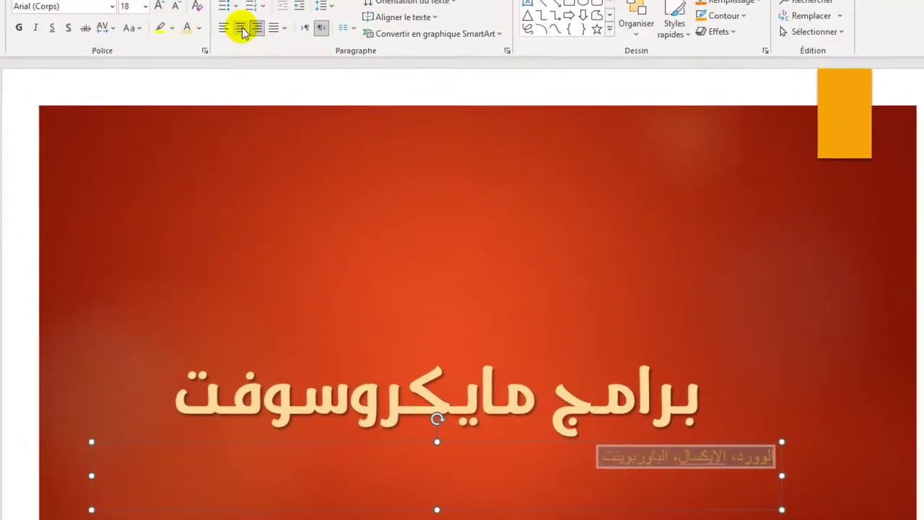
left_click(246, 60)
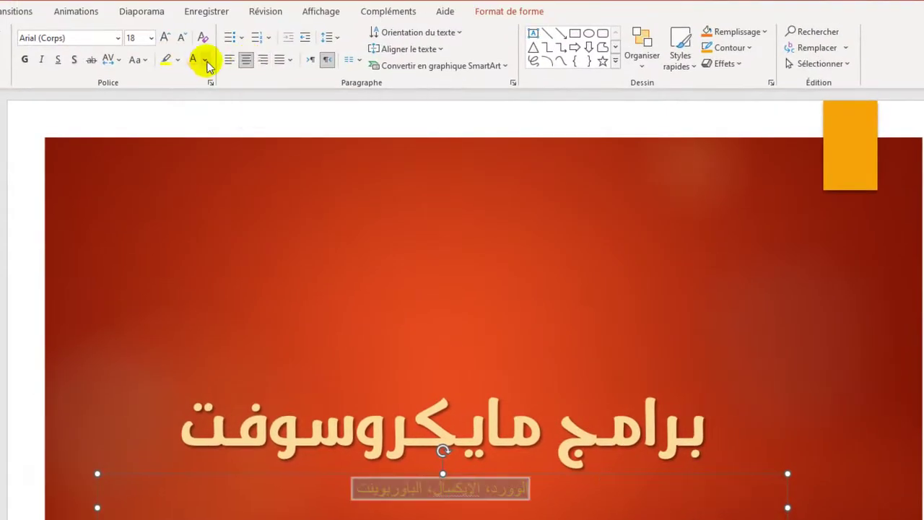
left_click(205, 60)
left_click(193, 95)
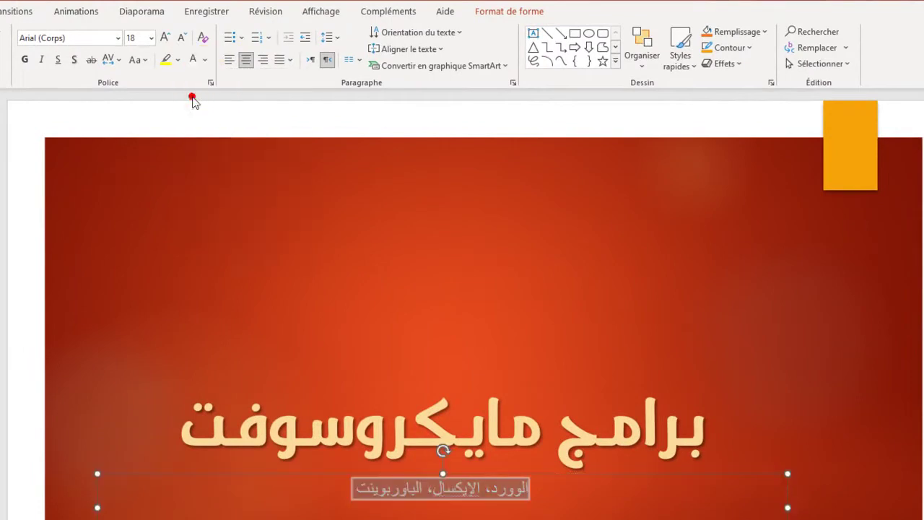
left_click(25, 62)
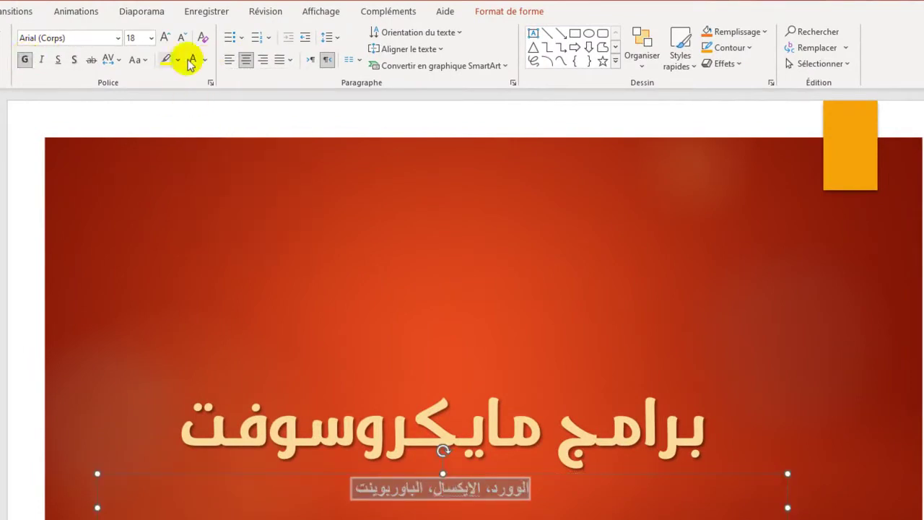
left_click(163, 39)
left_click(163, 39)
Step: Select the title and subtitle boxes in turn to check their layout
left_click(560, 332)
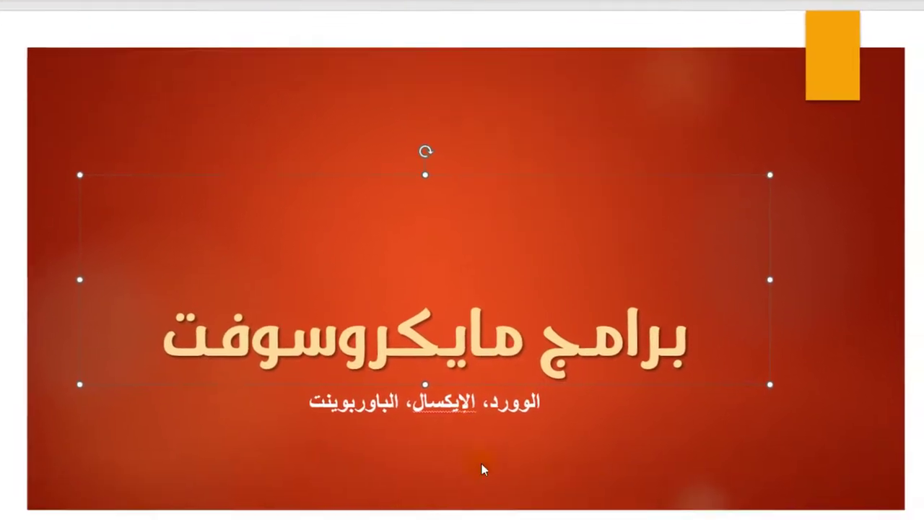
left_click(695, 410)
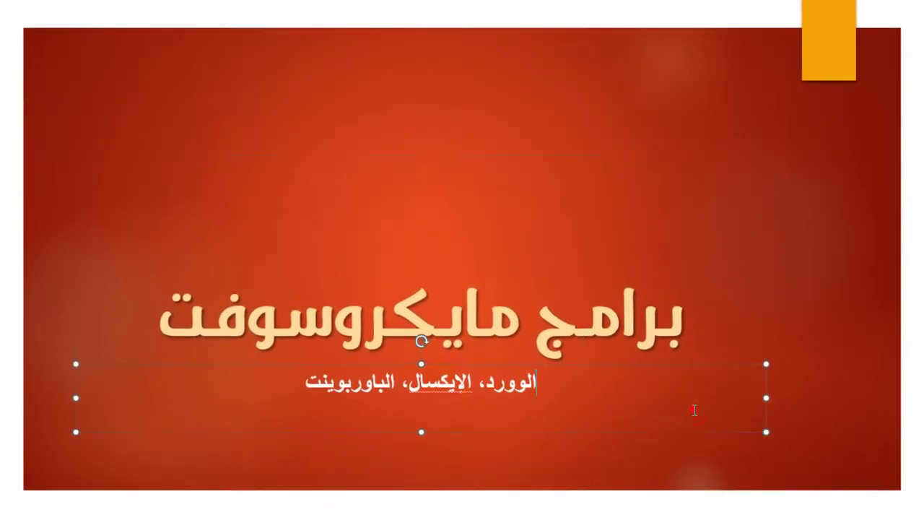
left_click(532, 271)
left_click(496, 132)
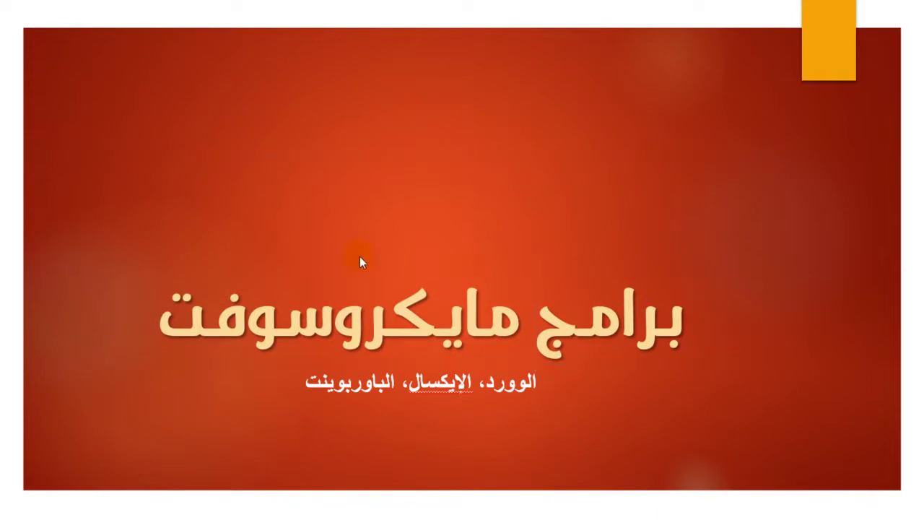
left_click(363, 322)
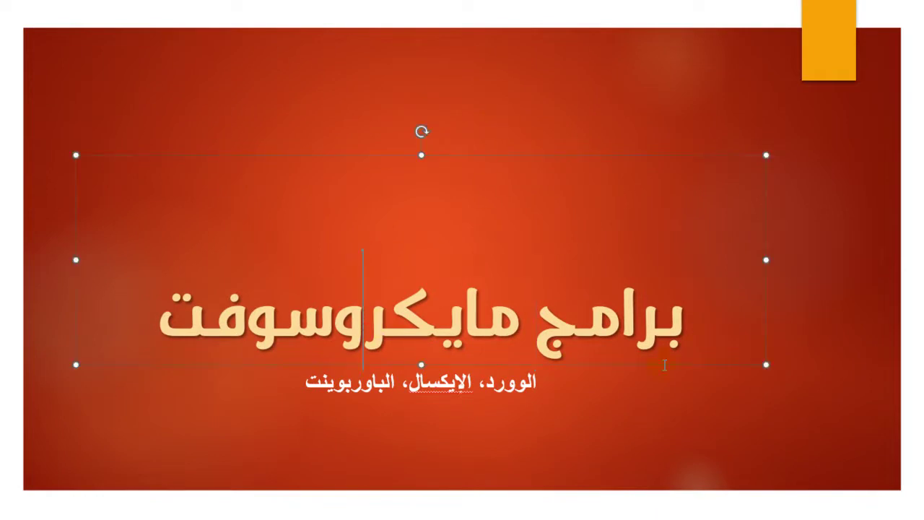
left_click(411, 396)
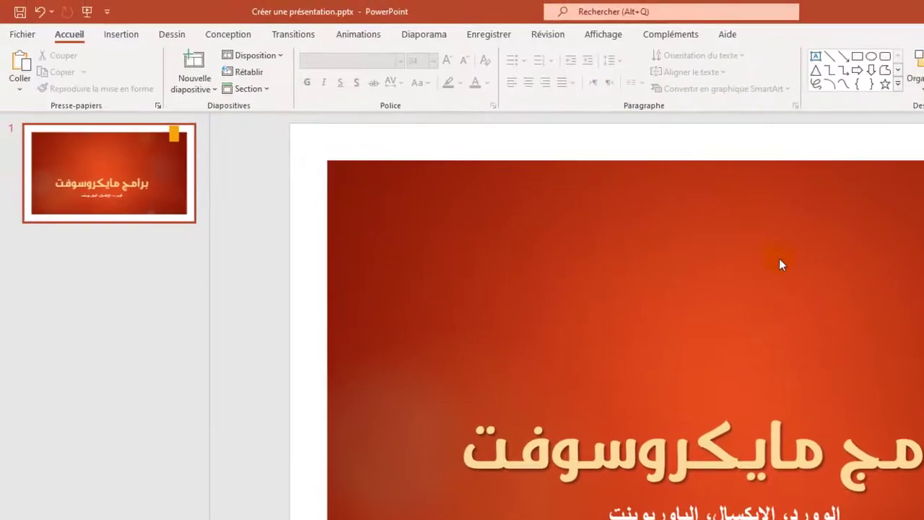
Step: Draw a right-to-left text box above the title and type 'عرض تقديمي بعنوان'
left_click(123, 36)
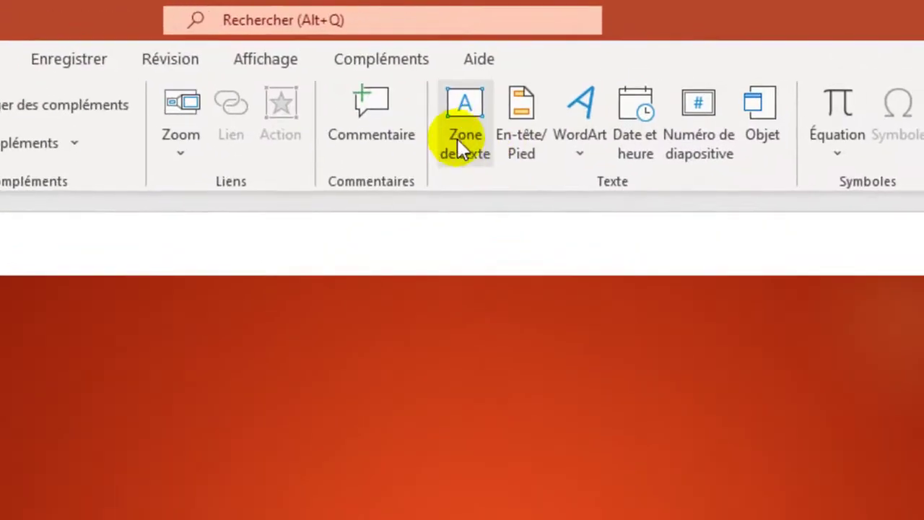
left_click(459, 134)
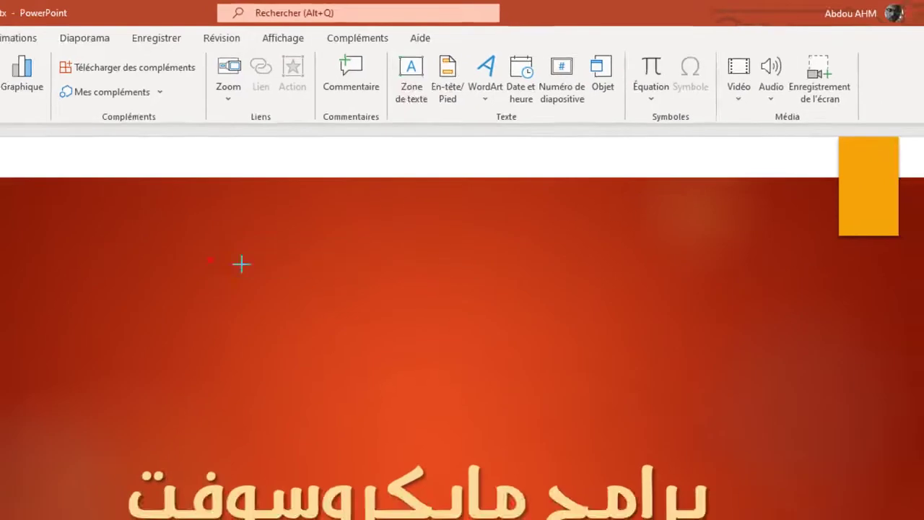
mouse_move(210, 261)
left_mouse_down()
mouse_move(563, 299)
mouse_move(657, 396)
mouse_move(636, 393)
left_mouse_up()
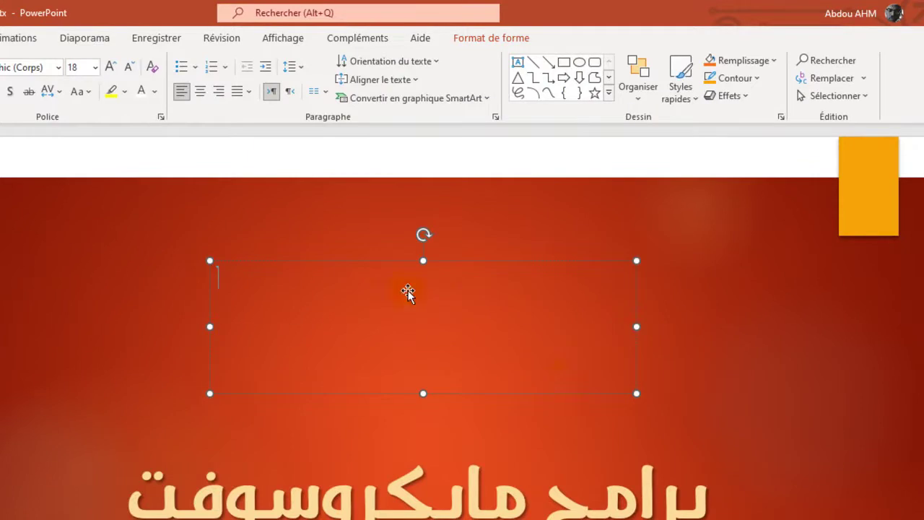
left_click(291, 91)
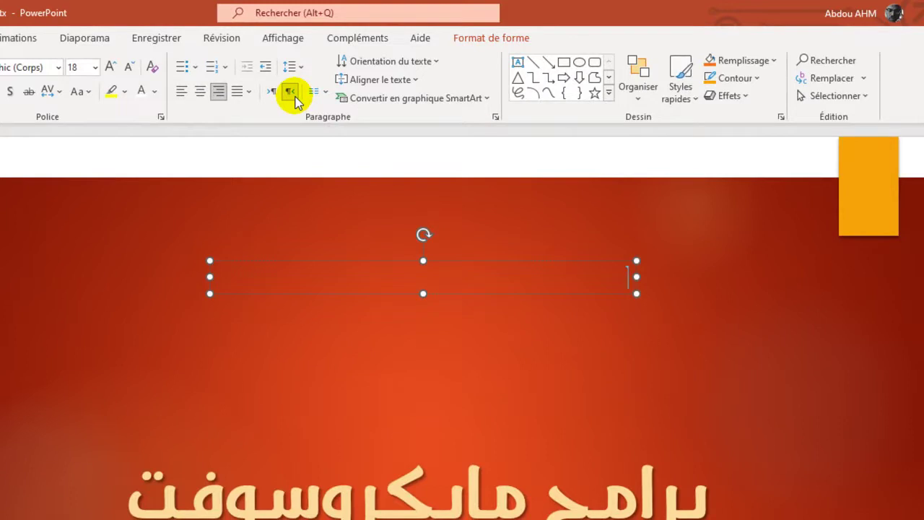
type("عرض تقديمي بعنوان")
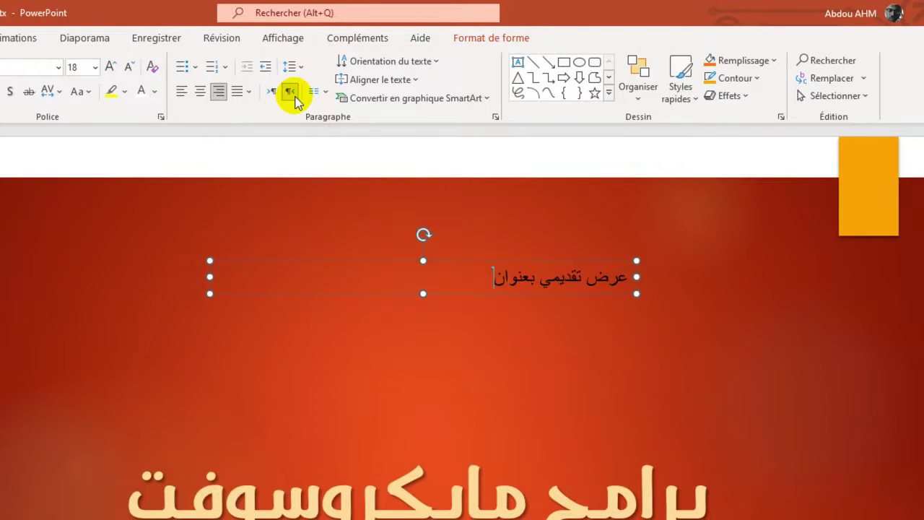
Step: Format the new line centred, white and 28 pt
triple_click(588, 283)
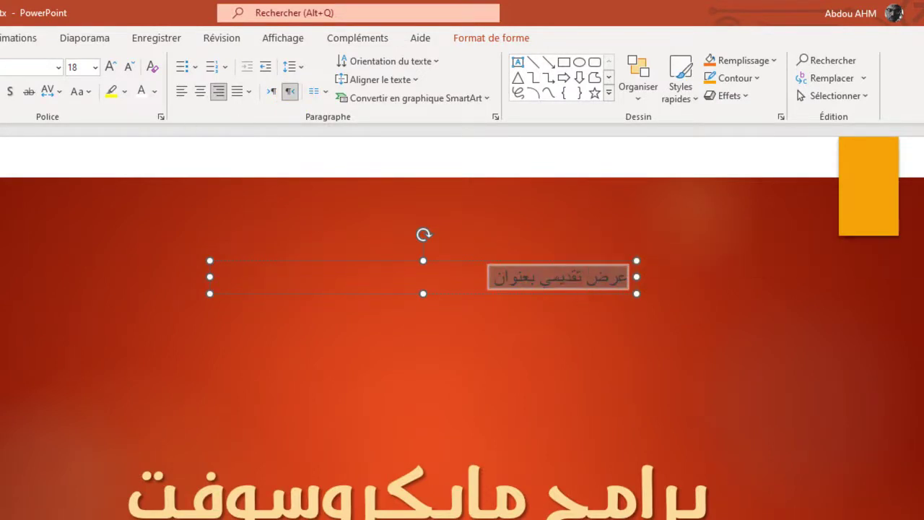
left_click(201, 97)
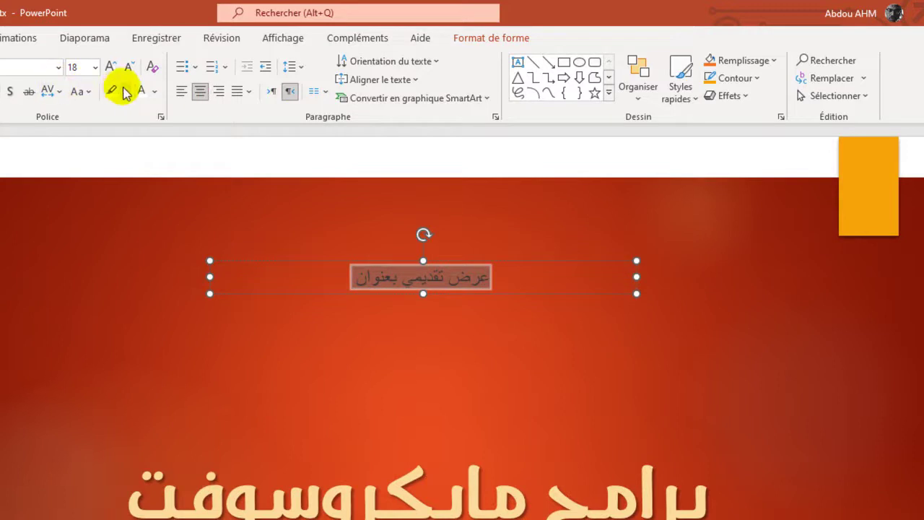
left_click(152, 97)
left_click(140, 92)
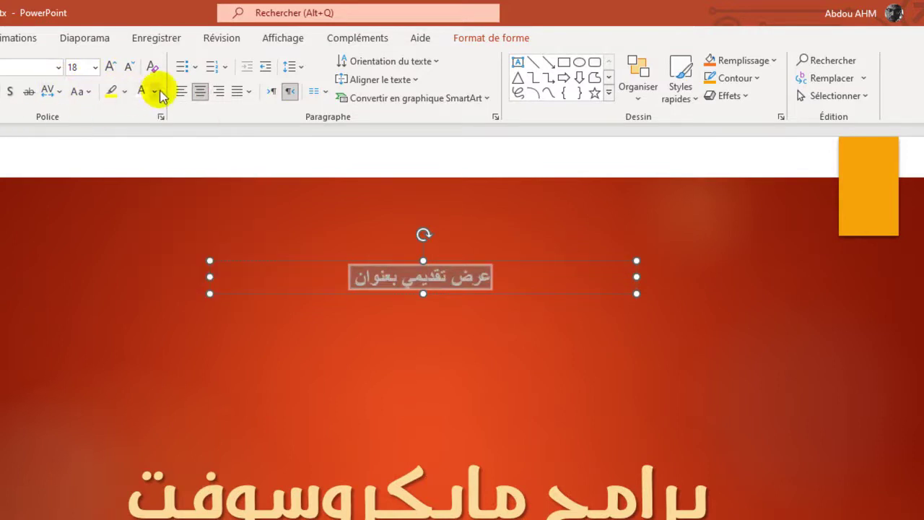
left_click(108, 67)
left_click(108, 67)
left_click(106, 66)
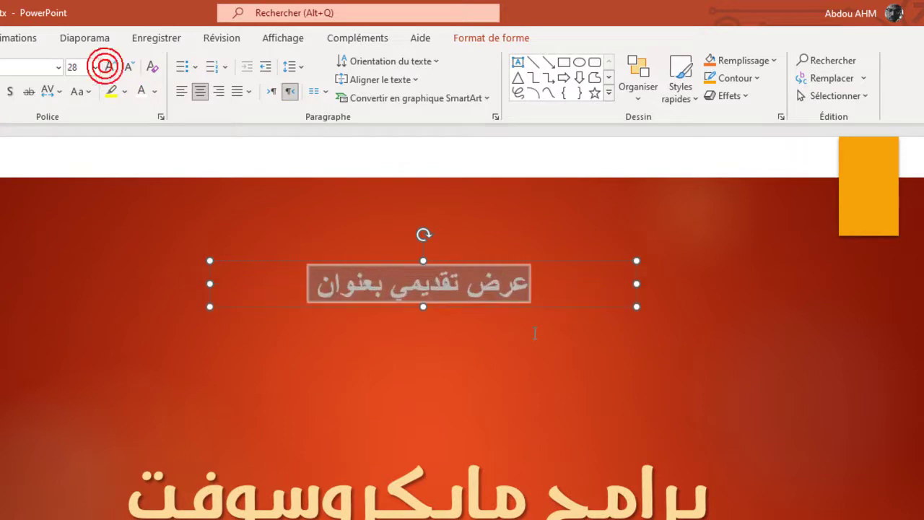
Step: Position the new line on top, with the title and subtitle moved up beneath it
mouse_move(516, 302)
left_mouse_down()
mouse_move(511, 379)
mouse_move(515, 273)
left_mouse_up()
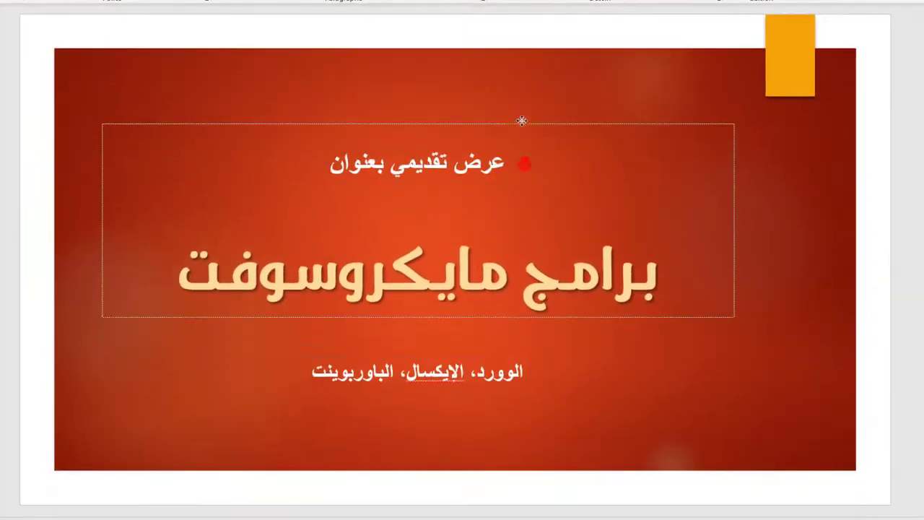
left_click_drag(525, 165, 526, 99)
left_click_drag(471, 357, 478, 301)
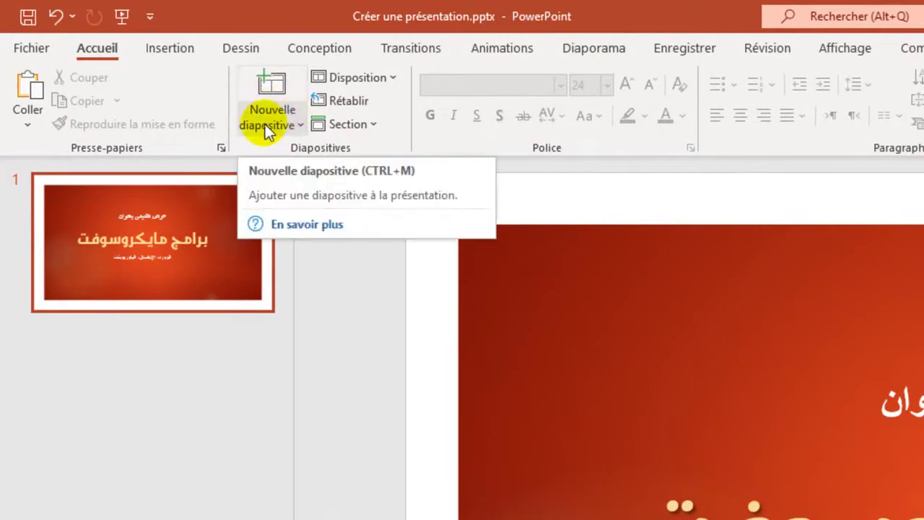
Step: Add a Titre seul slide and an Image avec légende slide after the title slide
left_click(266, 121)
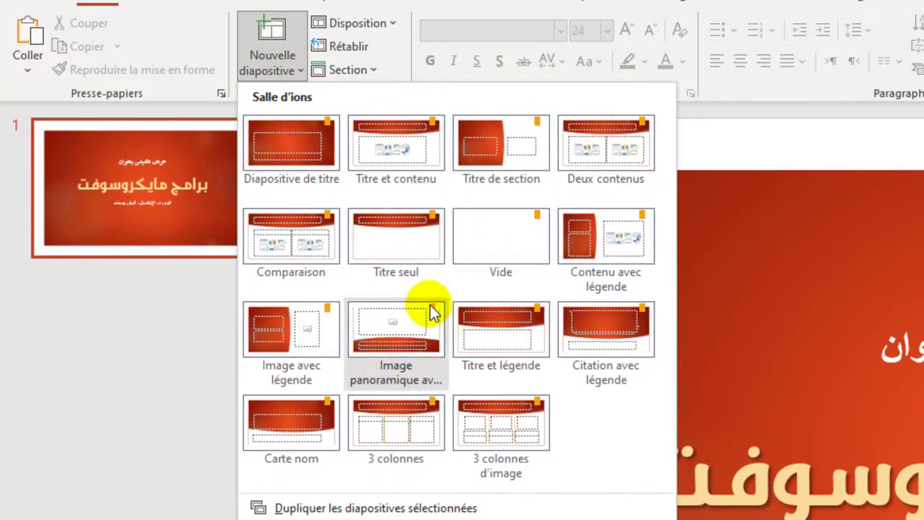
left_click(408, 248)
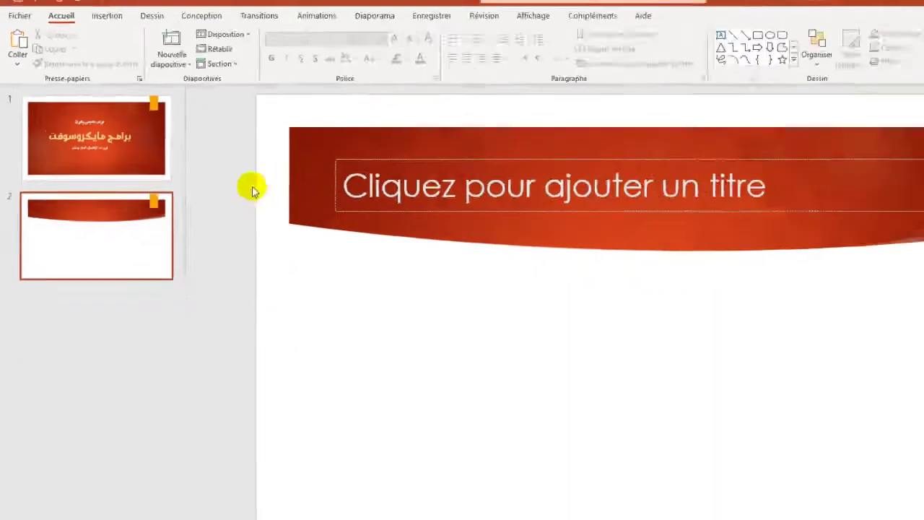
left_click(137, 62)
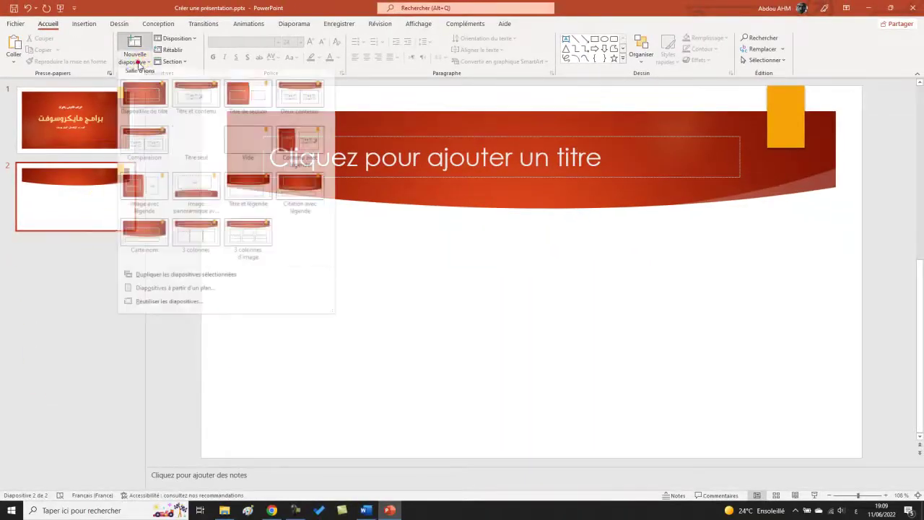
left_click(144, 190)
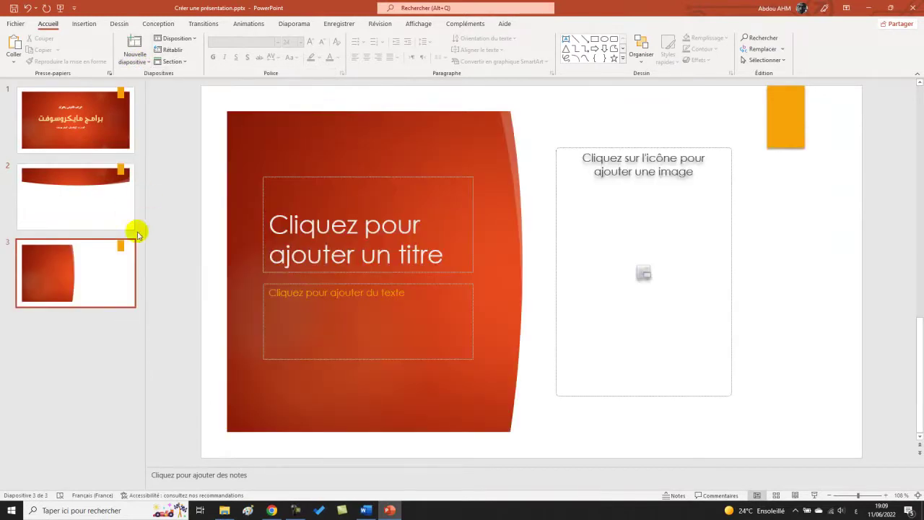
Step: Review slides 2 and 3, dismissing the layout list without adding another slide
left_click(84, 202)
left_click(75, 249)
left_click(135, 58)
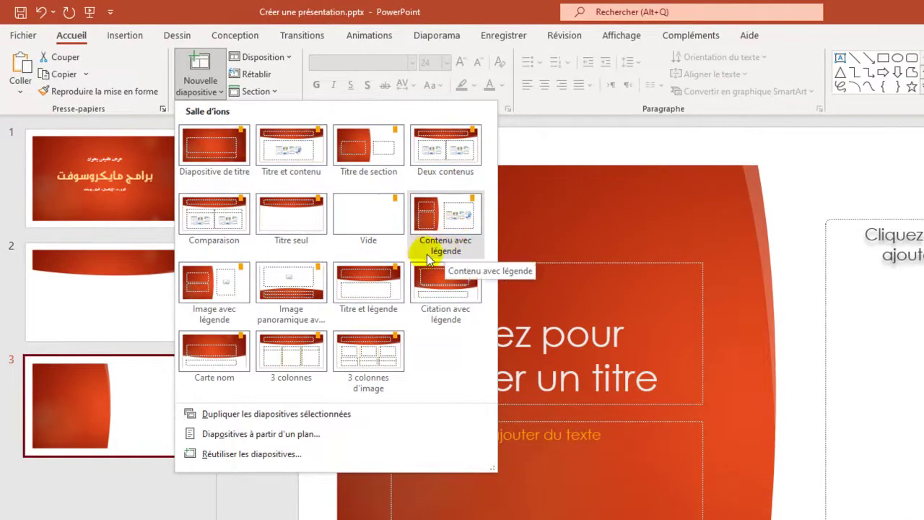
left_click(124, 350)
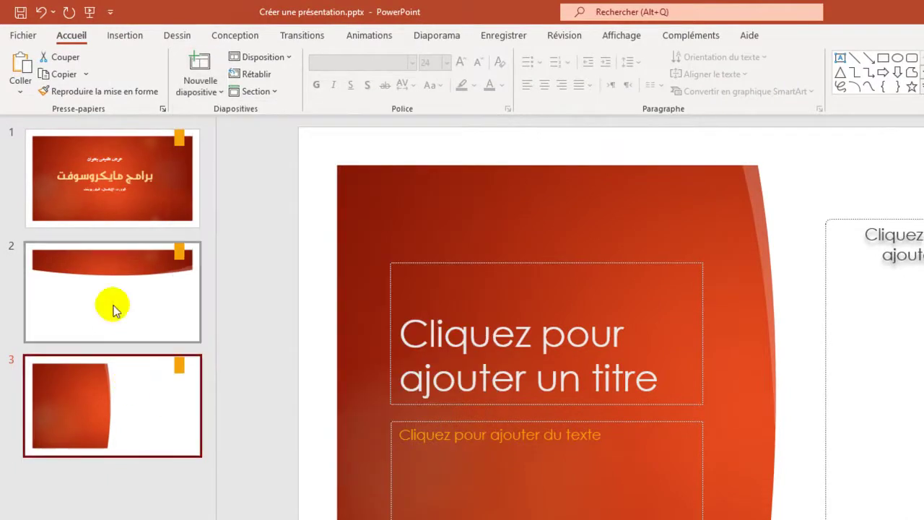
left_click(117, 268)
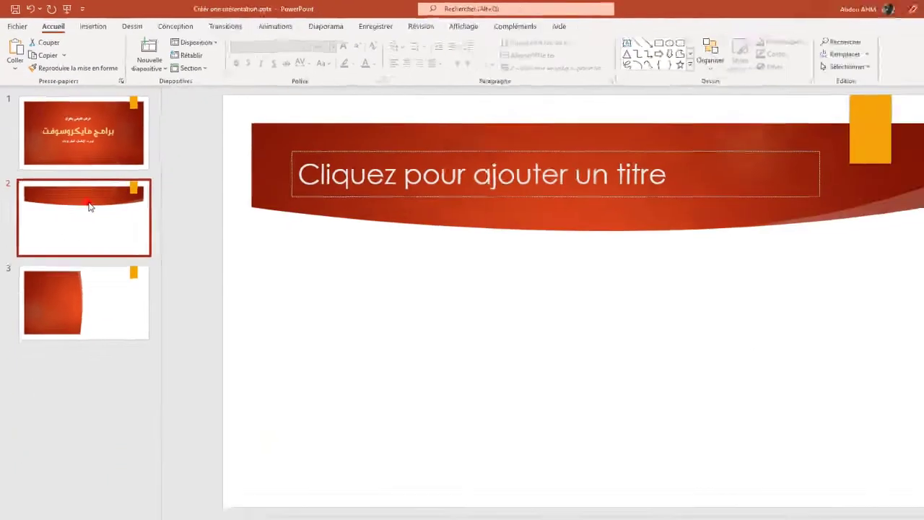
left_click(74, 256)
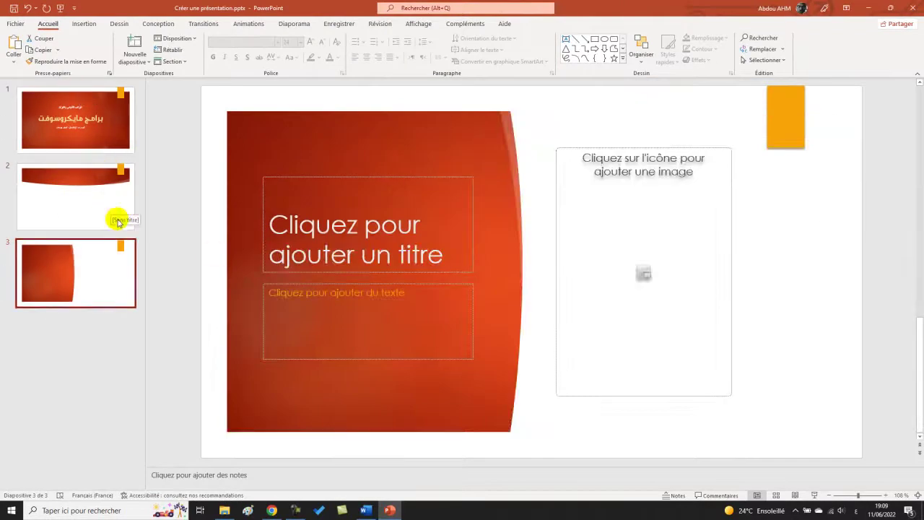
Step: Browse all three slides with arrow keys and thumbnails, ending on the empty Titre seul slide 2
left_click(108, 126)
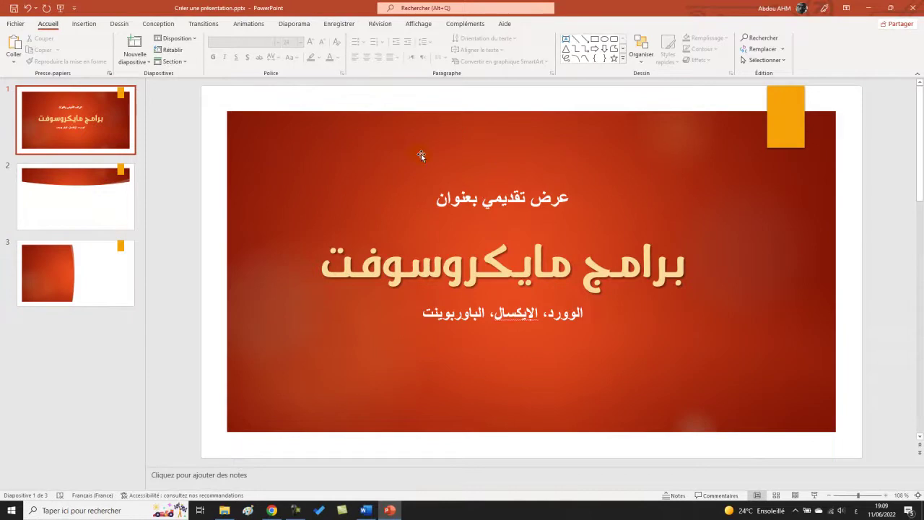
key("Down")
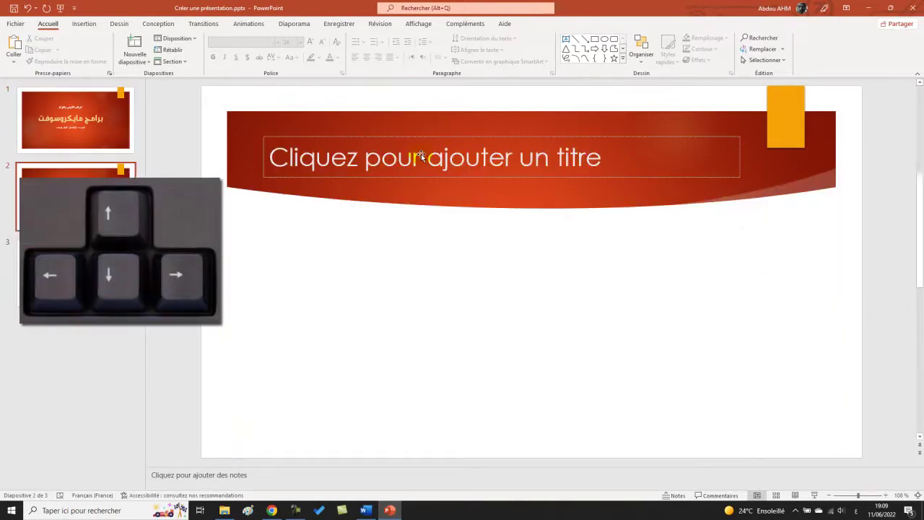
key("Down")
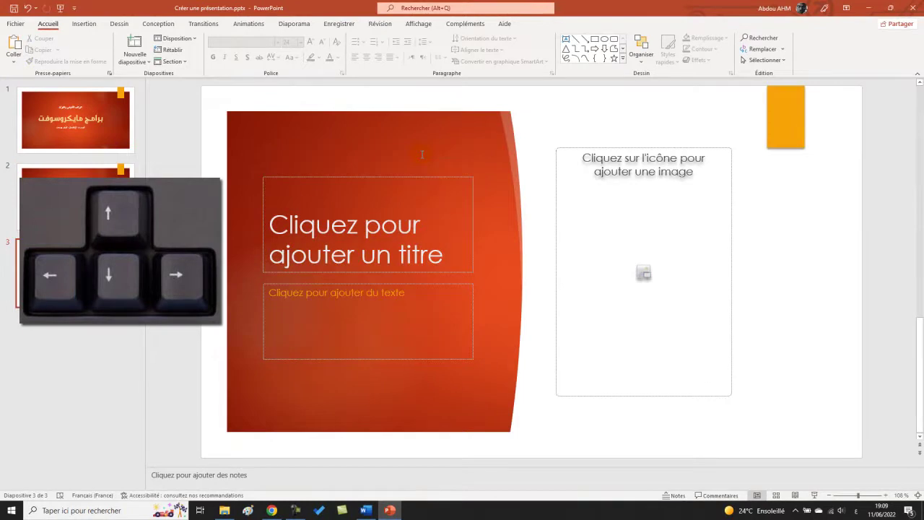
key("Left")
key("Left")
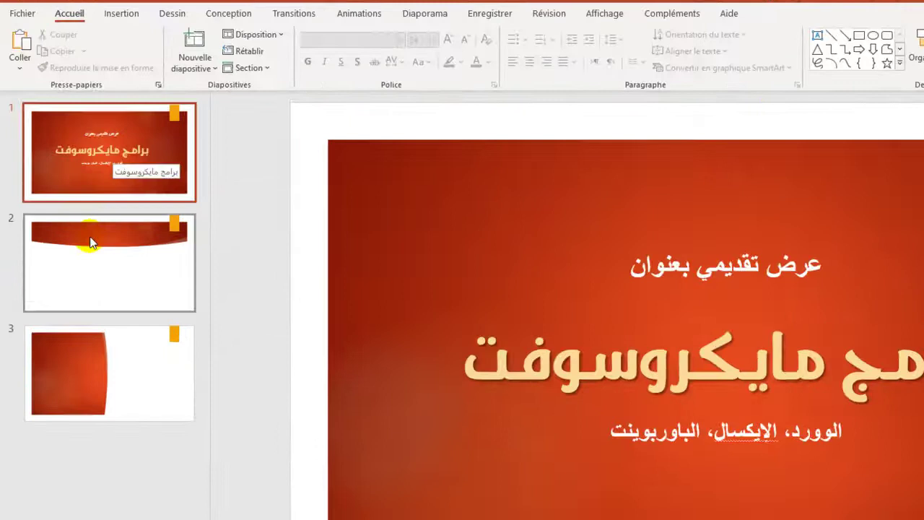
left_click(65, 114)
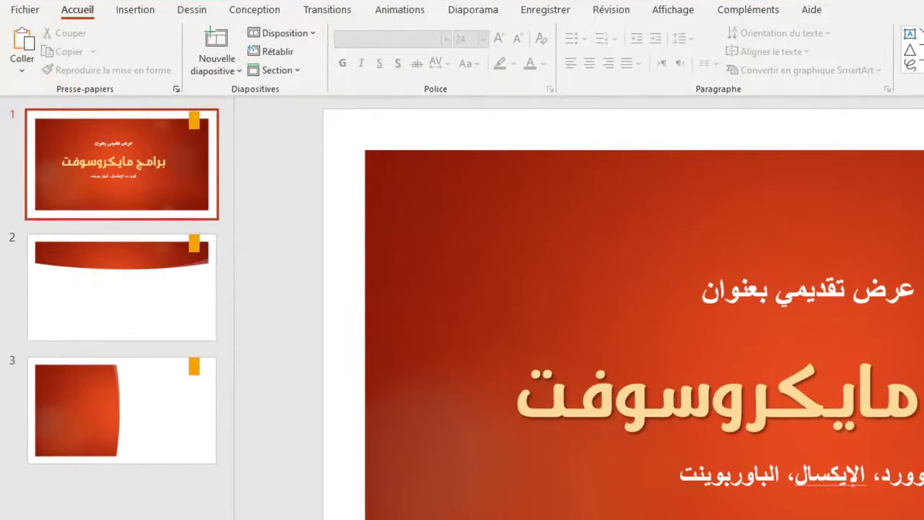
left_click(157, 301)
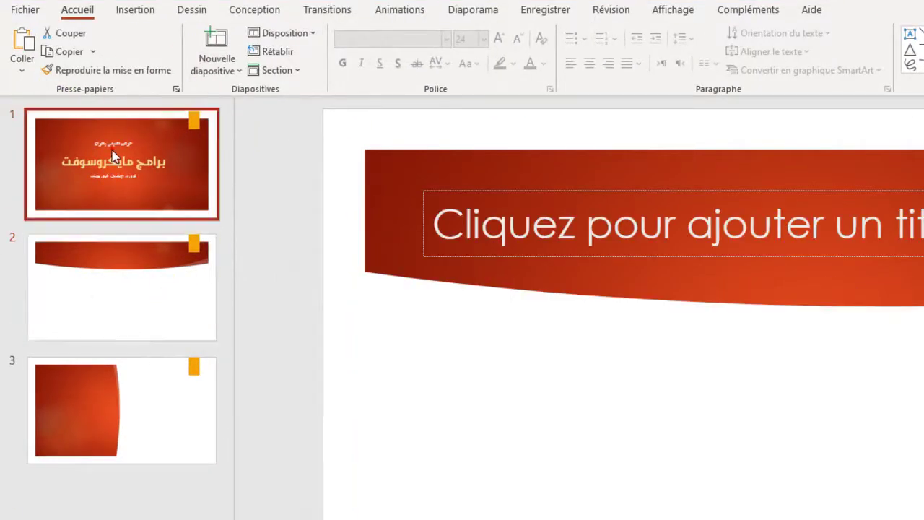
left_click(91, 282)
left_click(89, 216)
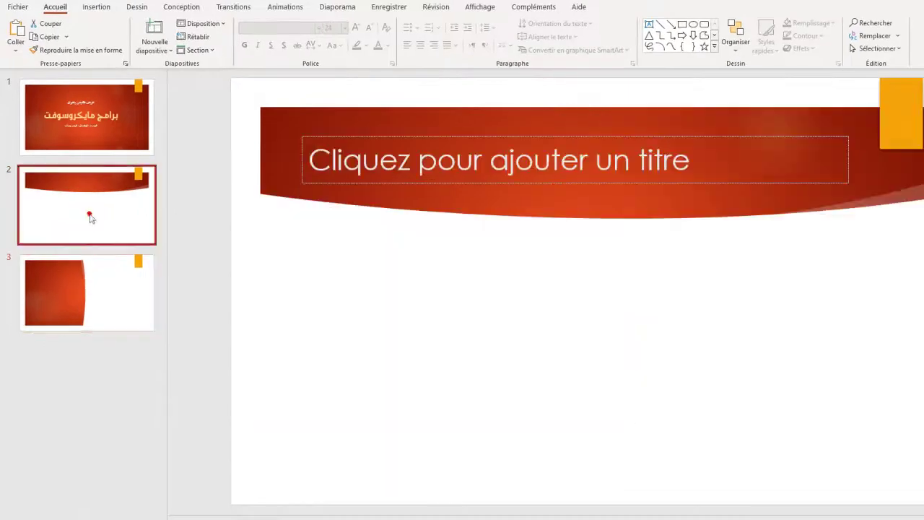
left_click(93, 93)
left_click(109, 200)
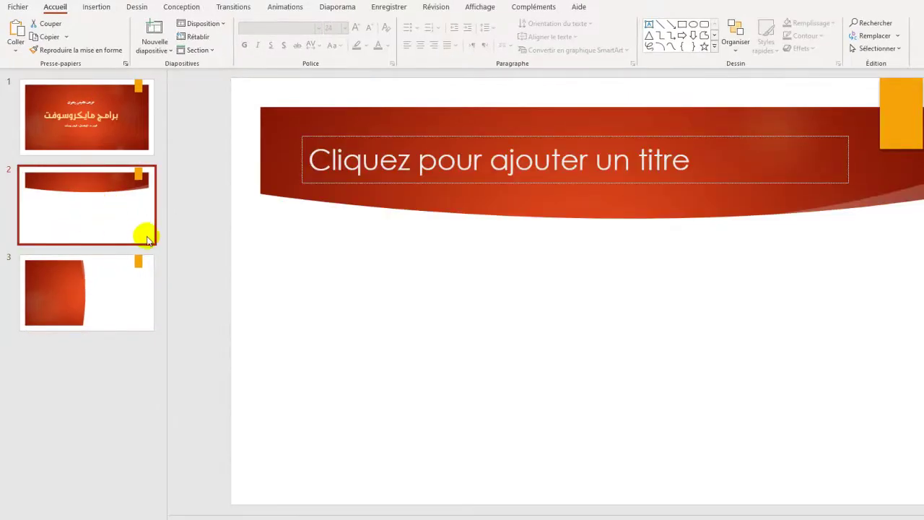
Step: Type the slide 2 title برنامج العرض, set it right-to-left, bold, and enlarge it to 44 pt
left_click(495, 155)
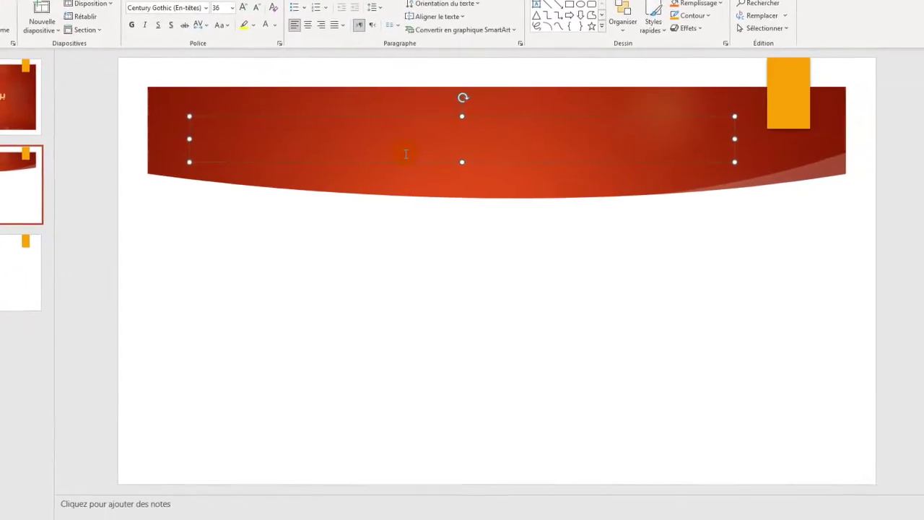
type("برنامج العرض")
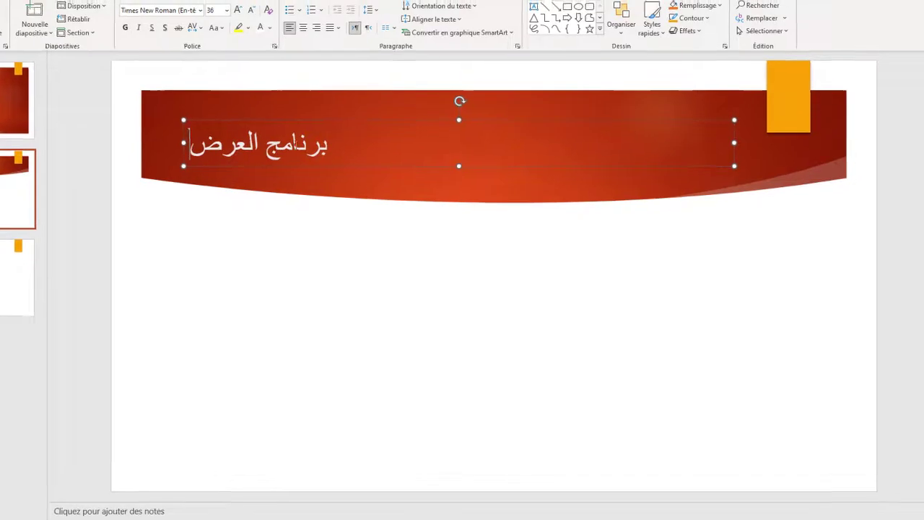
triple_click(264, 141)
left_click(317, 78)
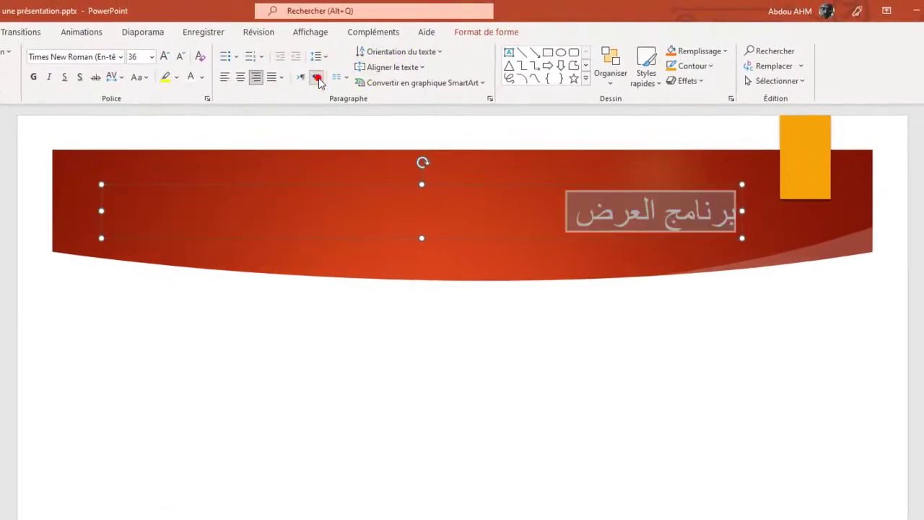
left_click(33, 77)
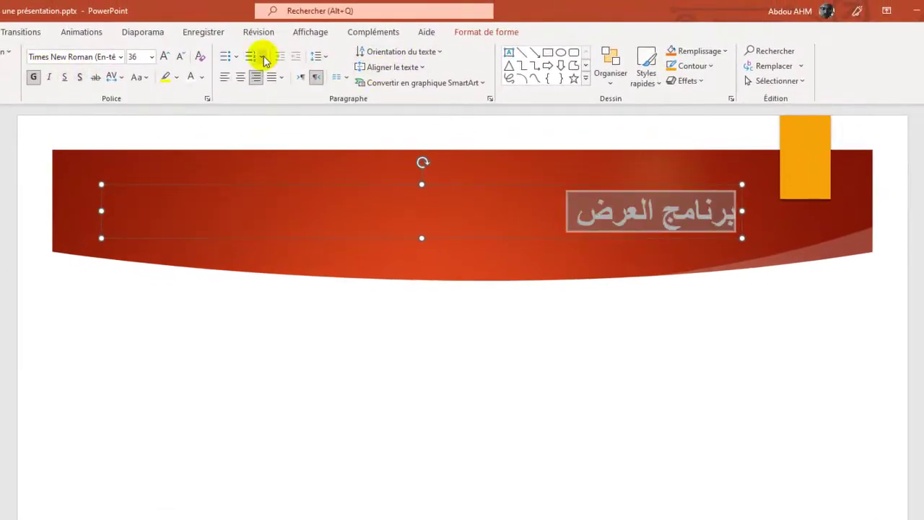
left_click(164, 56)
left_click(164, 57)
left_click(561, 452)
left_click(636, 330)
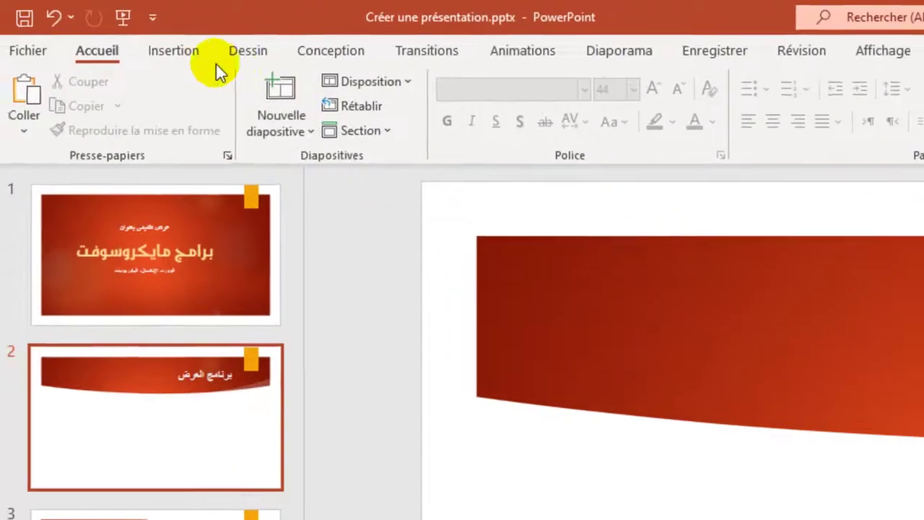
left_click(180, 52)
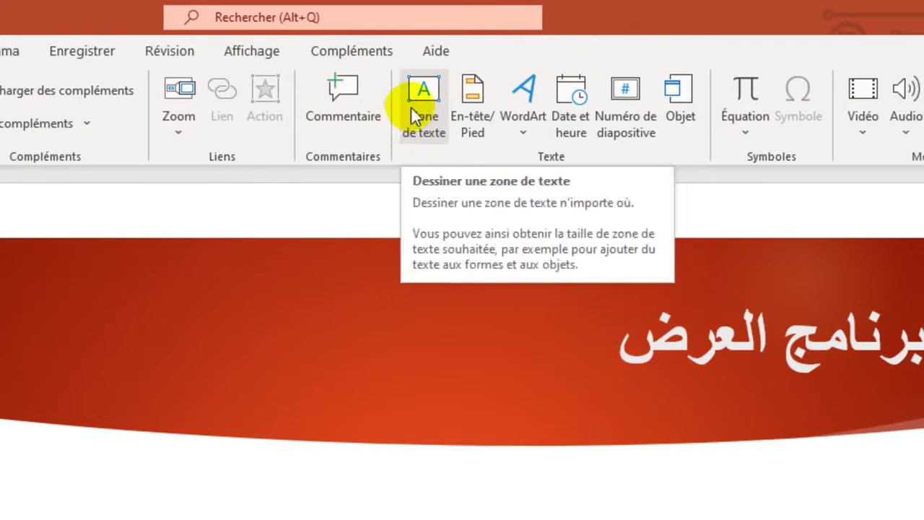
Step: Draw a right-to-left text box below the title banner
left_click(417, 107)
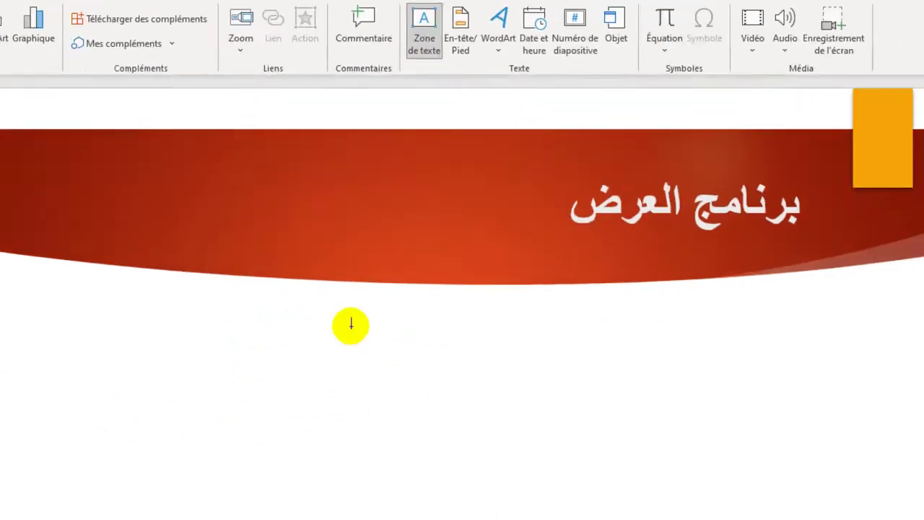
mouse_move(359, 215)
left_mouse_down()
mouse_move(831, 460)
mouse_move(833, 469)
left_mouse_up()
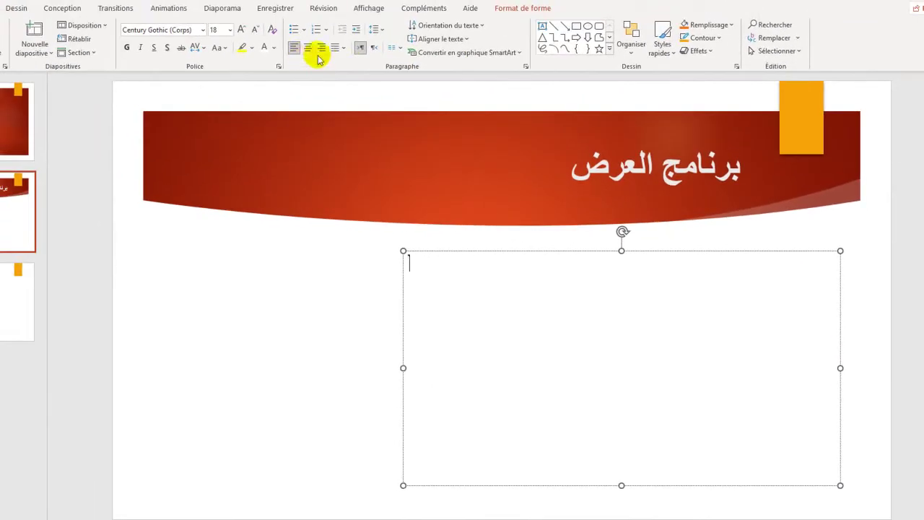
left_click(373, 48)
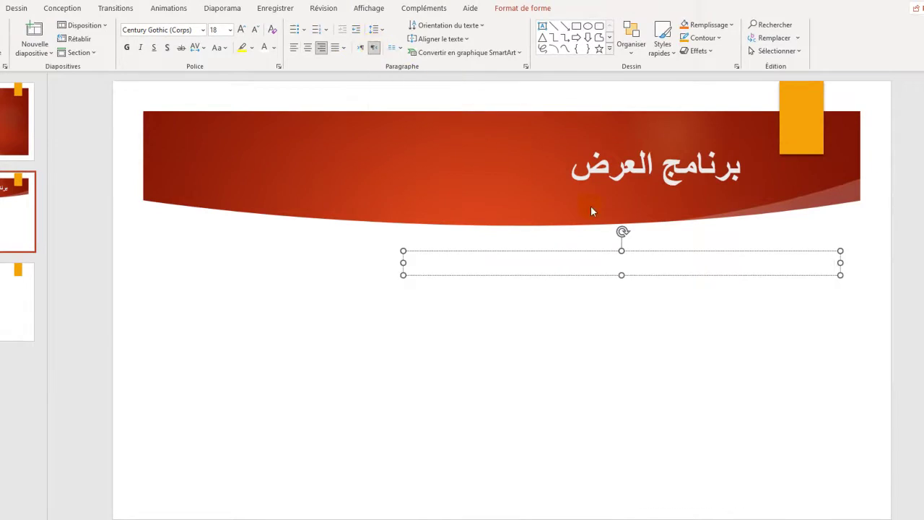
Step: List ميكروسوفت وورد, ميكروسوفت إيكسال and ميكروسوفت باور بوينت on separate lines and select them
type("ميكر")
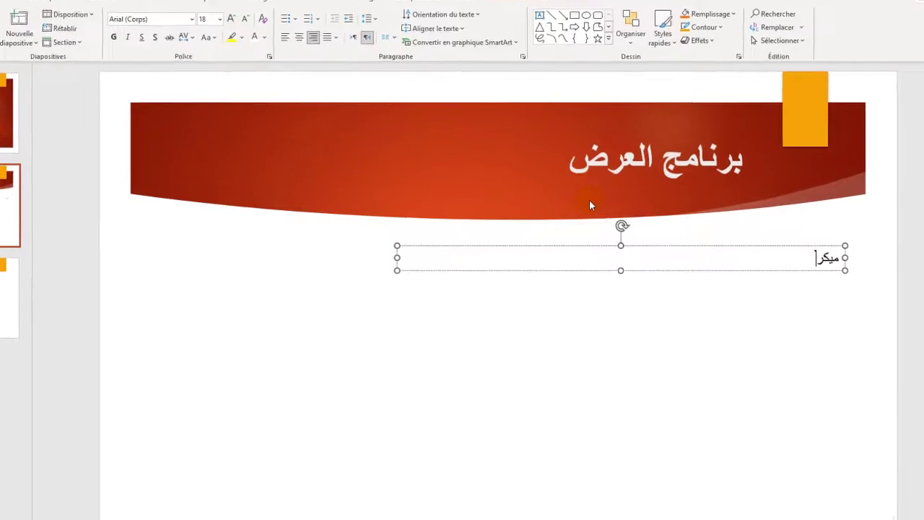
type("وسوفت وورد")
key("Return")
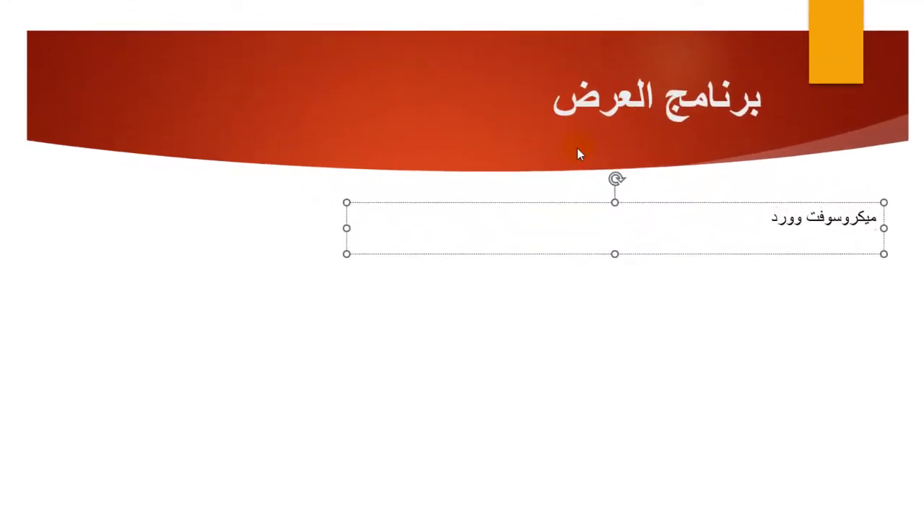
type("يكروسوفت إ")
type("يكسال")
key("Return")
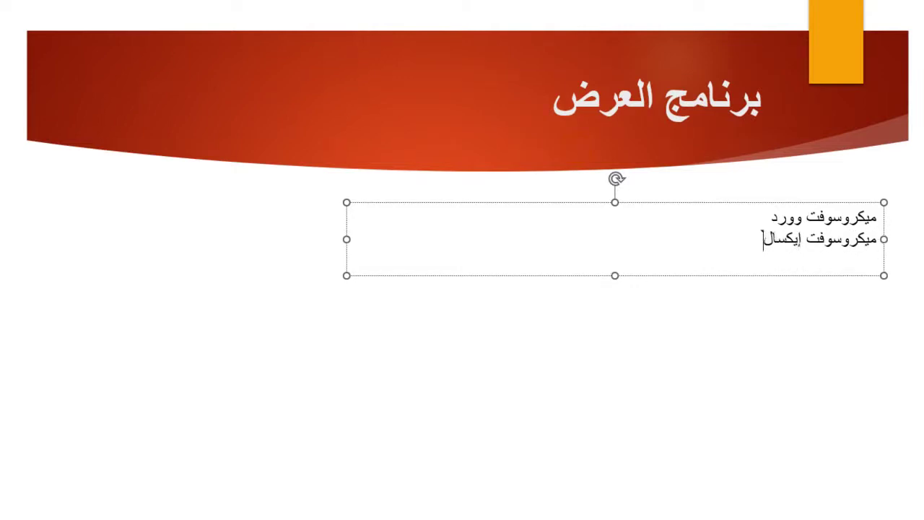
type("ميكروسوفت باور بوينت")
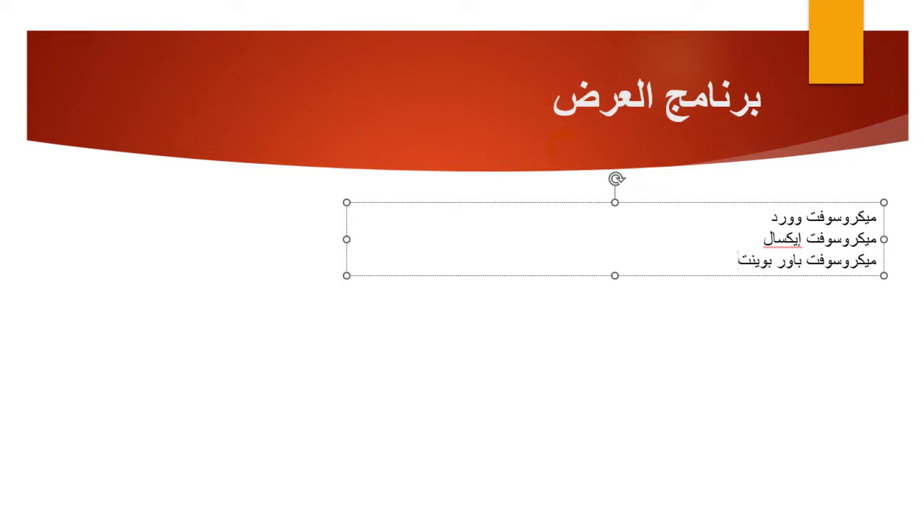
left_click_drag(738, 260, 809, 217)
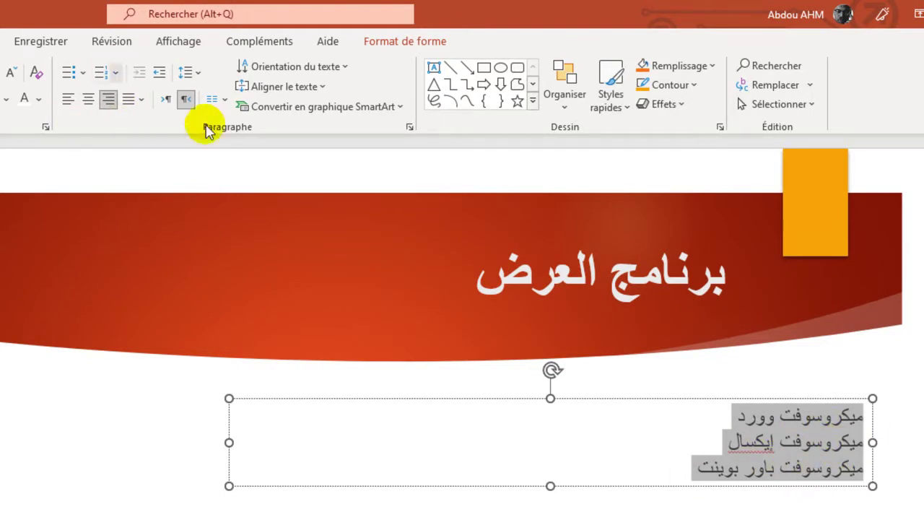
Step: Number the list in 1) 2) 3) style and grow its text to 32 pt
left_click(115, 73)
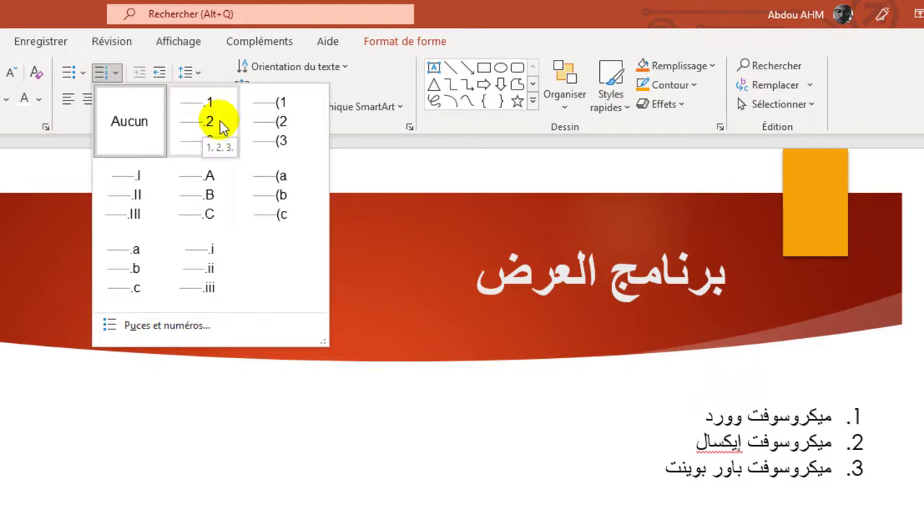
left_click(270, 123)
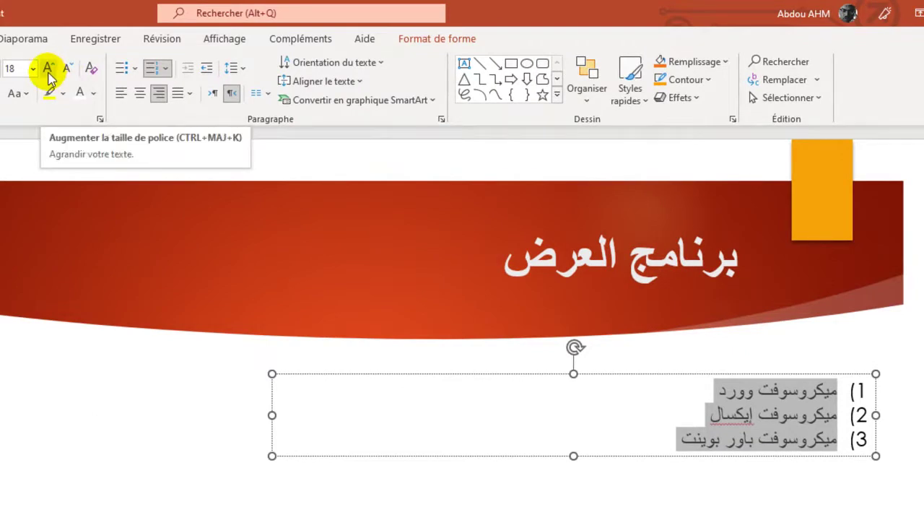
left_click(48, 69)
left_click(48, 68)
left_click(47, 69)
left_click(47, 69)
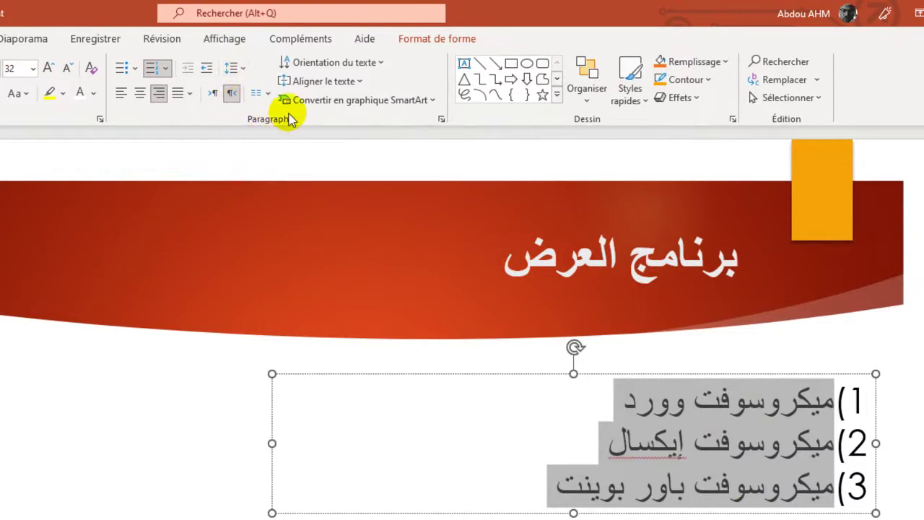
Step: Set the list's line spacing to 1.5 and nudge the box slightly left and down
left_click(242, 72)
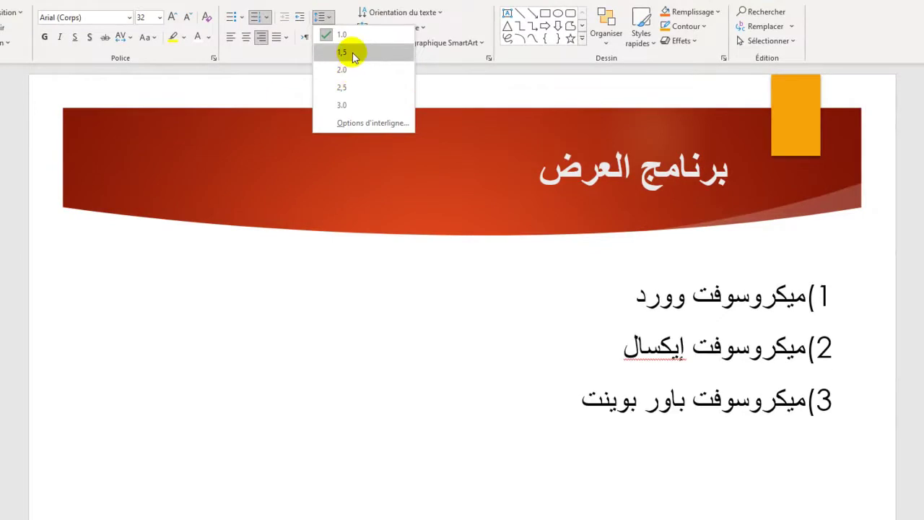
left_click(353, 54)
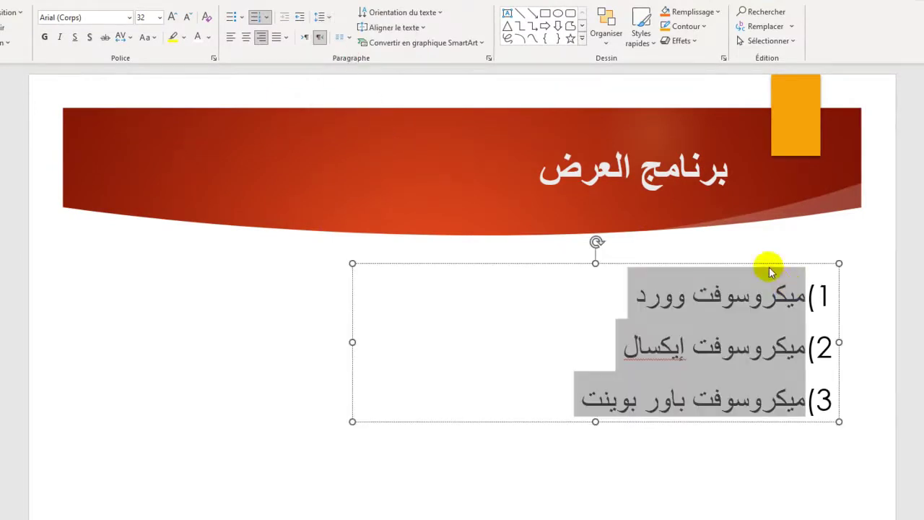
left_click_drag(779, 265, 749, 276)
left_click(790, 264)
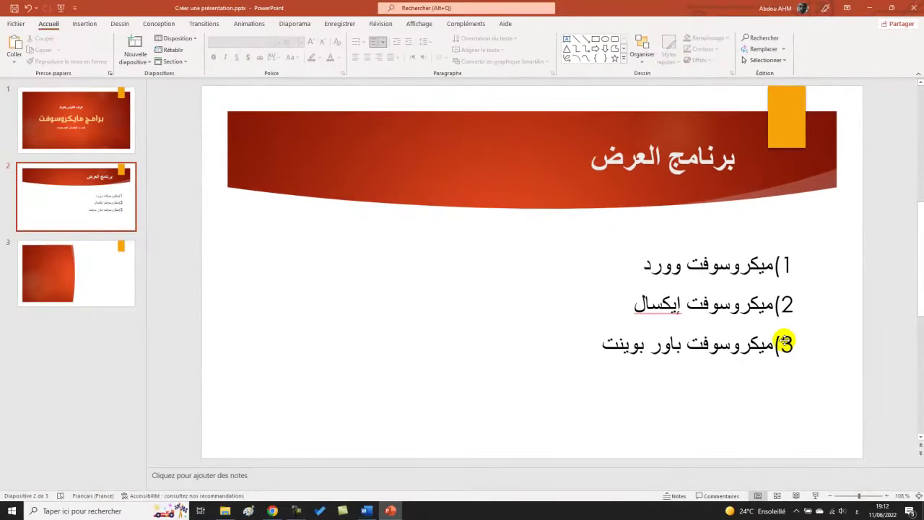
Step: Go to slide 3 and type the title ميكروسوفت وورد
left_click(47, 131)
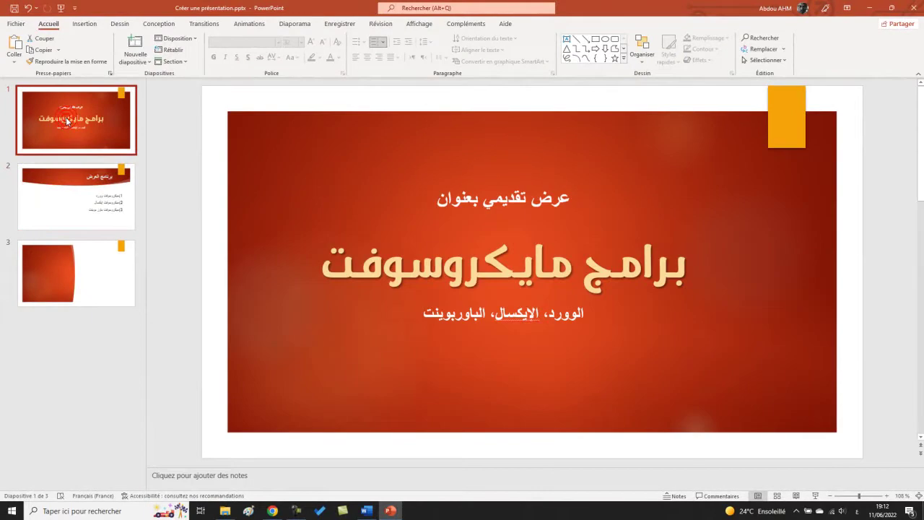
left_click(78, 192)
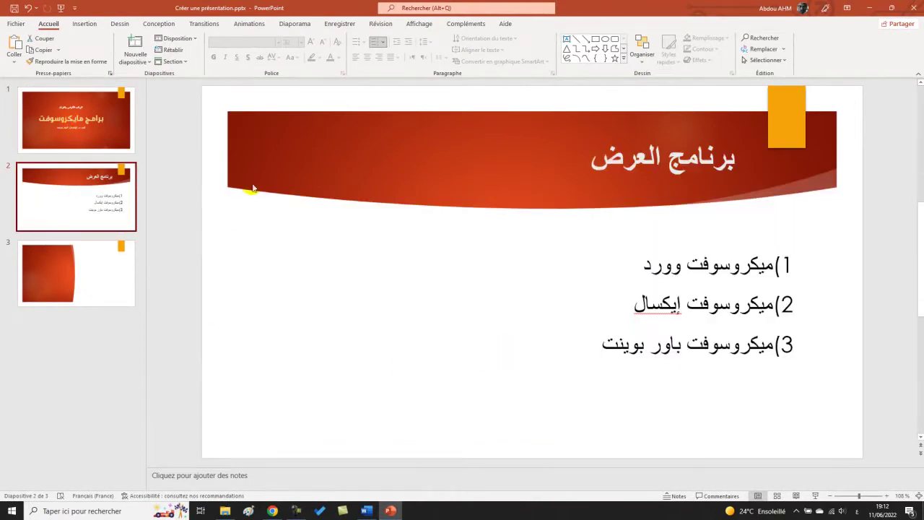
left_click(76, 272)
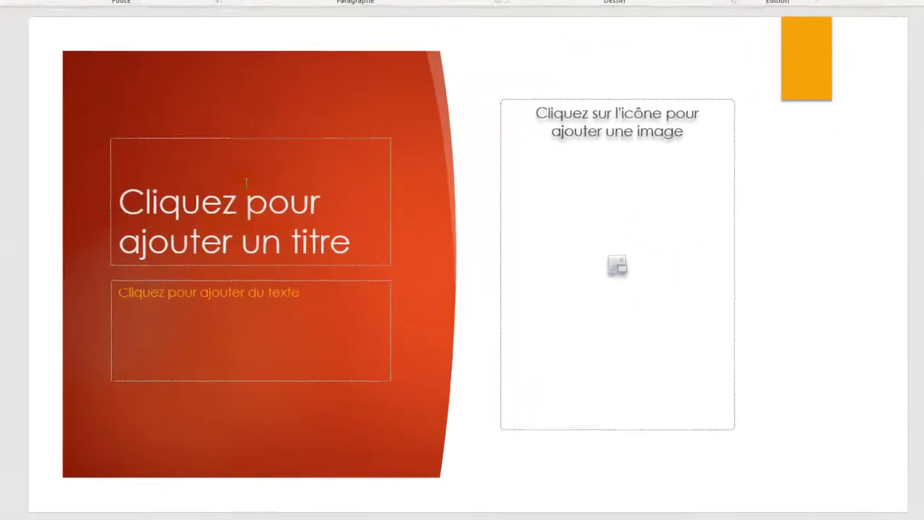
left_click(400, 190)
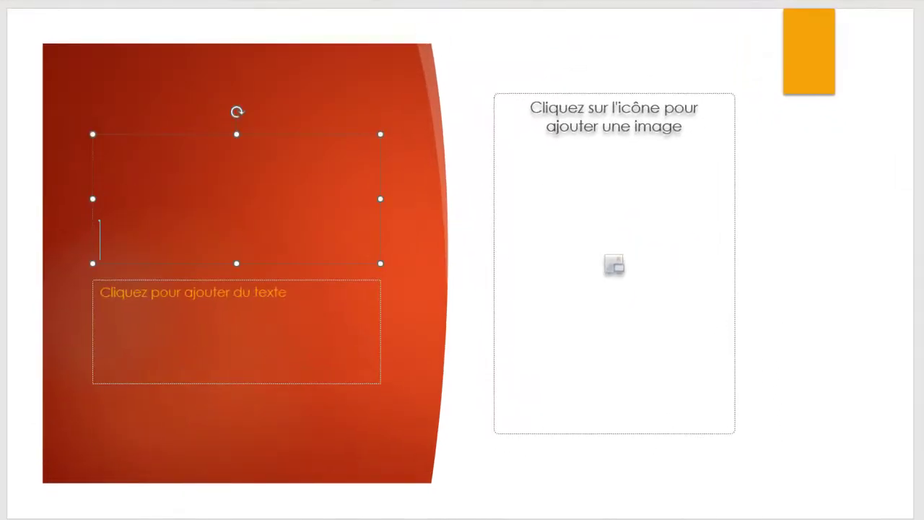
type("ميكروسوفت وورد")
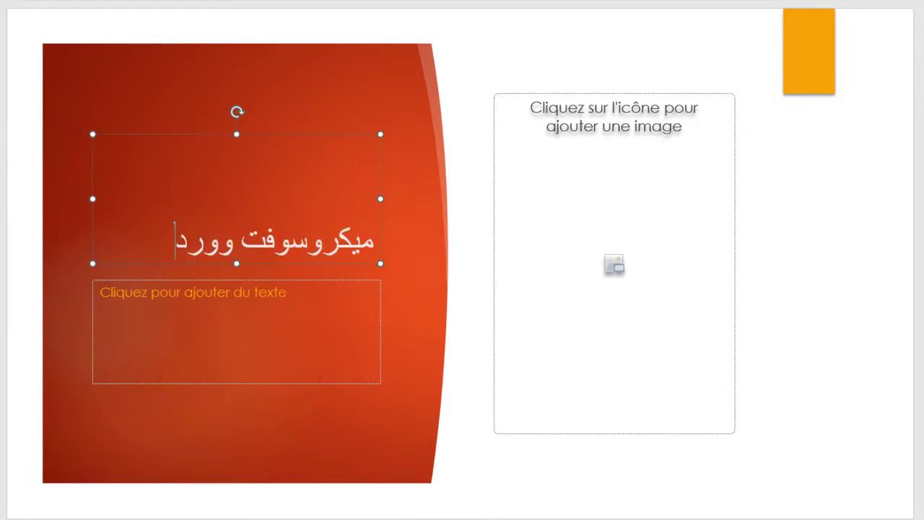
double_click(310, 242)
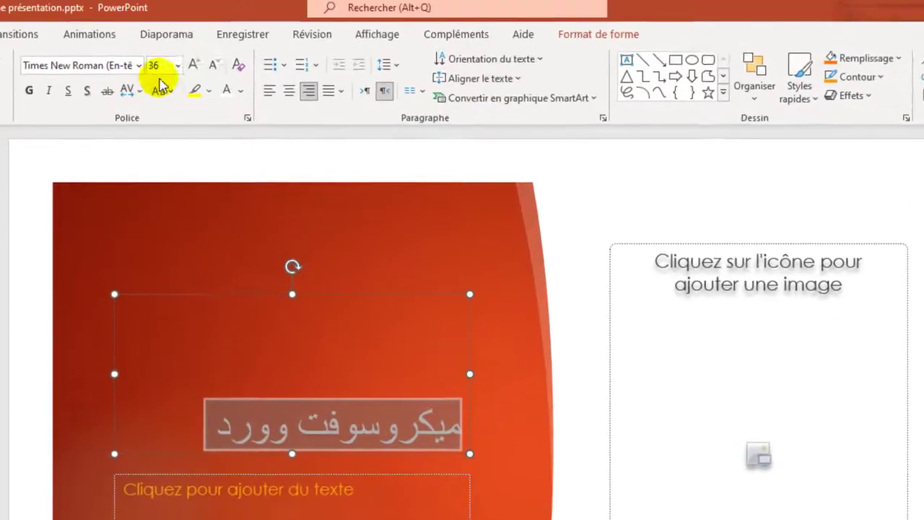
Step: Make the title bold at 44 pt, then switch to the Word source document
left_click(194, 65)
left_click(194, 66)
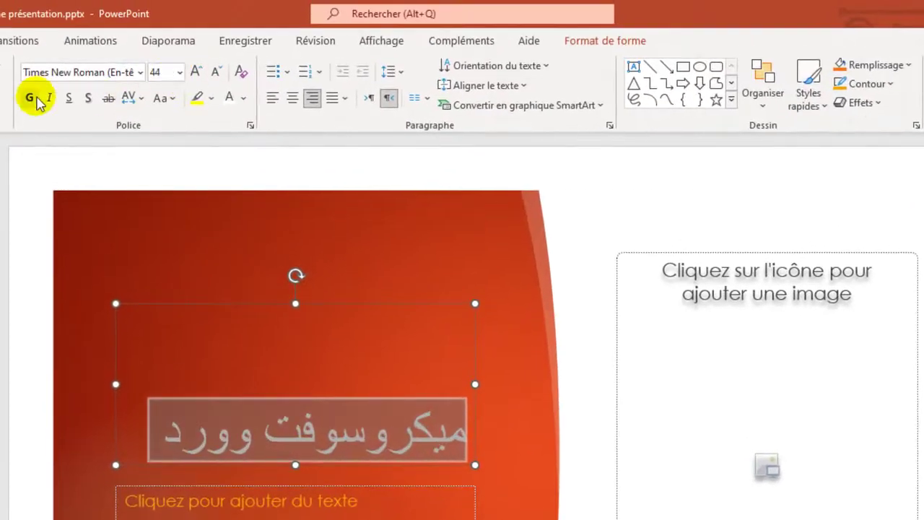
left_click(36, 101)
left_click(299, 498)
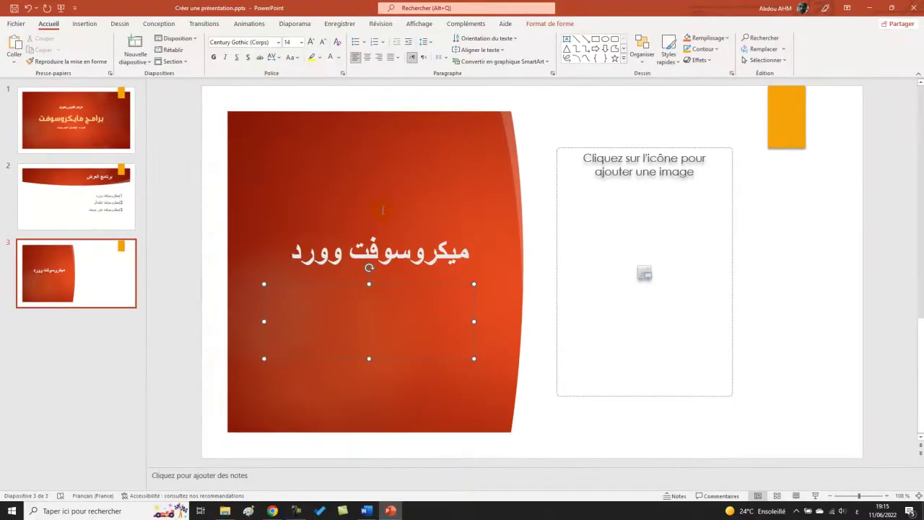
left_click(365, 510)
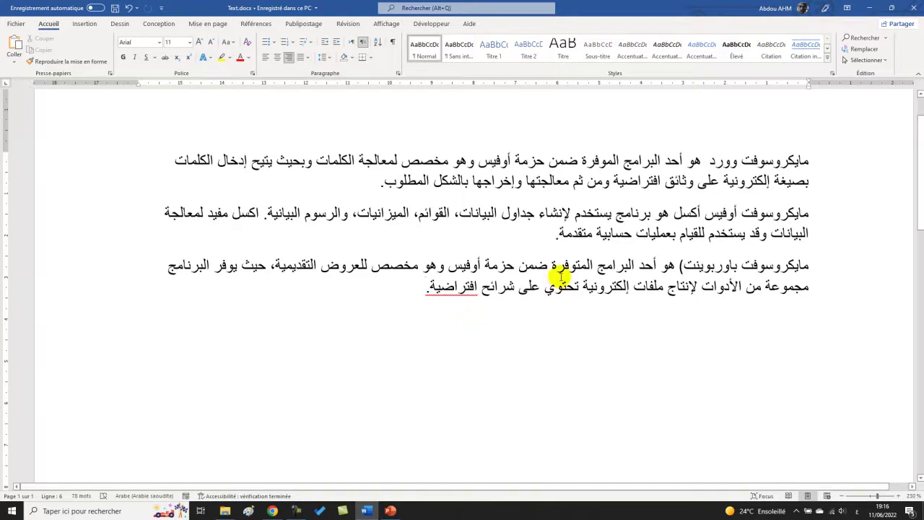
Step: Select the first paragraph of Text.docx, the one describing Microsoft Word, and copy it
scroll(578, 274, "up", 1)
scroll(679, 278, "down", 1)
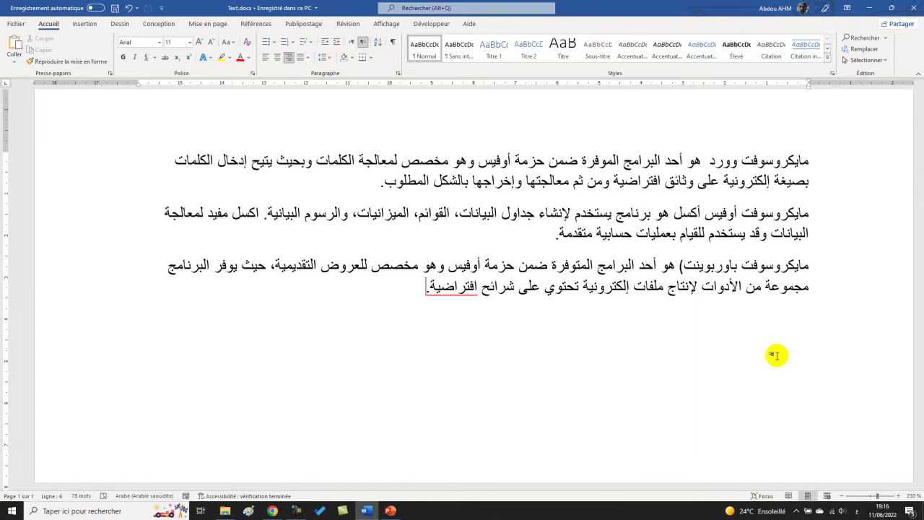
left_click(807, 159)
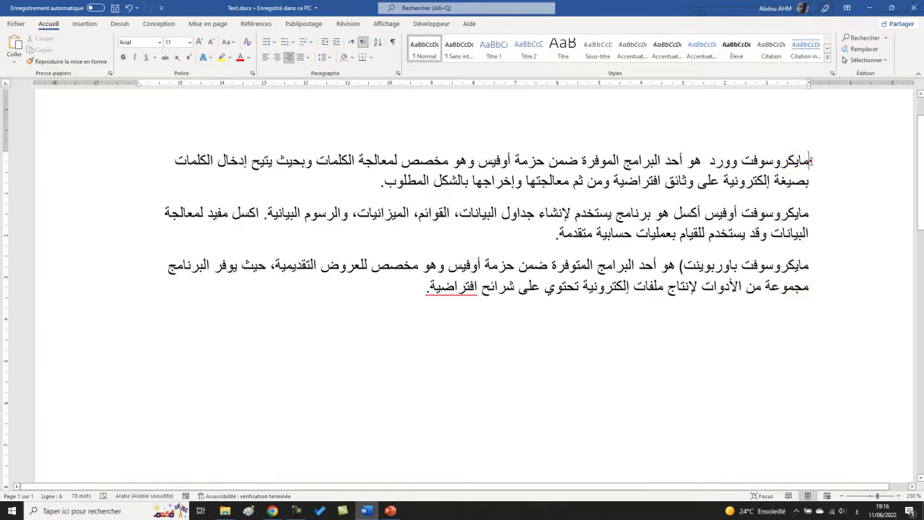
key("ctrl+shift+Down")
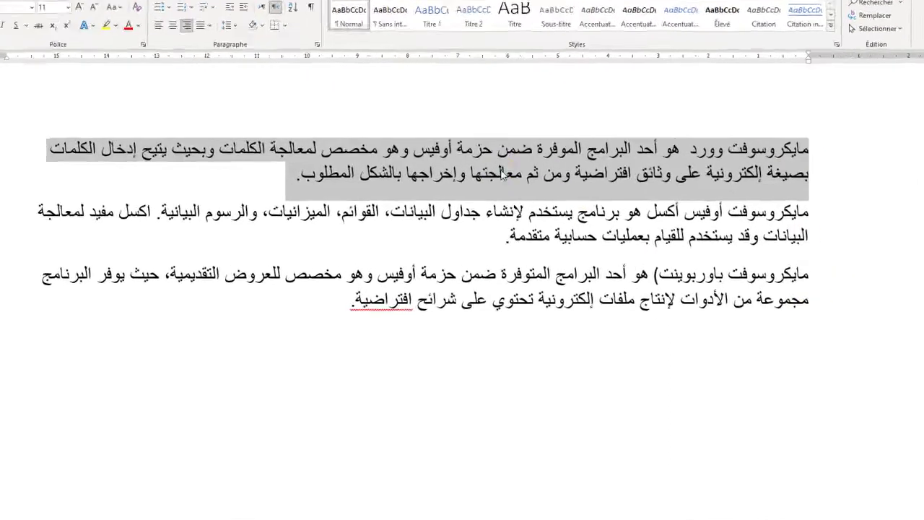
right_click(552, 174)
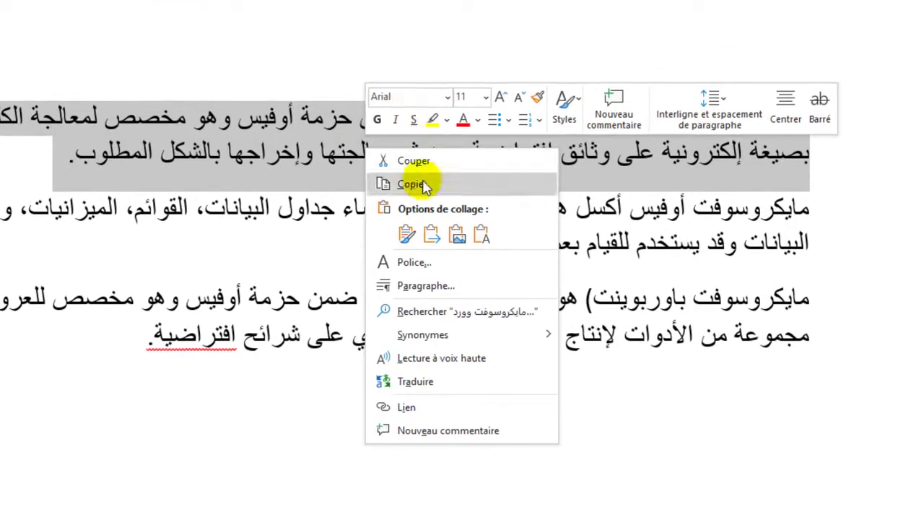
left_click(394, 185)
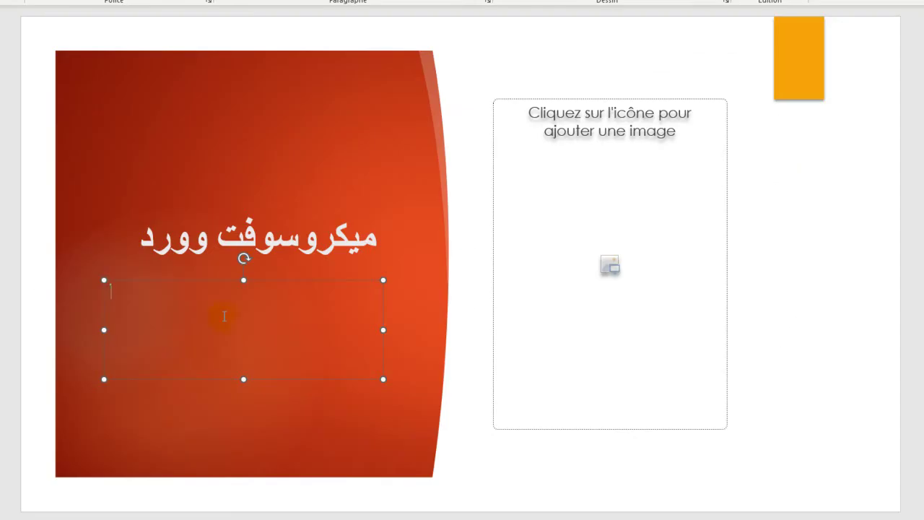
Step: Paste the Word paragraph into slide 3's text box as justified, right-to-left, bold, shadowed text
key("ctrl+v")
triple_click(225, 315)
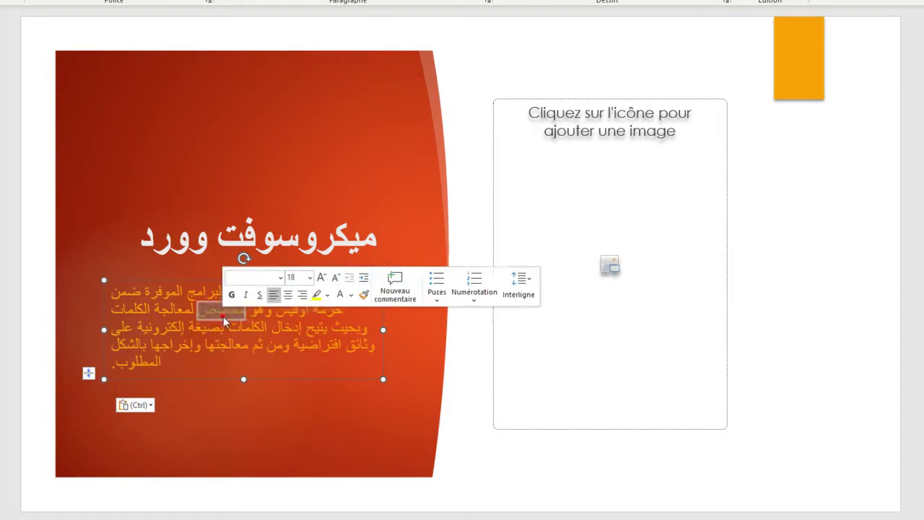
left_click(313, 80)
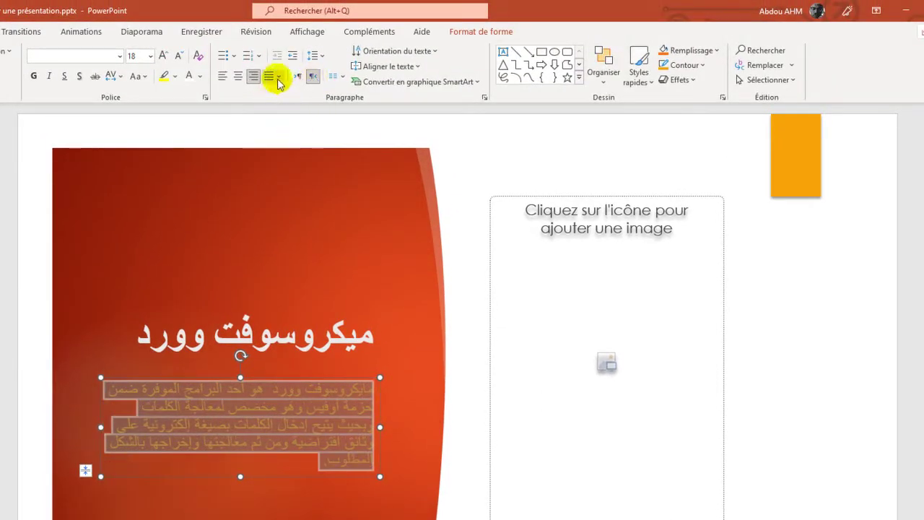
left_click(278, 78)
left_click(283, 99)
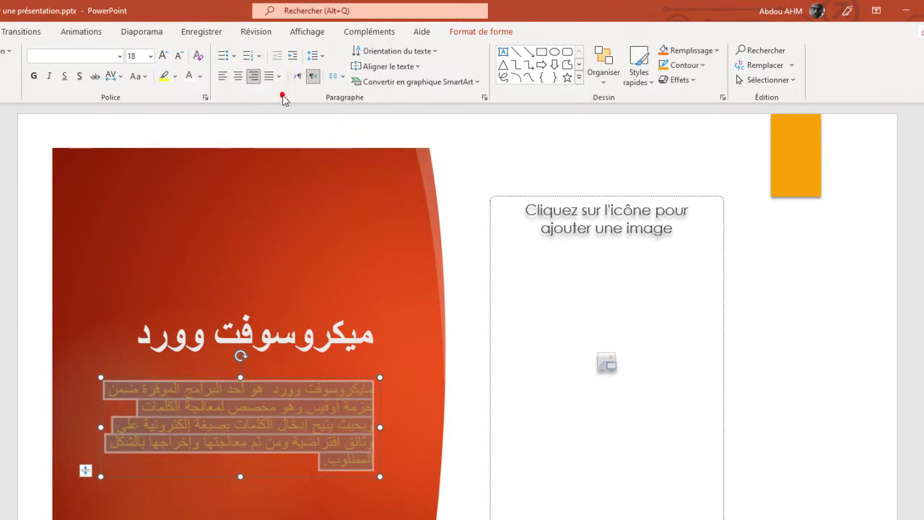
left_click(34, 77)
left_click(79, 76)
left_click(303, 501)
Step: Add a shadow to the slide 3 title ميكروسوفت وورد
left_click(313, 333)
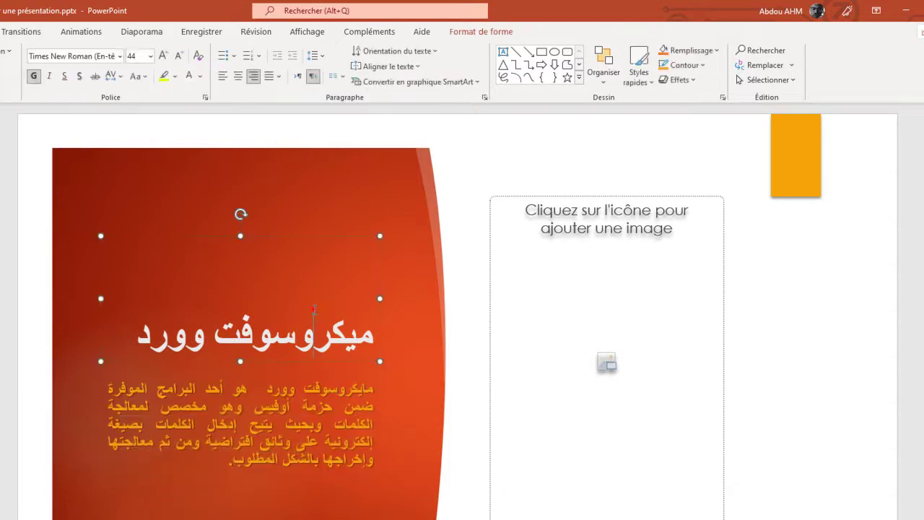
triple_click(314, 334)
left_click(80, 76)
left_click(446, 496)
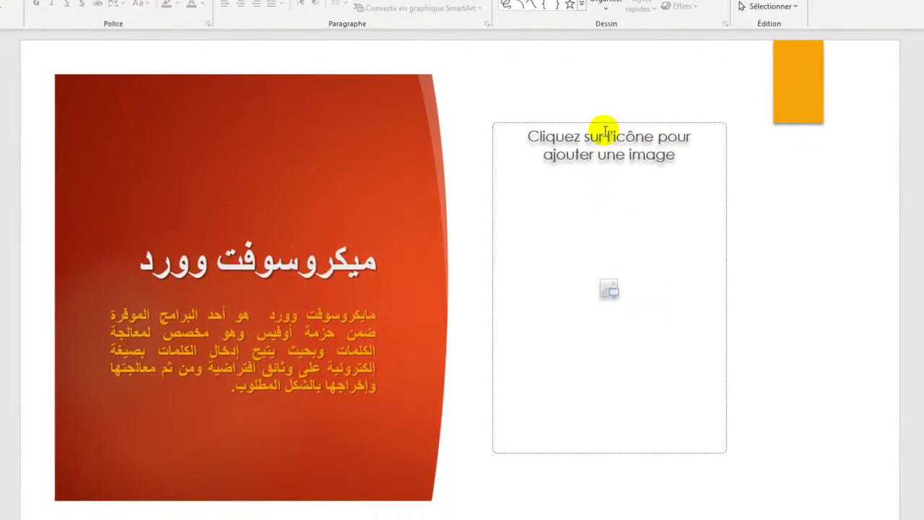
left_click(805, 315)
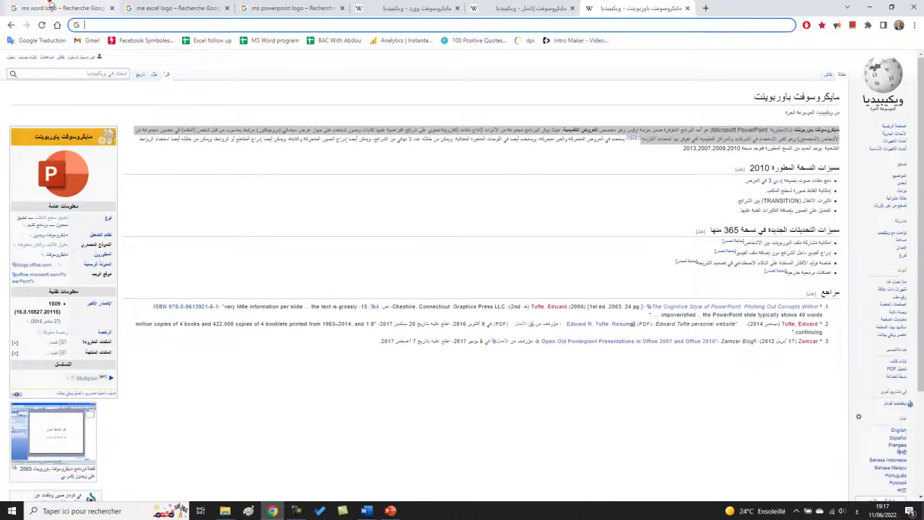
Step: Switch to Google Images results and copy the large Microsoft Word logo image
left_click(49, 7)
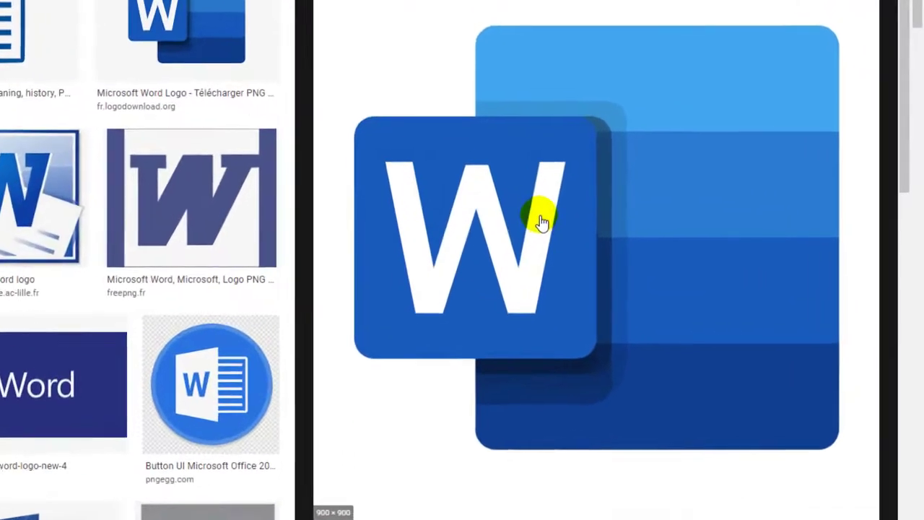
right_click(541, 222)
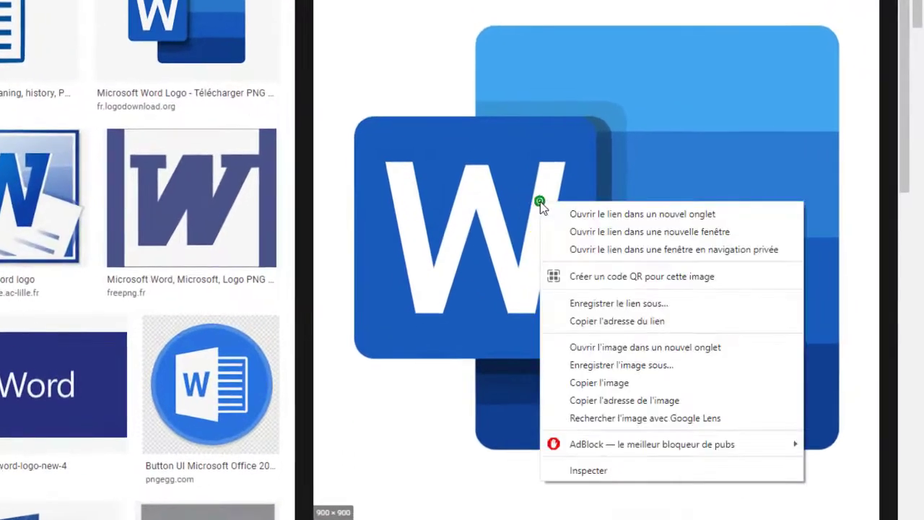
left_click(619, 384)
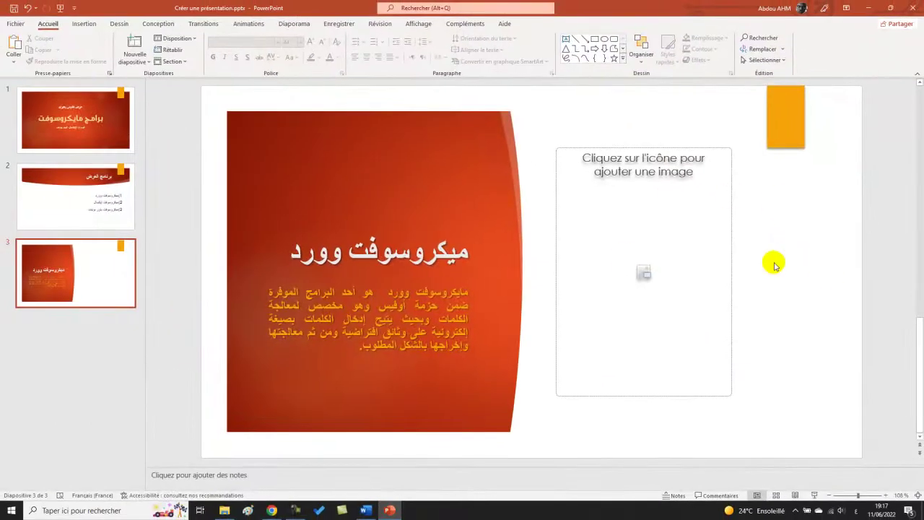
Step: Paste the Word logo on slide 3, shrink it and move it to the right side
left_click(11, 43)
left_click_drag(502, 253, 636, 254)
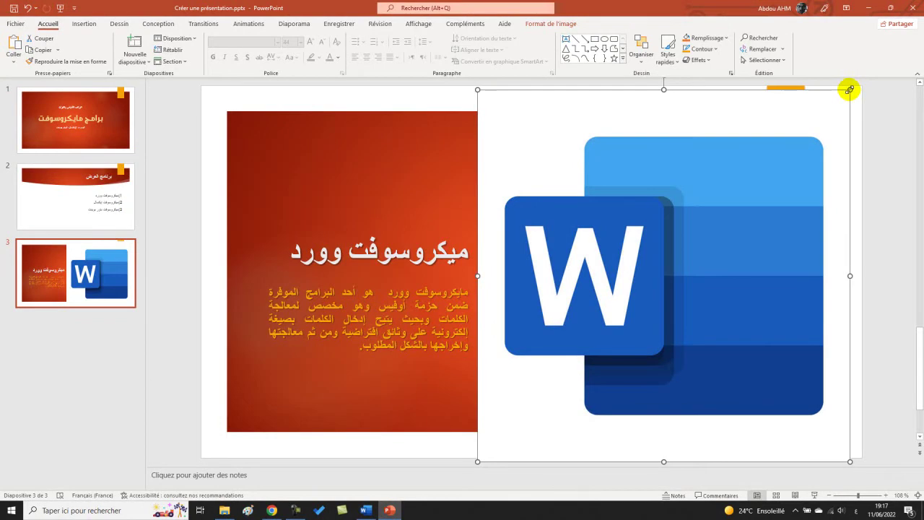
left_click_drag(849, 89, 794, 162)
mouse_move(682, 284)
left_mouse_down()
mouse_move(754, 251)
mouse_move(751, 278)
left_mouse_up()
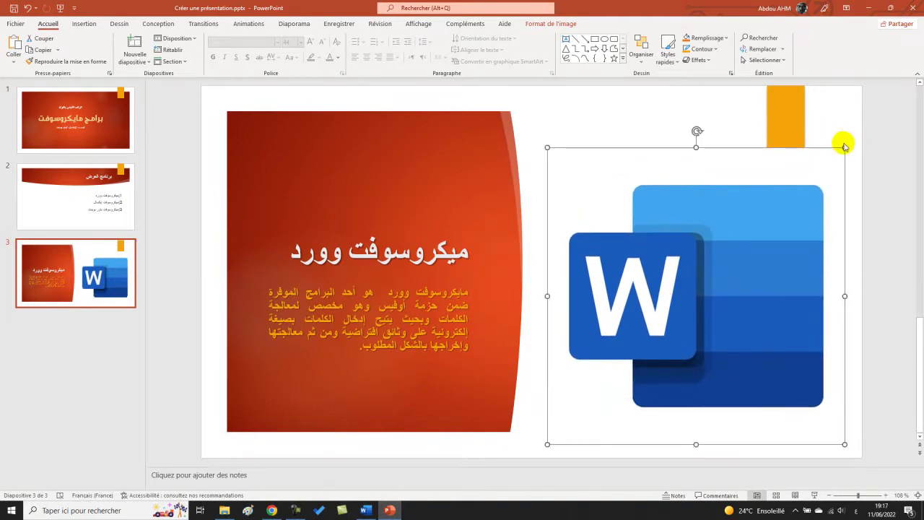
left_click_drag(841, 149, 794, 200)
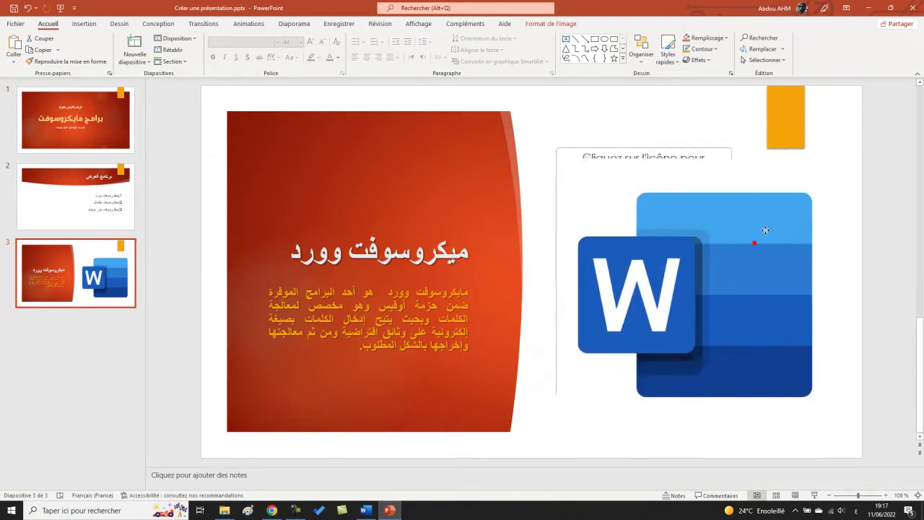
Step: Delete the empty picture placeholder, nudge the logo up slightly, and show slide 2
left_click(664, 153)
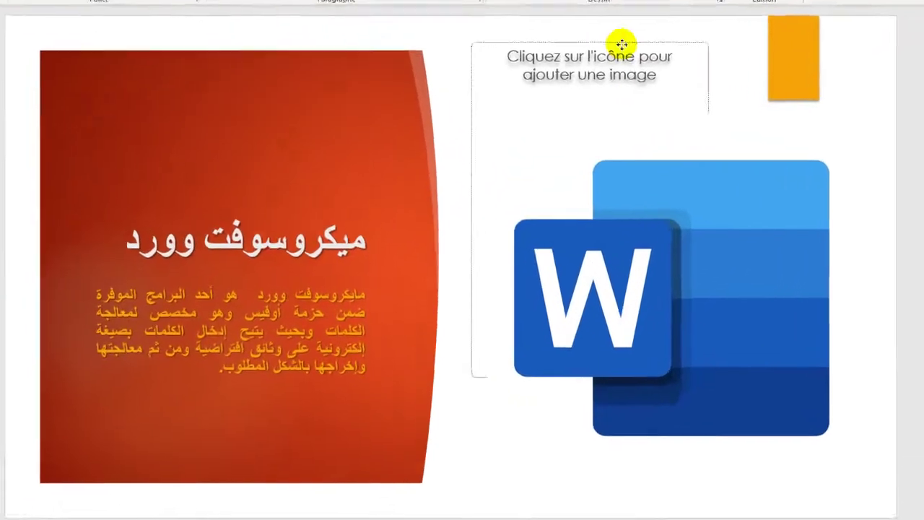
left_click_drag(665, 153, 650, 110)
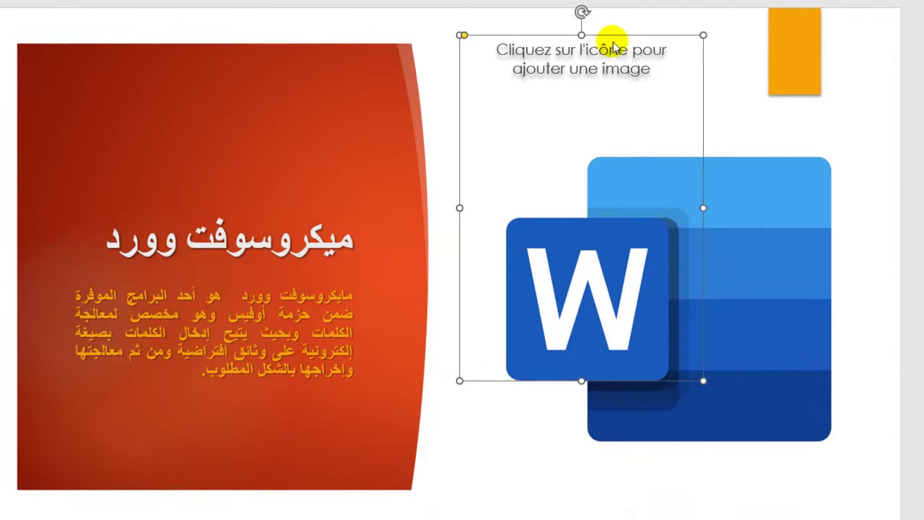
key("Delete")
left_click_drag(661, 232, 663, 225)
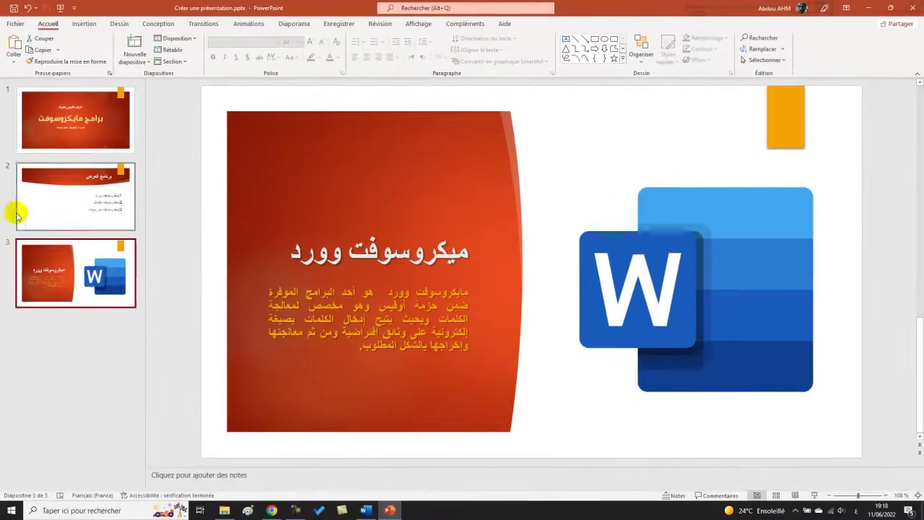
left_click(29, 202)
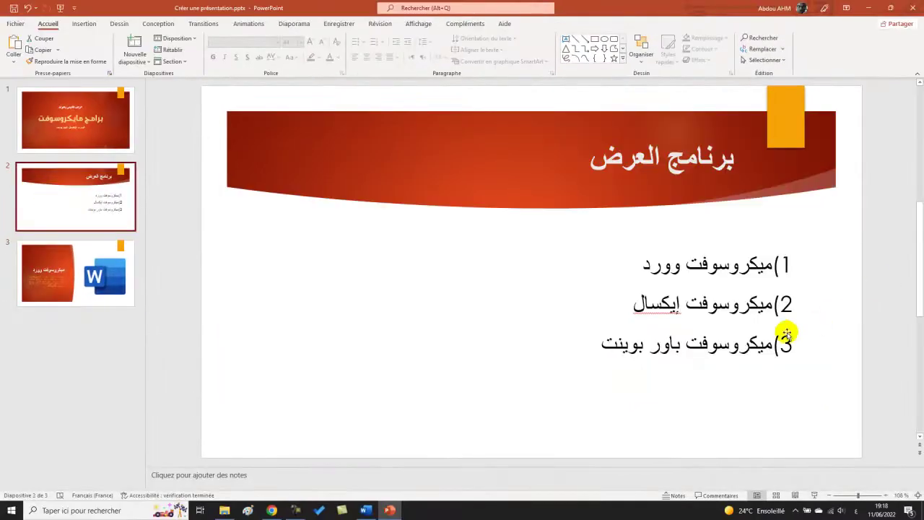
Step: Add slide 4 after slide 3 using the Contenu avec légende layout
left_click(67, 304)
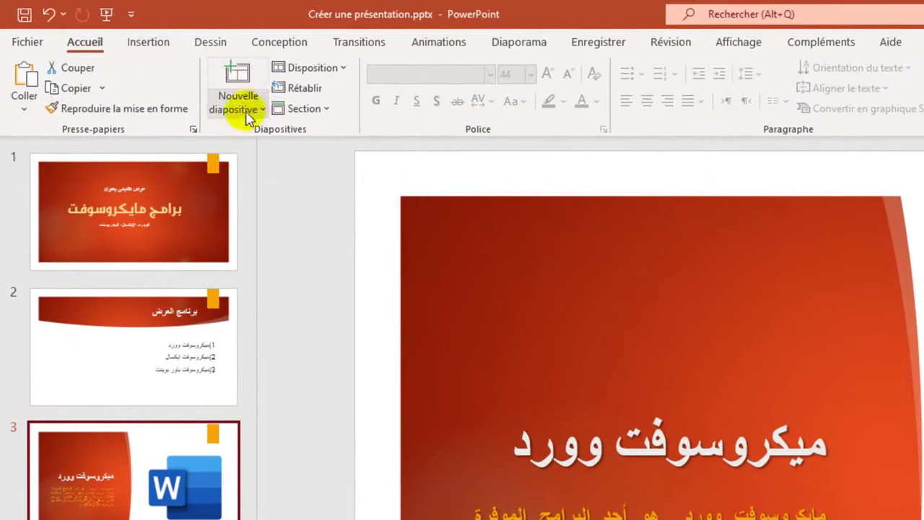
left_click(248, 110)
left_click(537, 254)
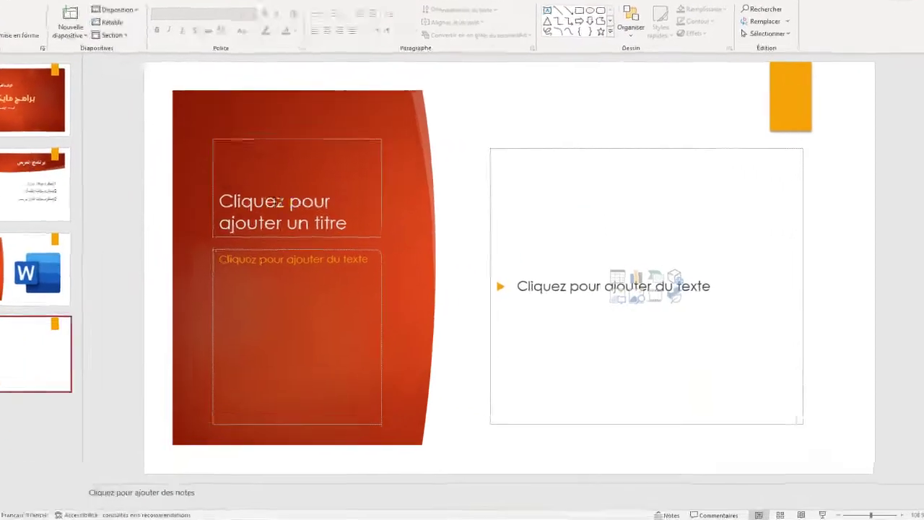
Step: Title slide 4 ميكروسوفت إيكسال sized to fit one line, and select the Excel paragraph in Word
left_click(325, 212)
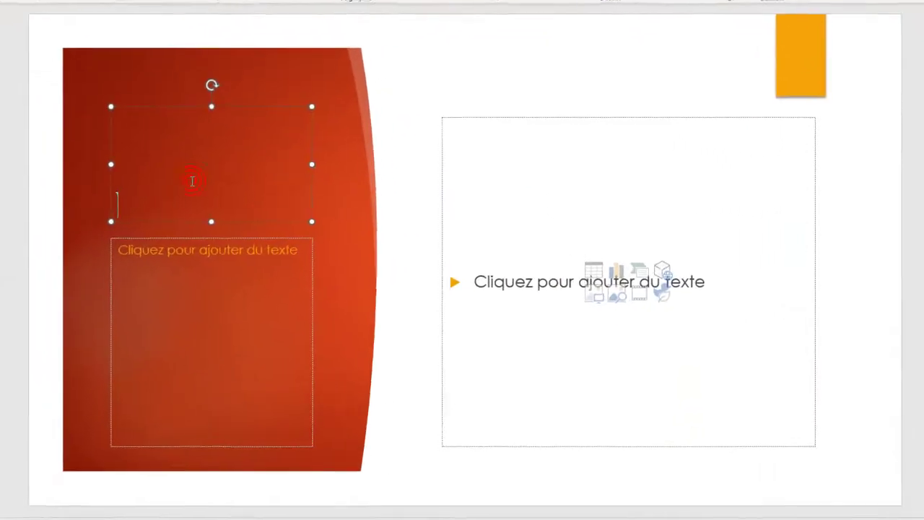
type("ميكروسوفت إيكسال")
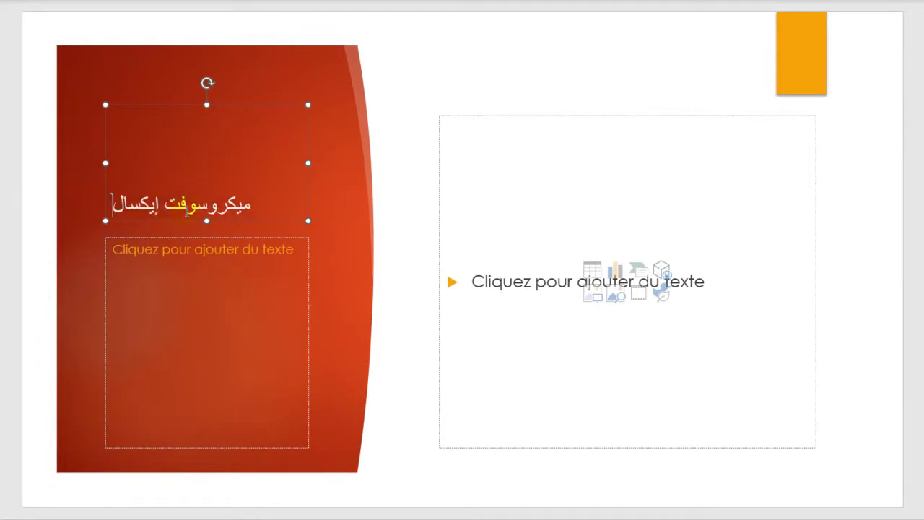
triple_click(186, 206)
key("ctrl+shift+period")
key("ctrl+shift+period")
key("ctrl+shift+period")
key("ctrl+shift+comma")
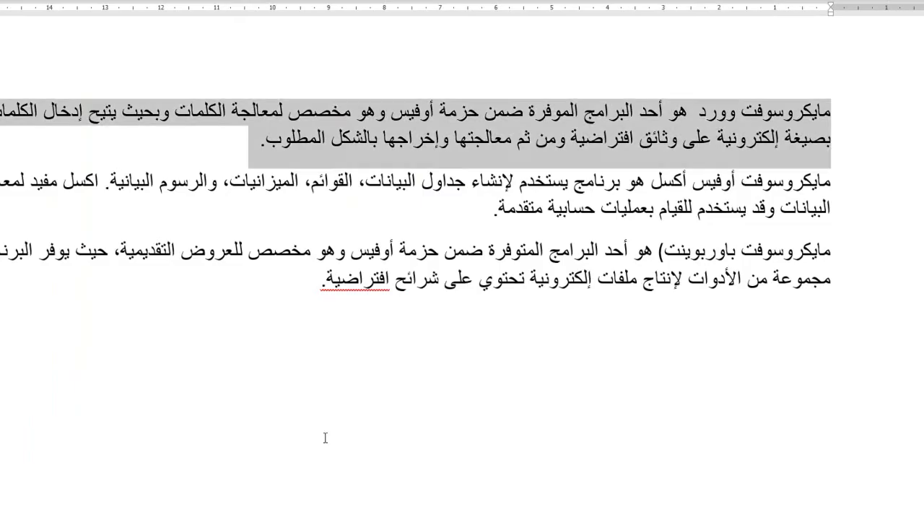
triple_click(729, 189)
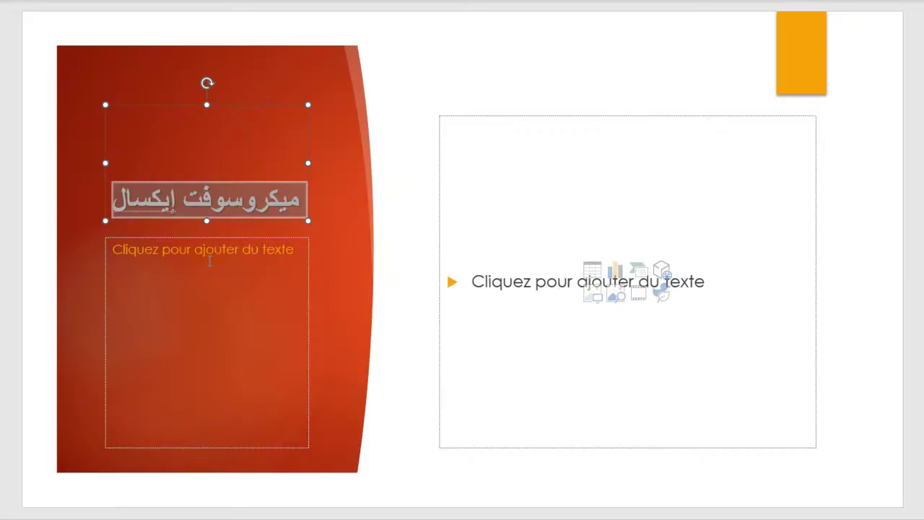
Step: Paste the Excel paragraph into slide 4's body, right-aligned, justified and bold
left_click(209, 262)
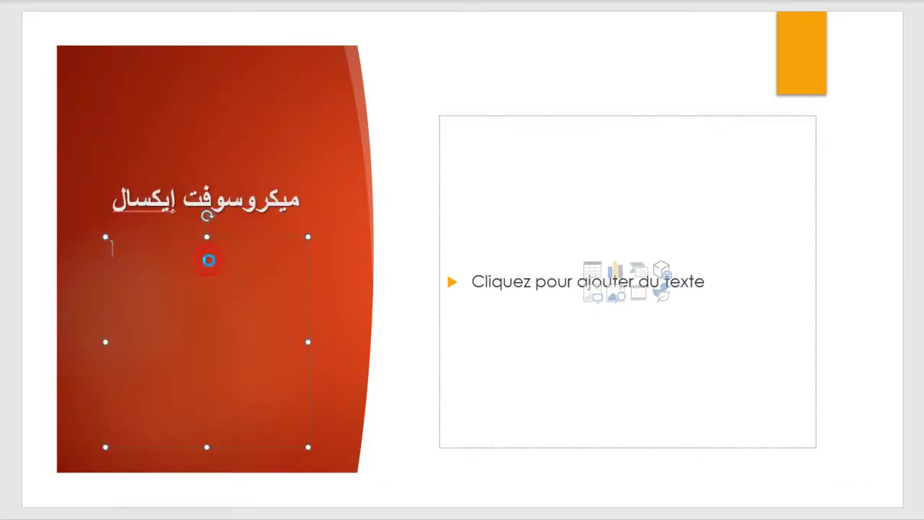
type("مايكروسوفت أوفيس اكسل هو برنامج يستخدم لإنشاء جداول البيانات، القوائم، الميزانيات، والرسوم البيانية. اكسل مفيد لمعالجة البيانات وقد يستخدم للقيام بعمليات حسابية متقدمة.")
triple_click(211, 294)
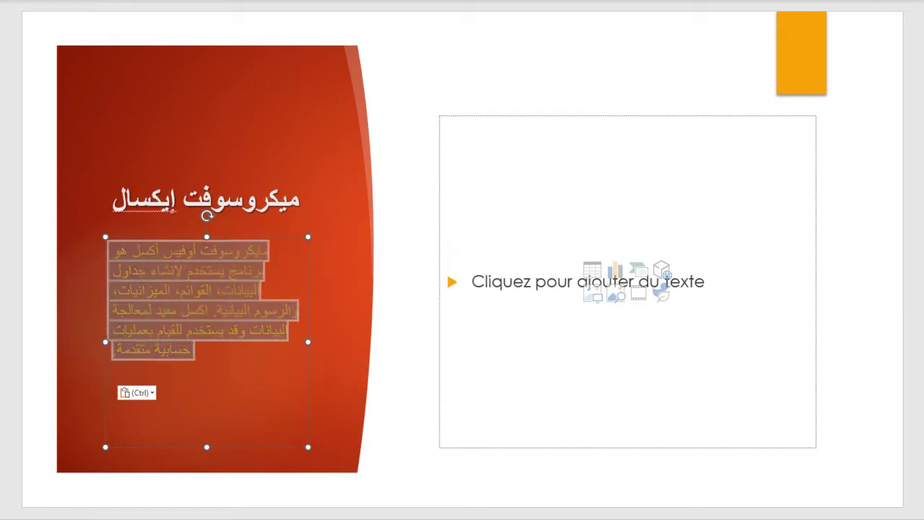
key("ctrl+r")
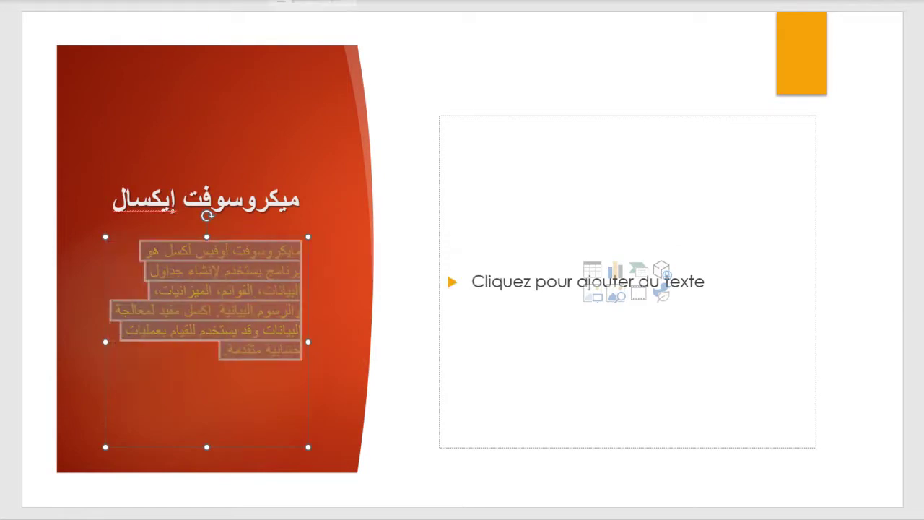
left_click(282, 2)
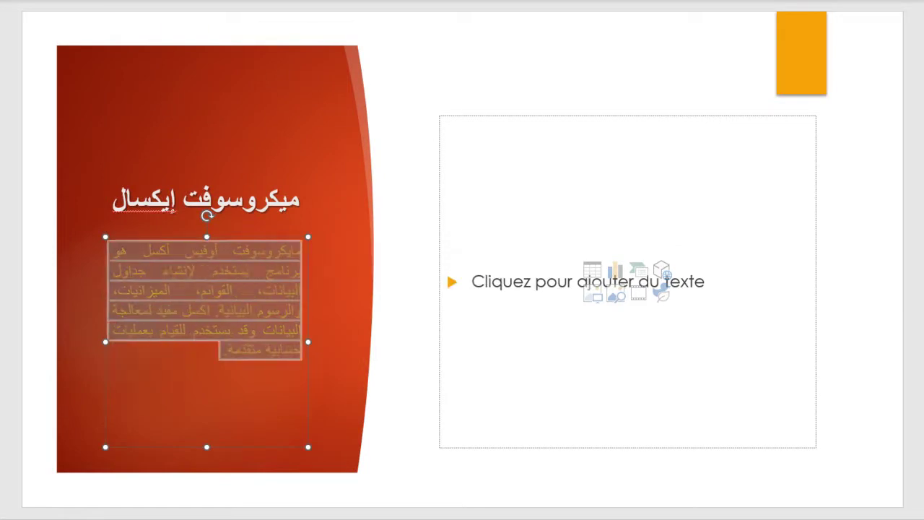
key("ctrl+shift+j")
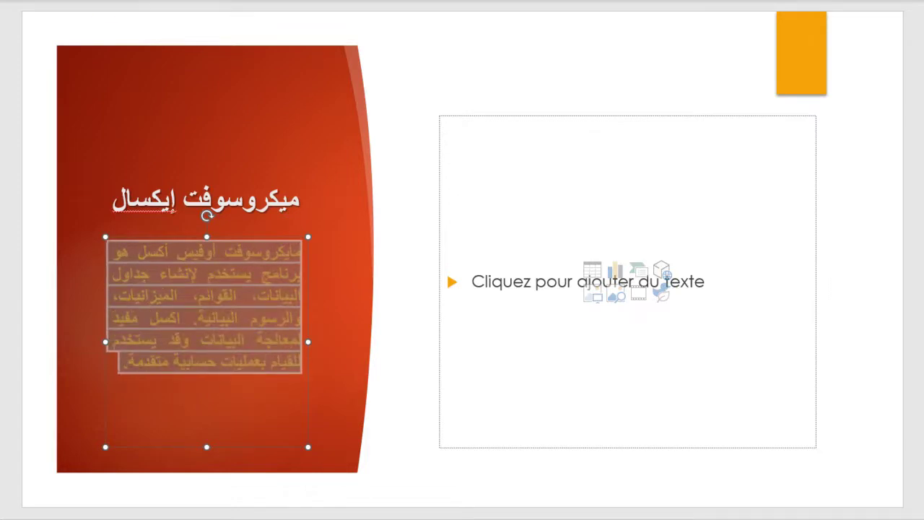
left_click(373, 144)
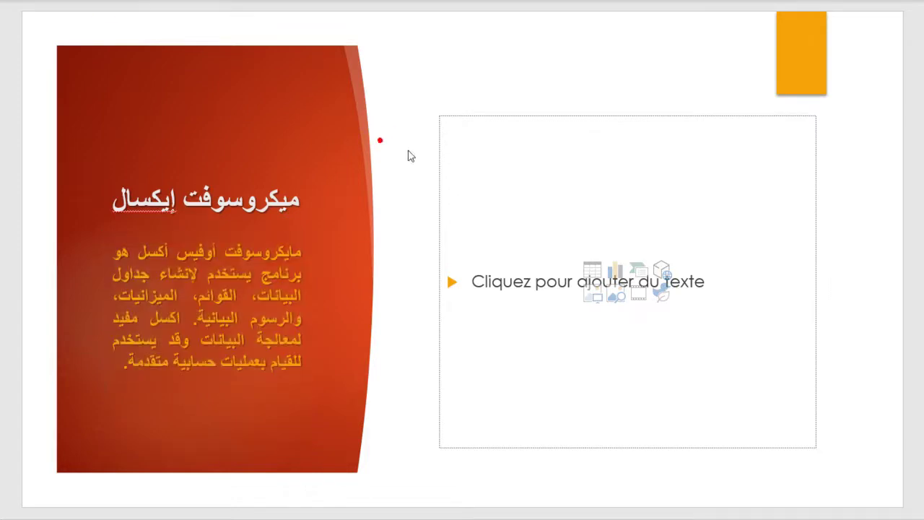
Step: Delete the empty right placeholder and copy the Excel logo image from Chrome
left_click(599, 115)
key("Delete")
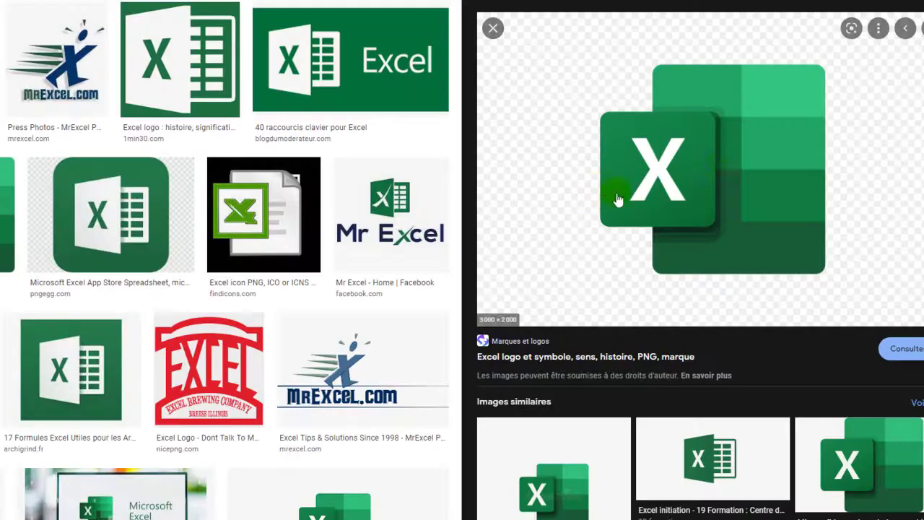
right_click(725, 165)
left_click(760, 306)
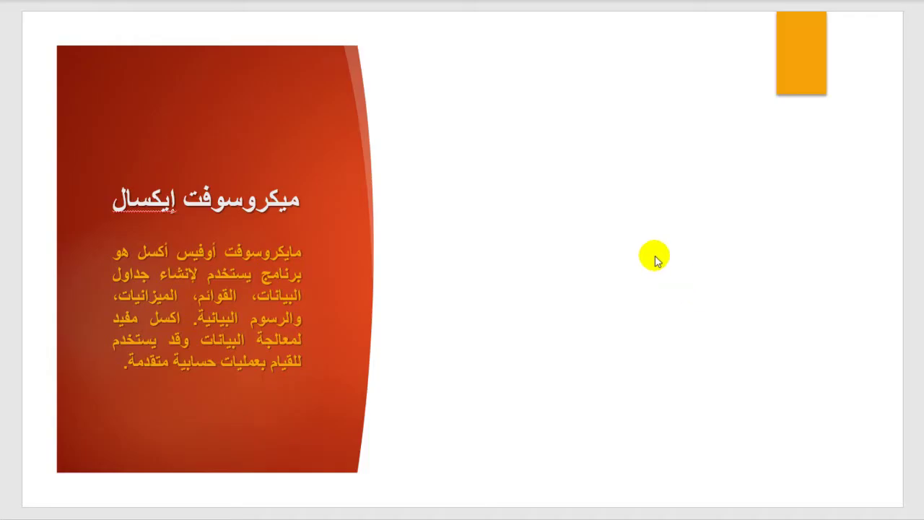
left_click(654, 256)
Step: Paste the Excel logo onto slide 4 and move it right, clear of the red text panel
key("ctrl+v")
left_click_drag(633, 252, 704, 256)
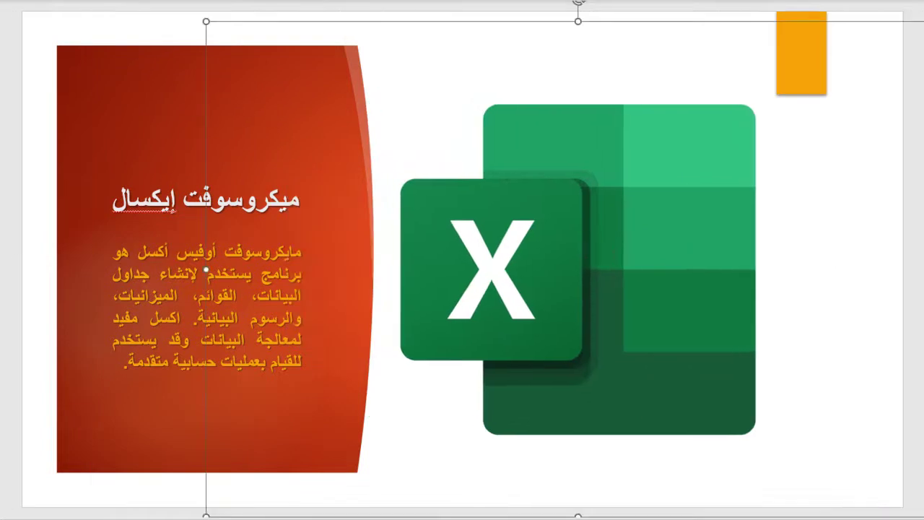
left_click_drag(653, 264, 727, 274)
left_click(696, 265)
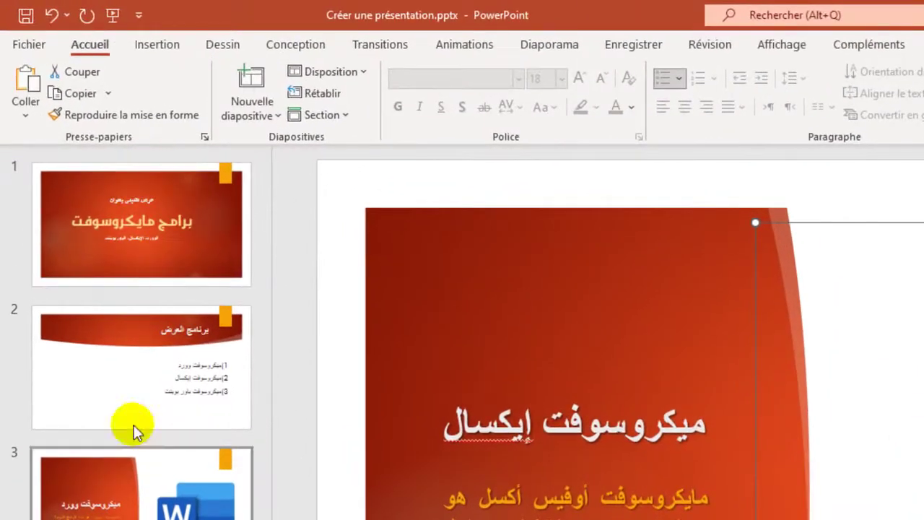
Step: Add a picture-with-caption slide with the bold one-line title 'ميكروسوفت باوربوينت'
left_click(253, 110)
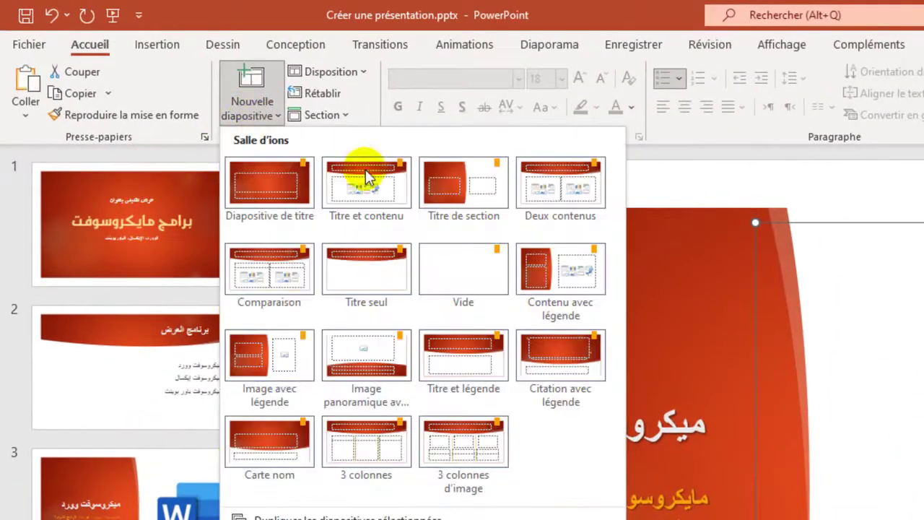
left_click(252, 368)
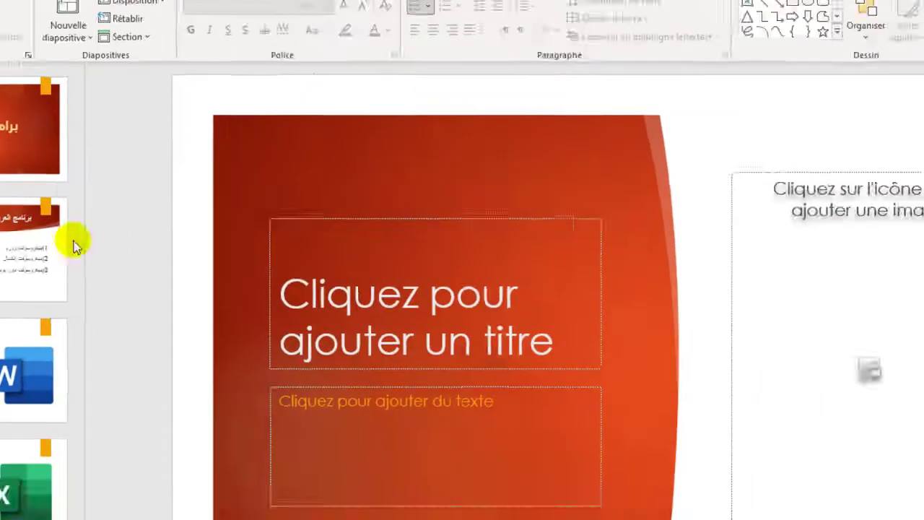
left_click(281, 230)
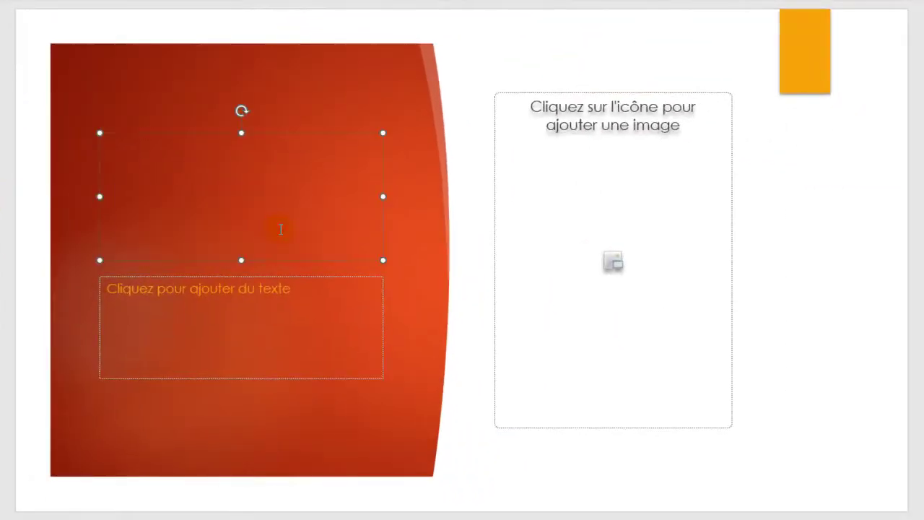
type("ميكروسوفت باوربو")
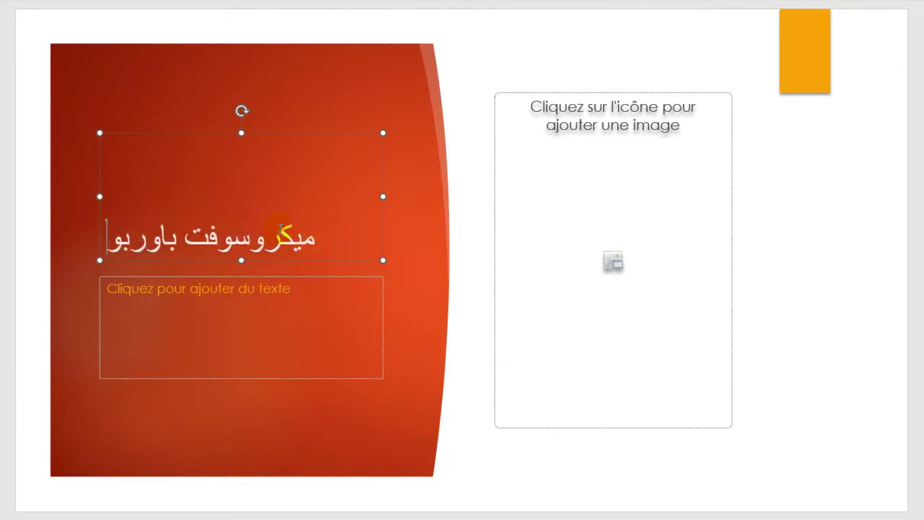
type("ينت")
triple_click(281, 230)
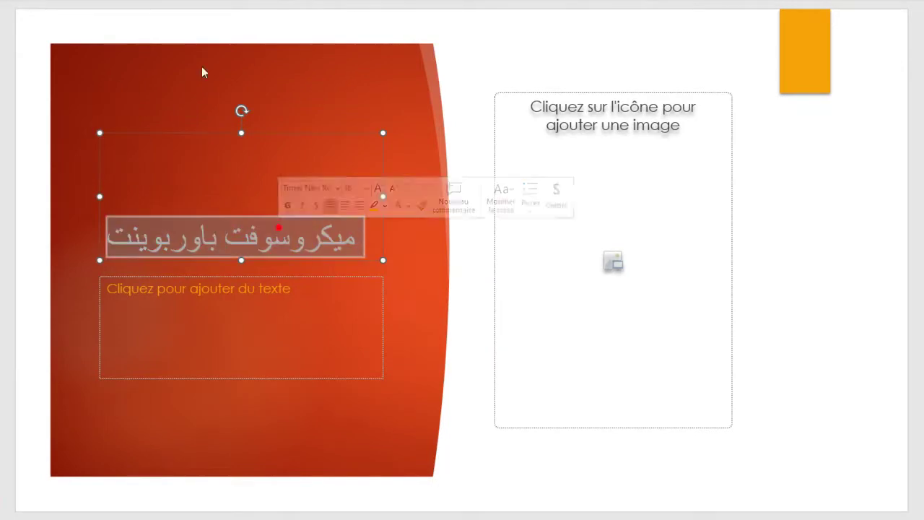
key("ctrl+g")
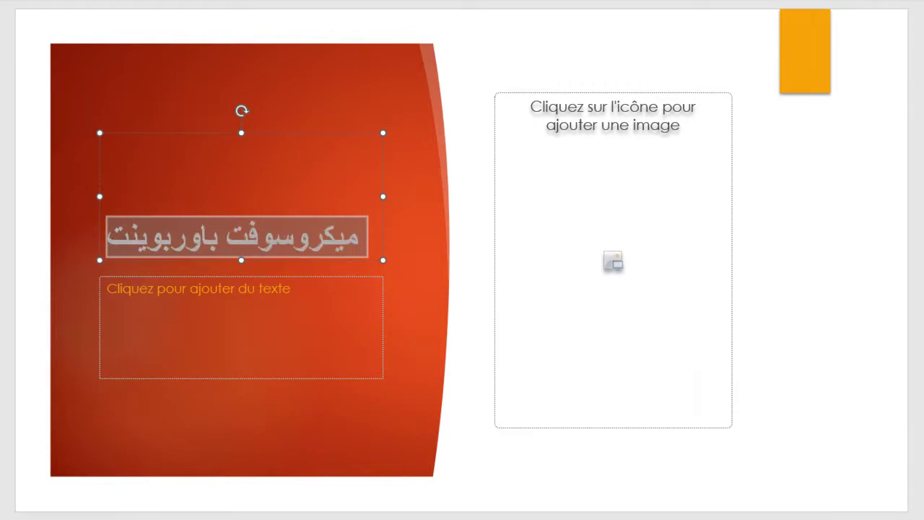
key("ctrl+shift+greater")
key("ctrl+shift+less")
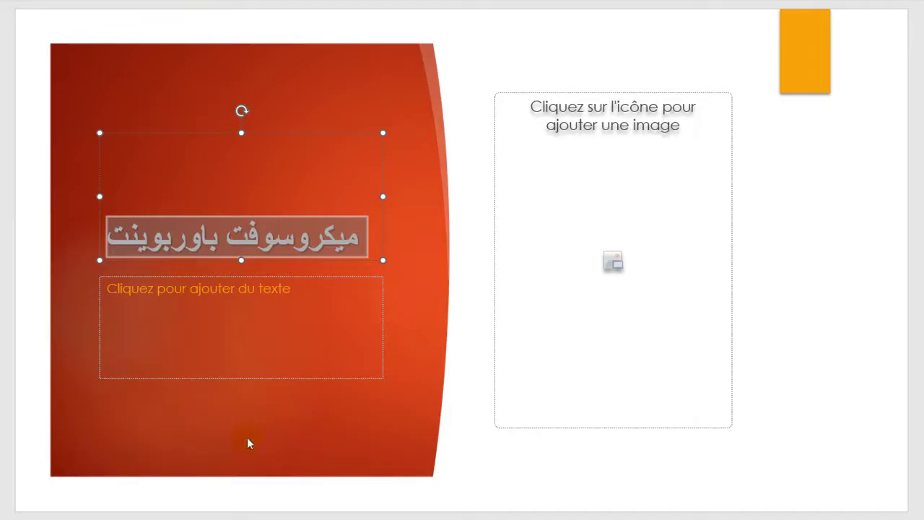
Step: Paste the PowerPoint paragraph into the caption body, right-to-left, justified and bold
left_click(275, 323)
key("ctrl+v")
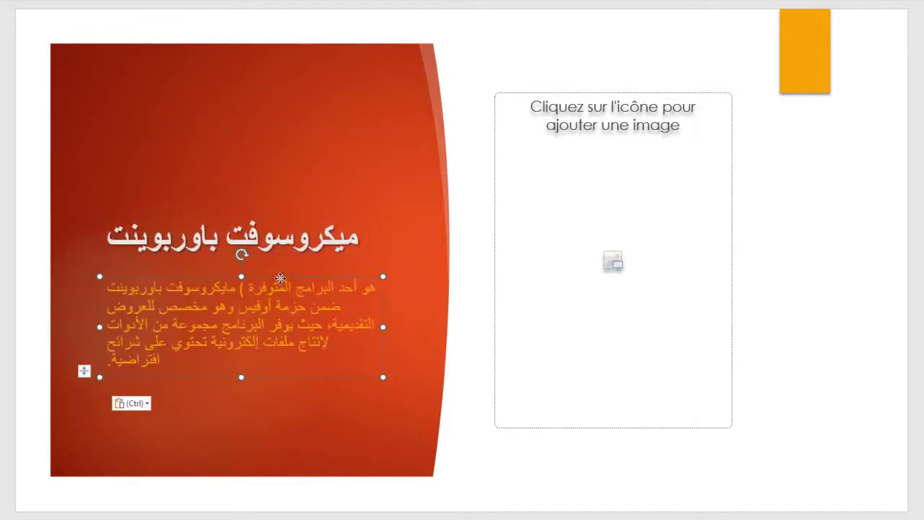
key("ctrl+Shift_R")
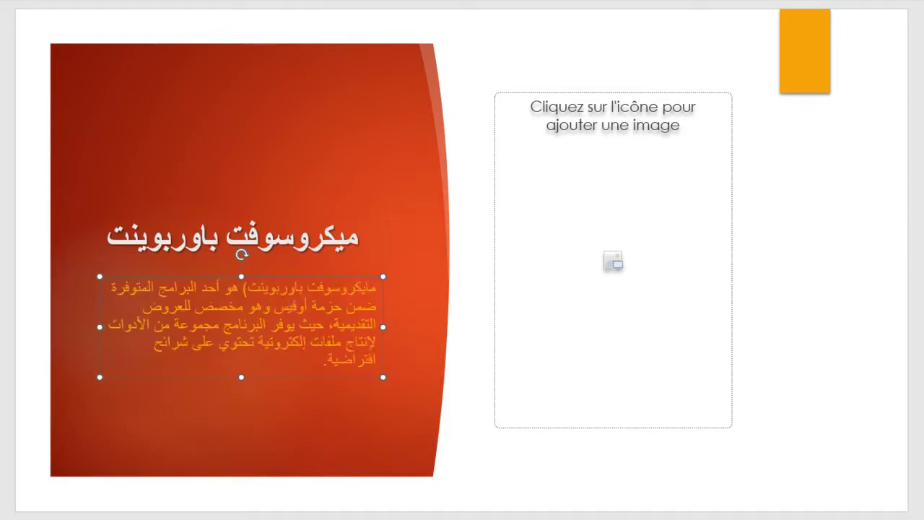
key("ctrl+j")
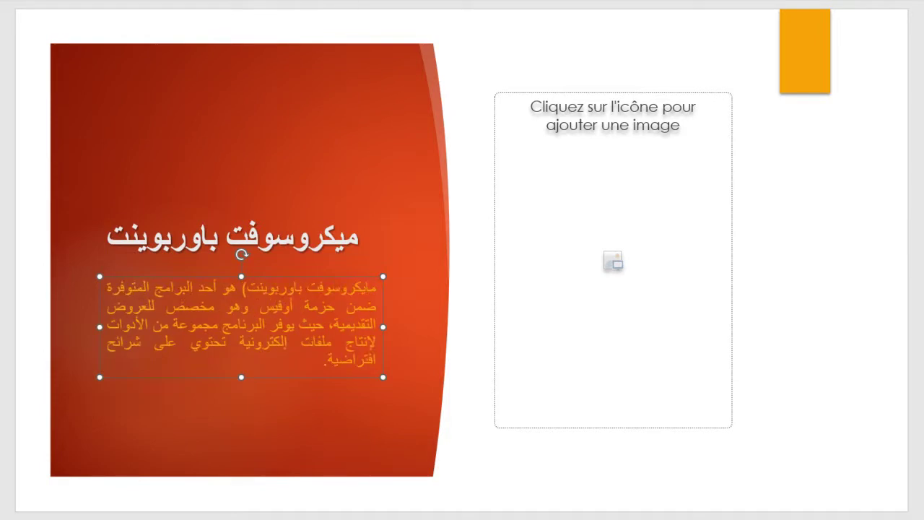
key("ctrl+g")
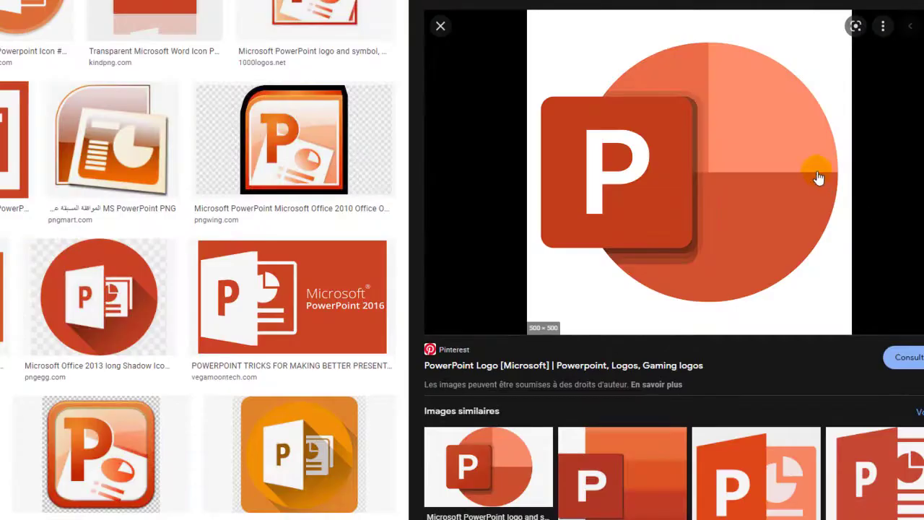
Step: Copy the PowerPoint logo from Chrome and use it to replace the empty picture placeholder, placed on the right
right_click(816, 173)
left_click(819, 325)
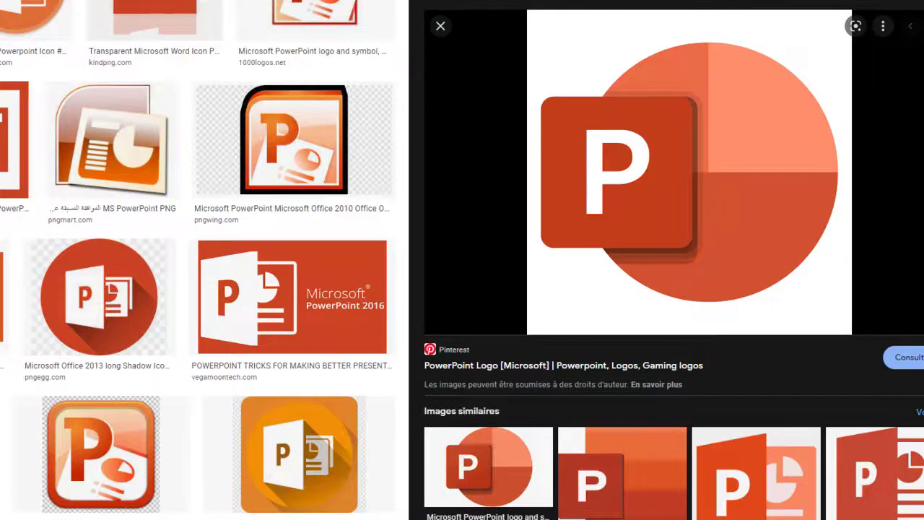
left_click(820, 301)
left_click(740, 105)
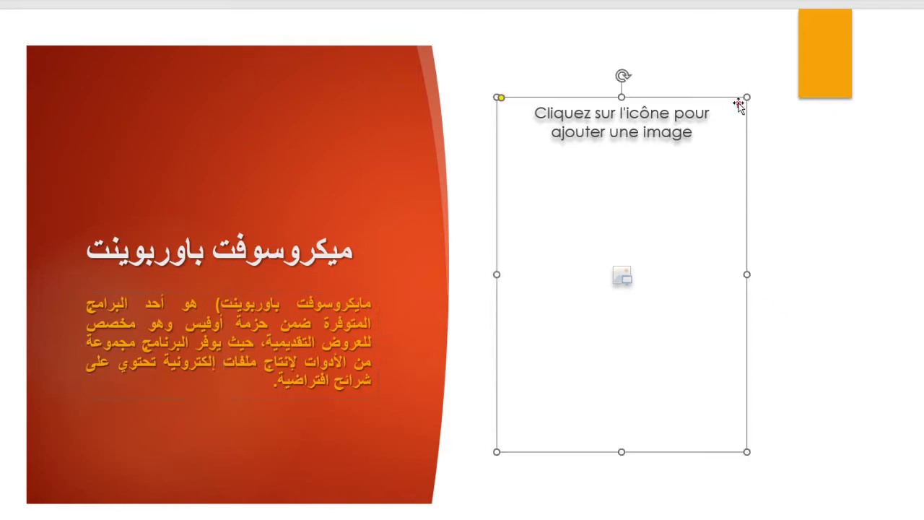
key("Delete")
left_click(767, 177)
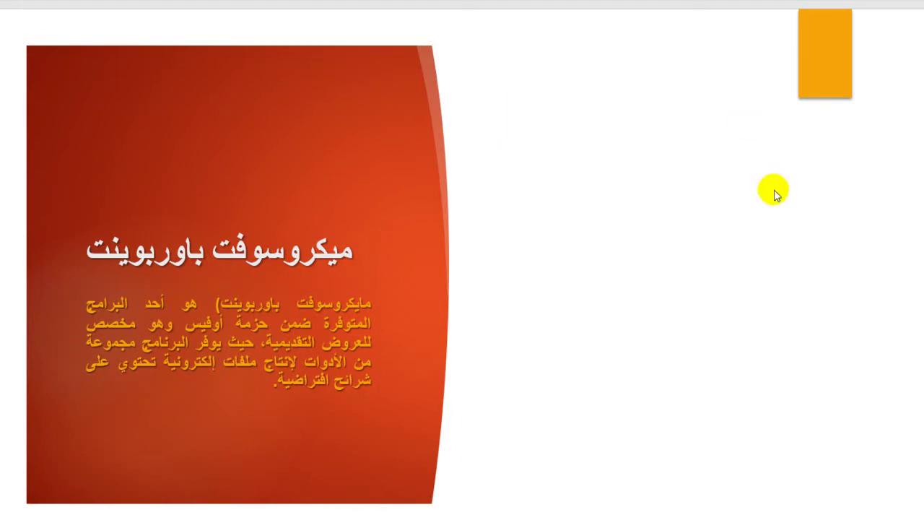
key("ctrl+v")
mouse_move(464, 227)
left_mouse_down()
mouse_move(708, 235)
mouse_move(710, 254)
left_mouse_up()
left_click(4, 407)
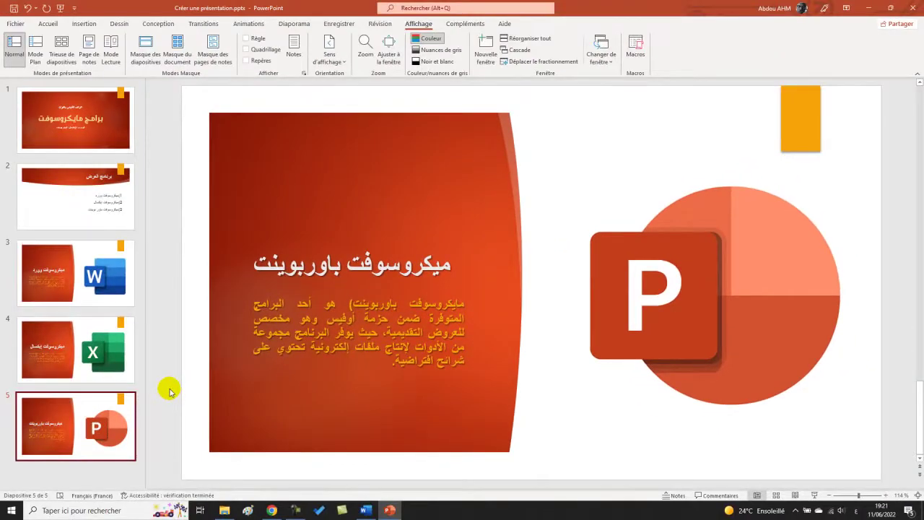
Step: Review slides 1 through 5 in turn, then return to the Accueil ribbon
left_click(100, 119)
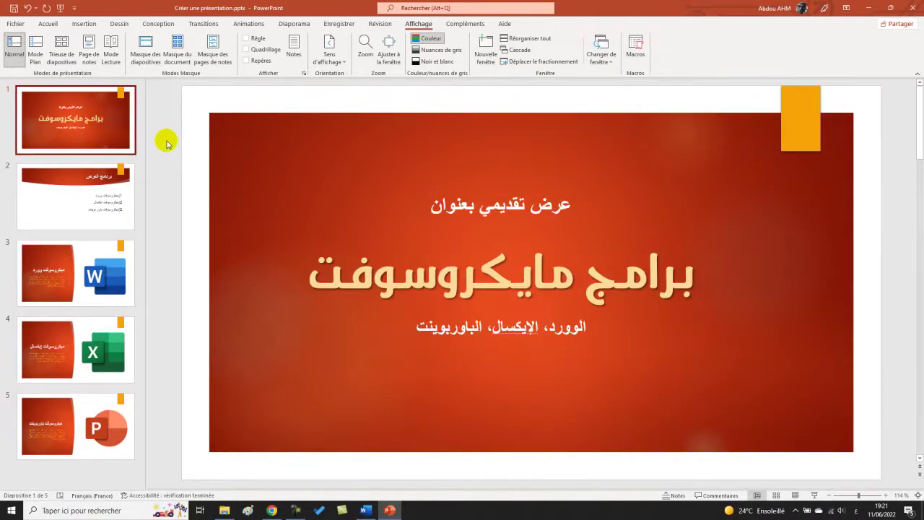
key("Down")
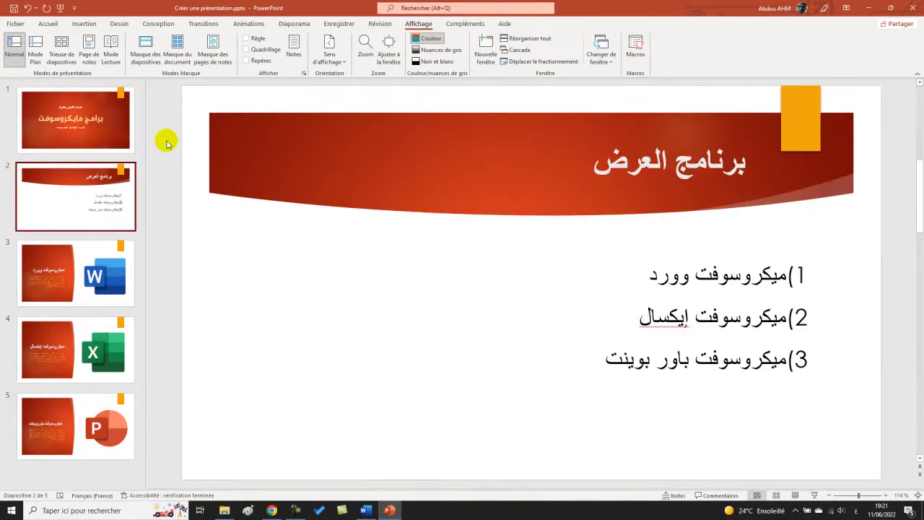
key("Down")
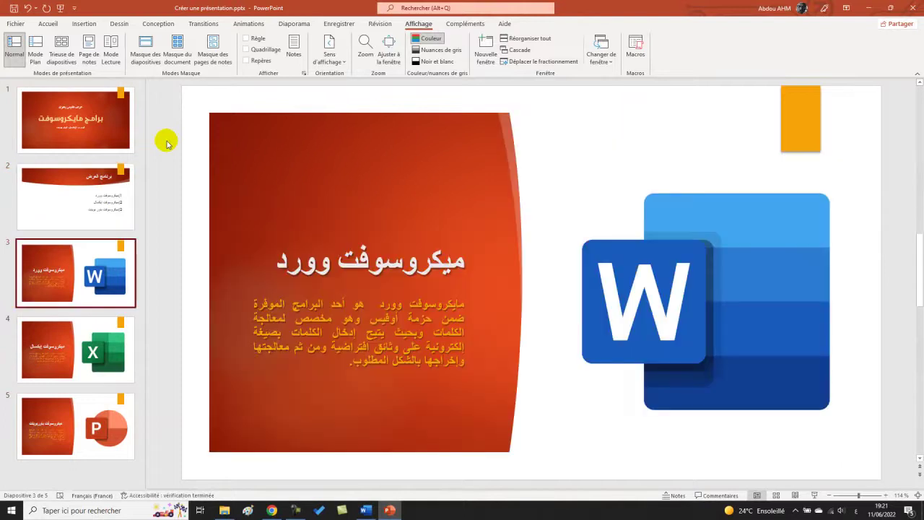
key("Down")
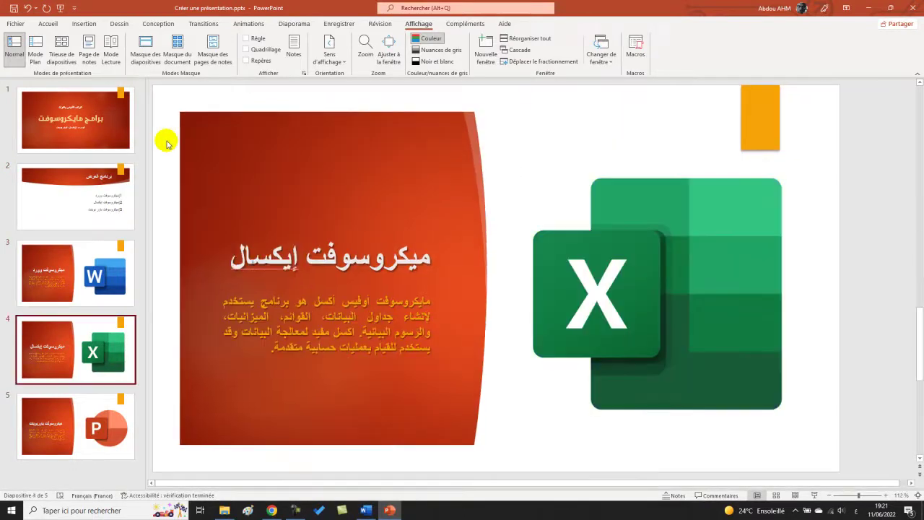
key("Down")
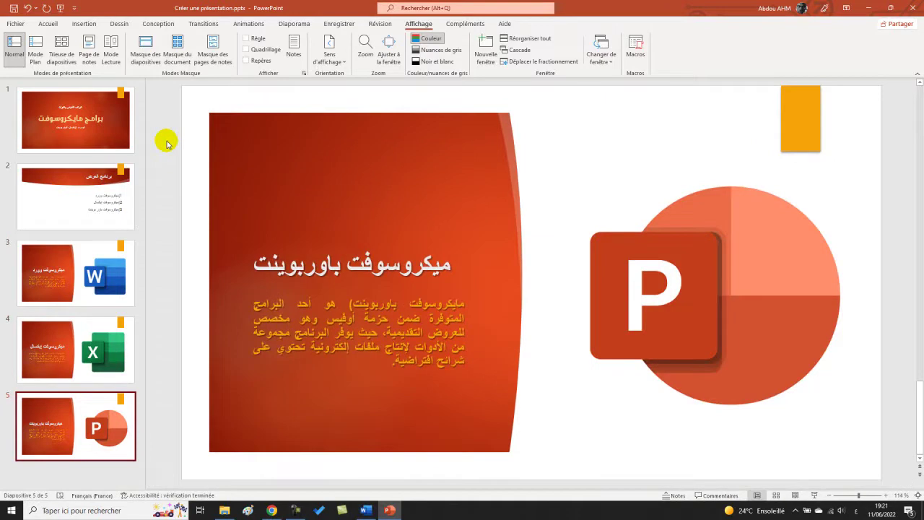
key("alt+h")
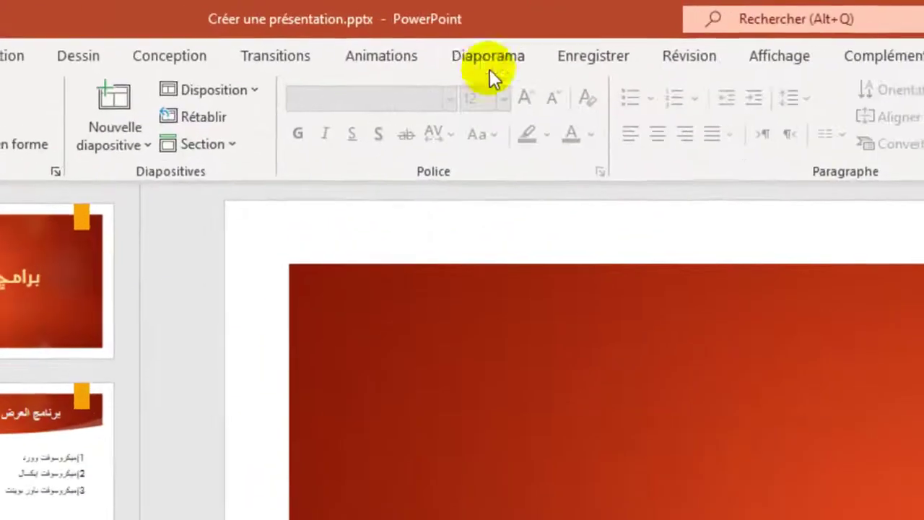
Step: Play the slideshow from the beginning through all five slides, then exit back to editing
left_click(494, 56)
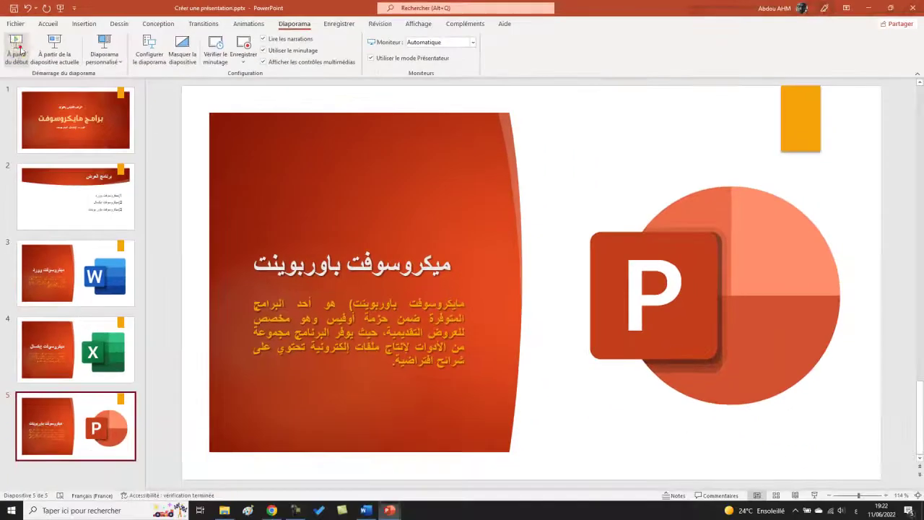
left_click(26, 65)
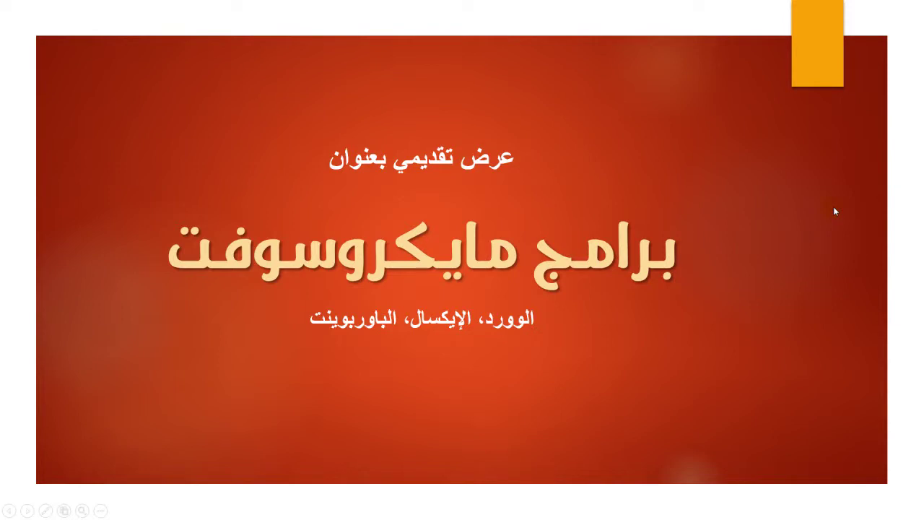
left_click(720, 134)
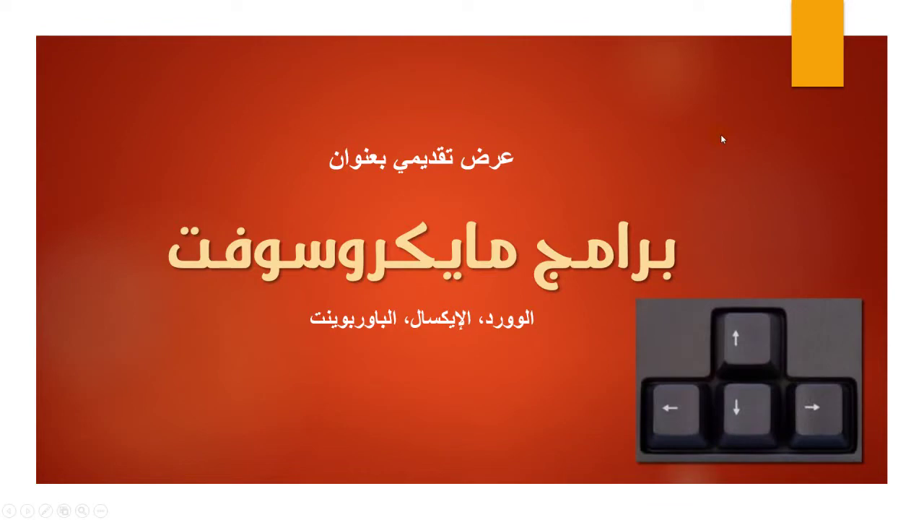
left_click(720, 134)
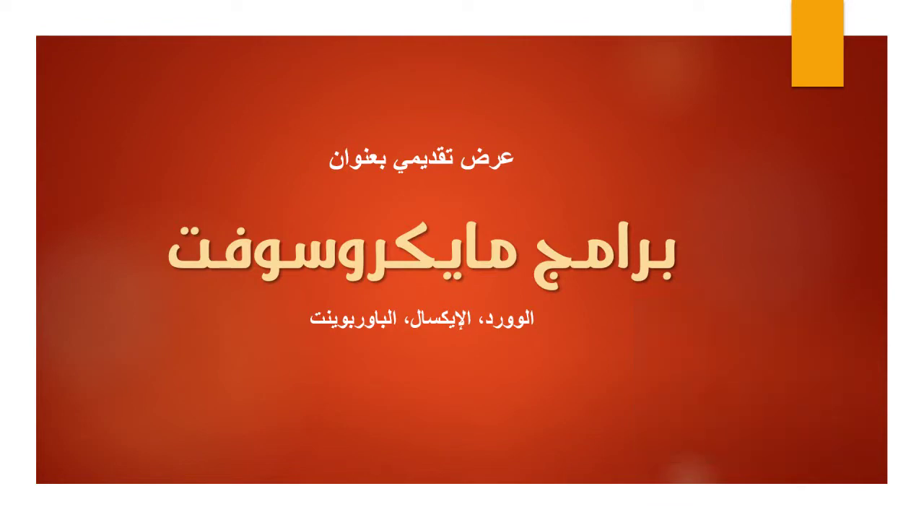
key("Right")
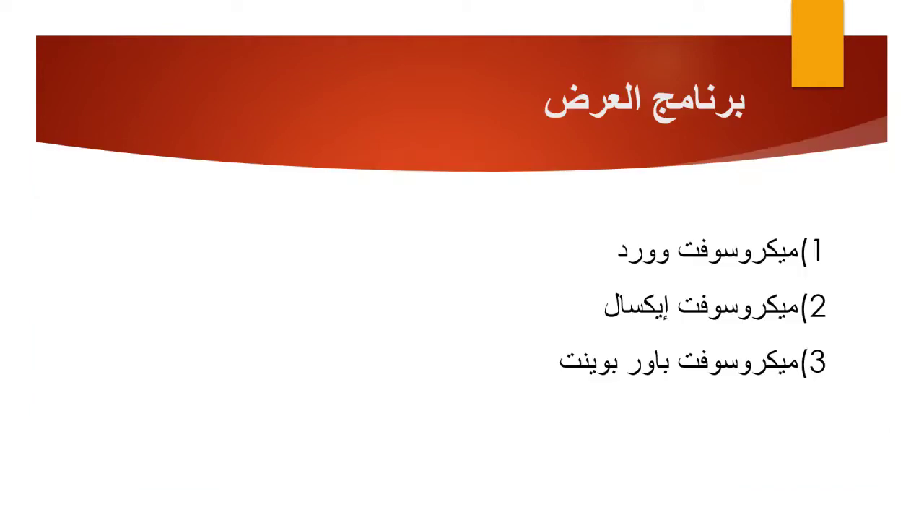
key("Right")
key("Right")
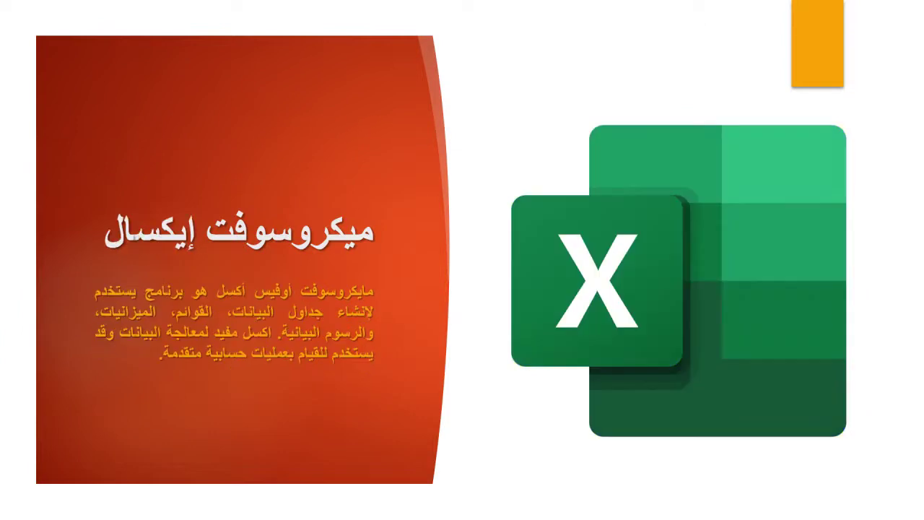
key("Right")
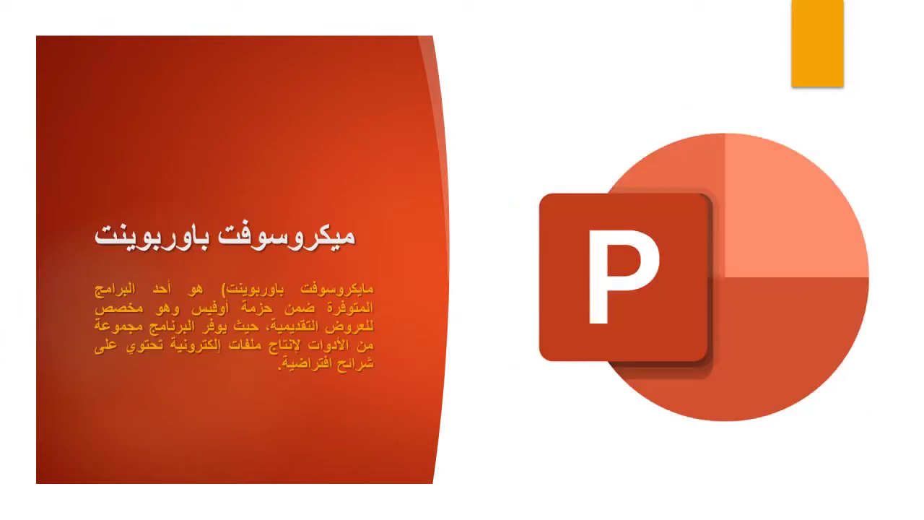
key("Right")
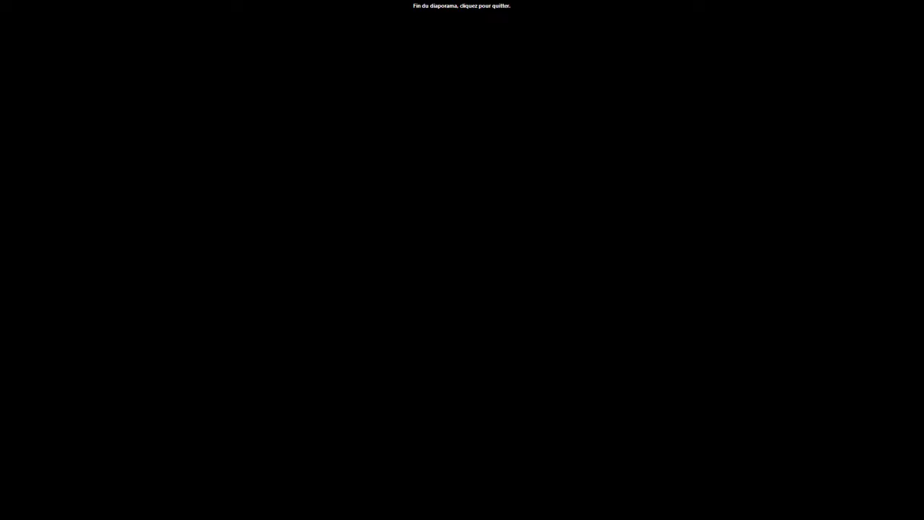
key("e")
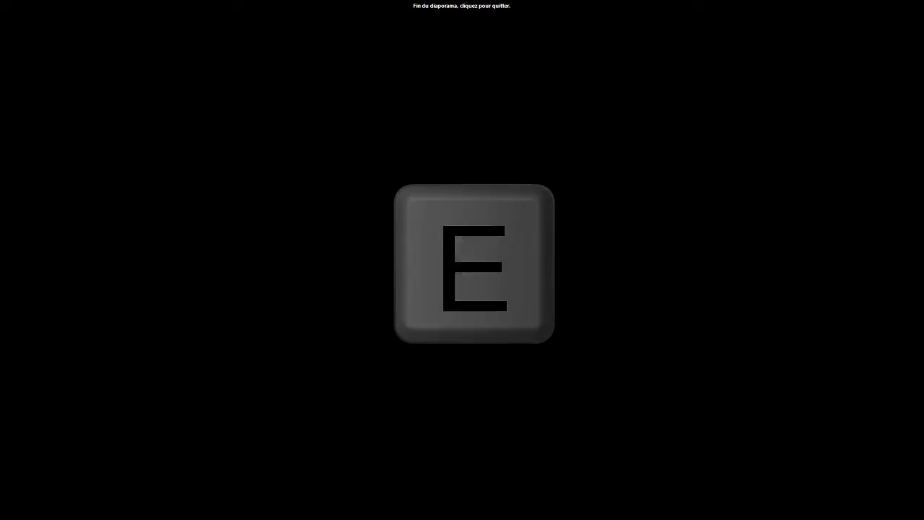
left_click(527, 144)
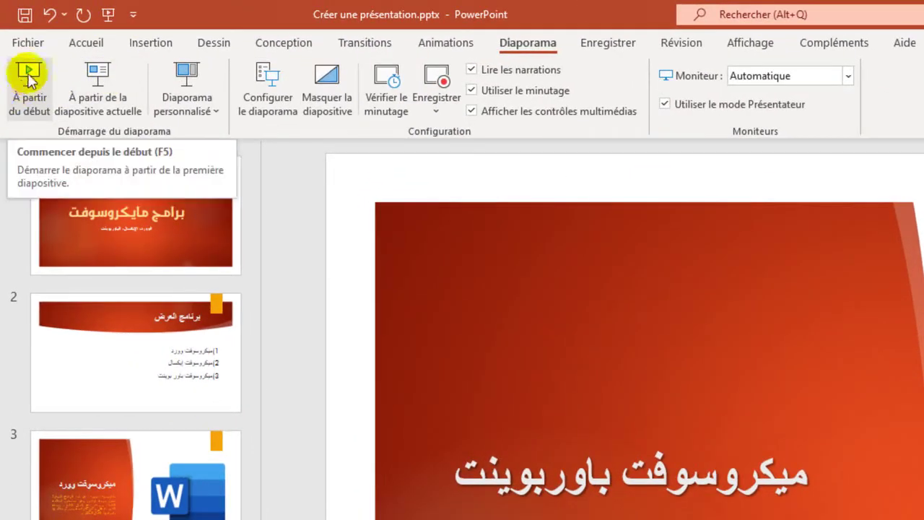
left_click(30, 110)
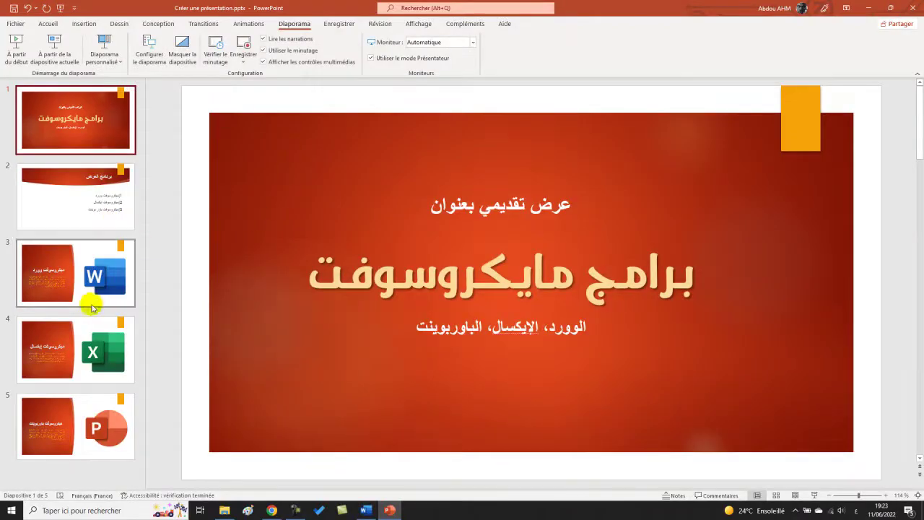
left_click(83, 348)
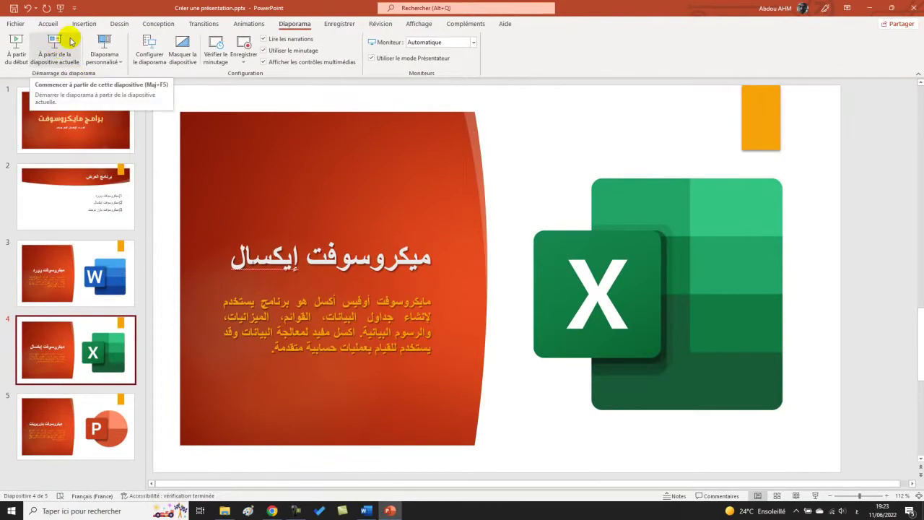
left_click(70, 41)
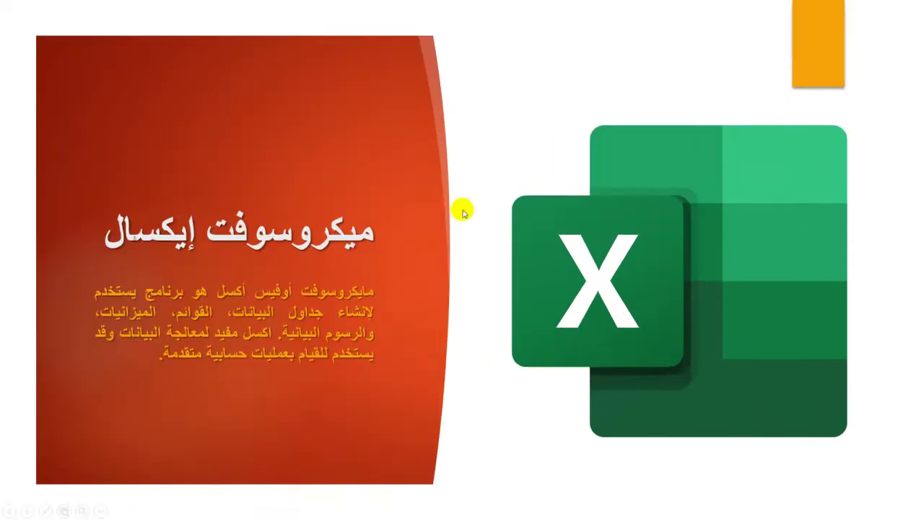
left_click(186, 176)
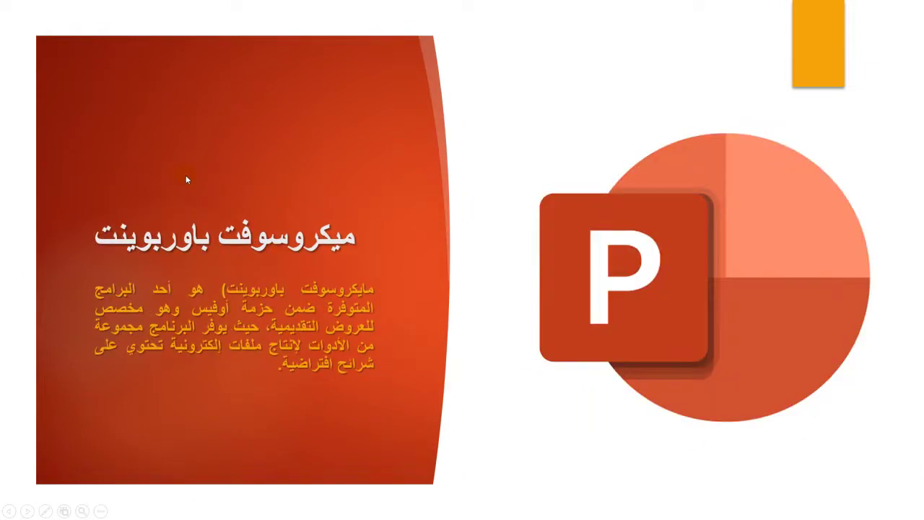
key("Left")
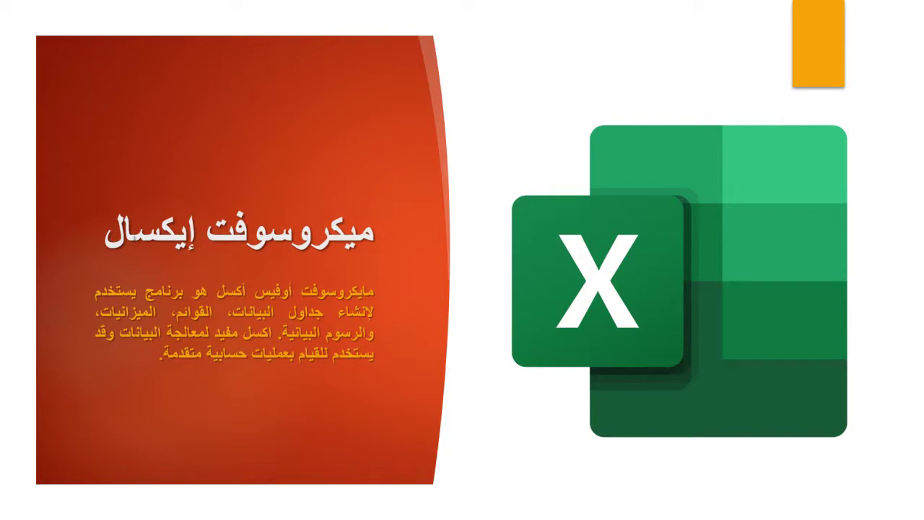
key("Right")
key("Left")
key("Left")
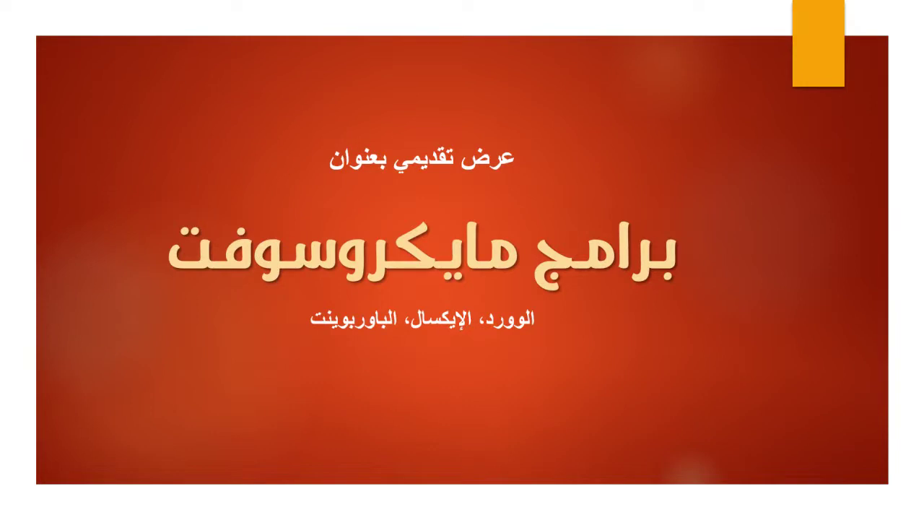
key("Right")
key("Right")
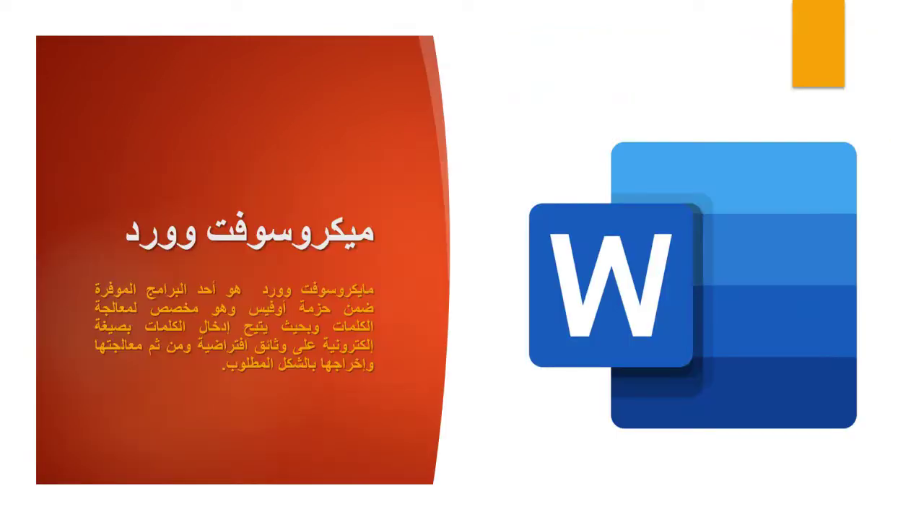
key("Escape")
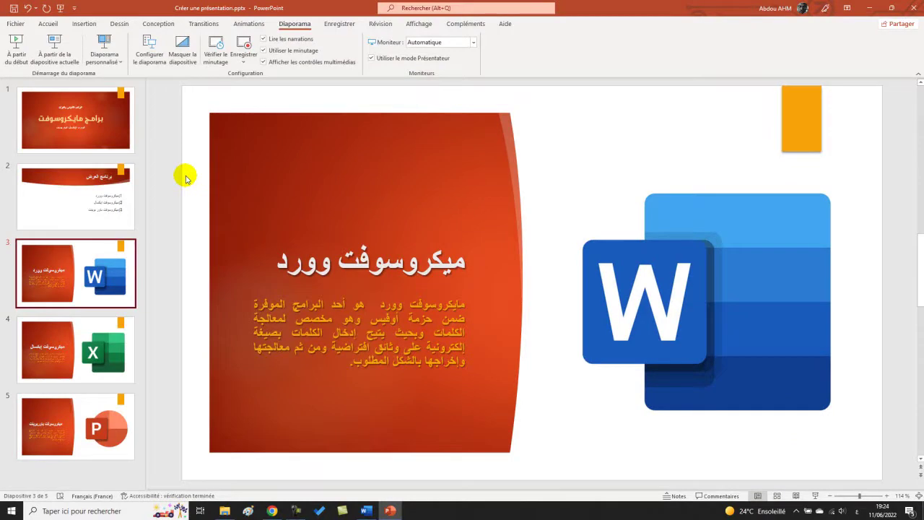
left_click(57, 120)
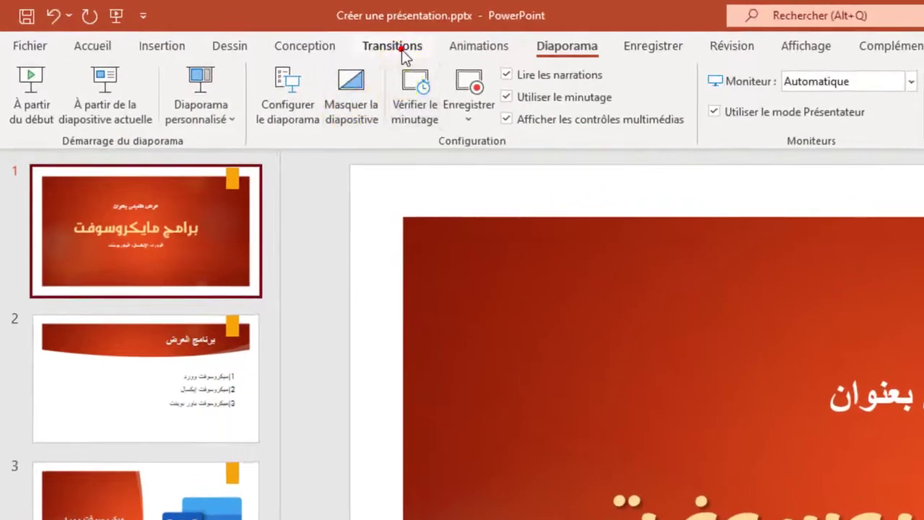
Step: Apply the Galerie transition to the title slide and then to all five slides with Appliquer partout
left_click(300, 36)
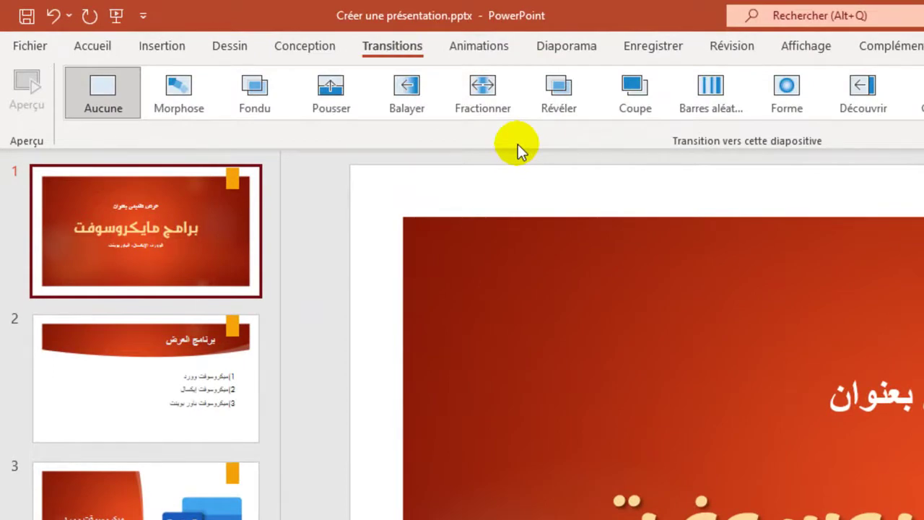
left_click(412, 52)
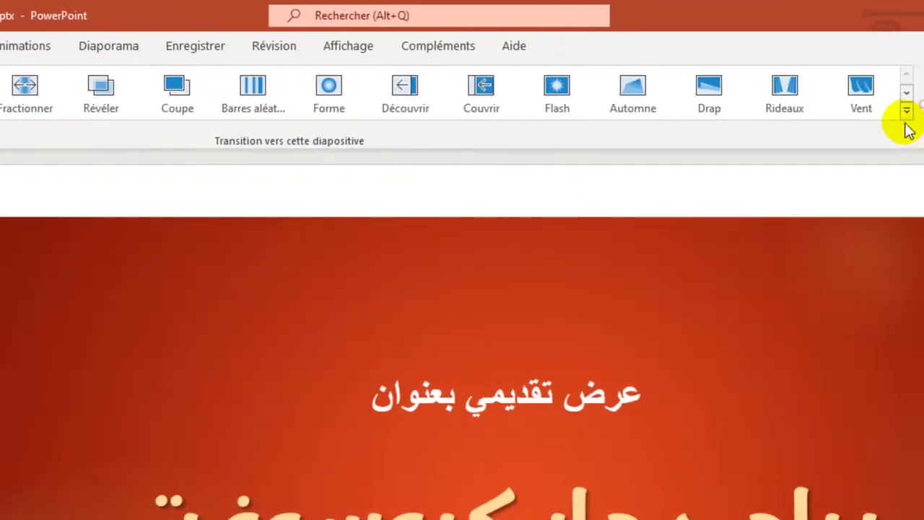
left_click(906, 112)
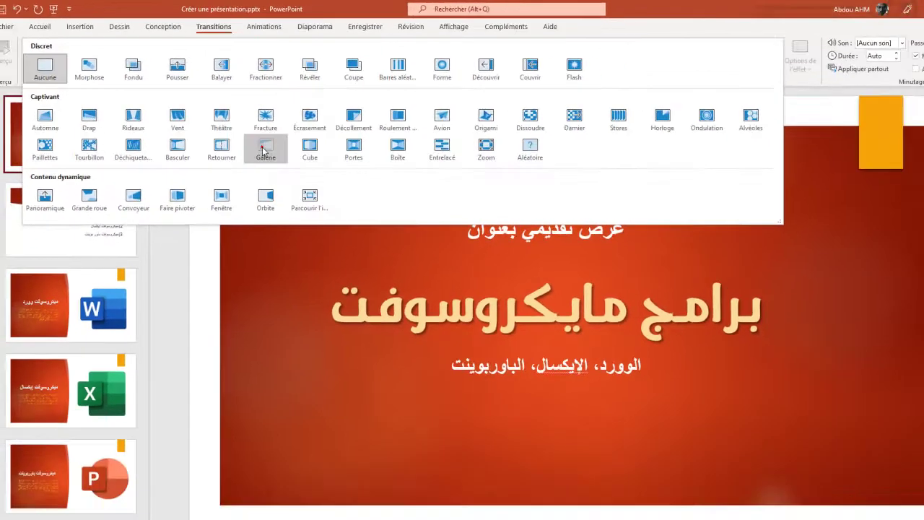
left_click(298, 182)
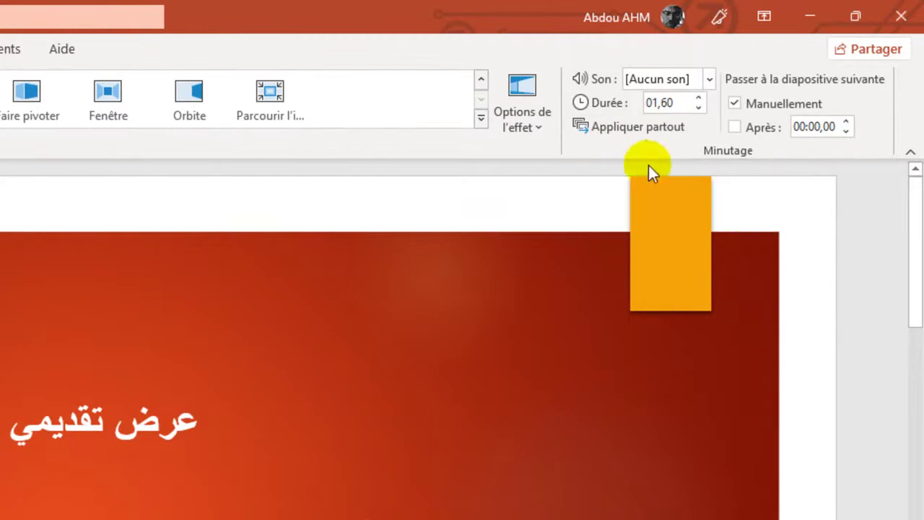
left_click(626, 128)
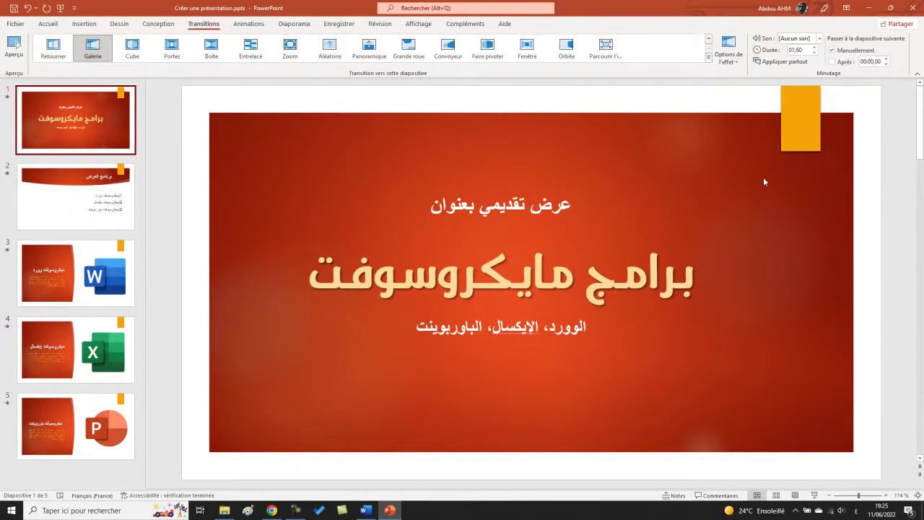
left_click(708, 56)
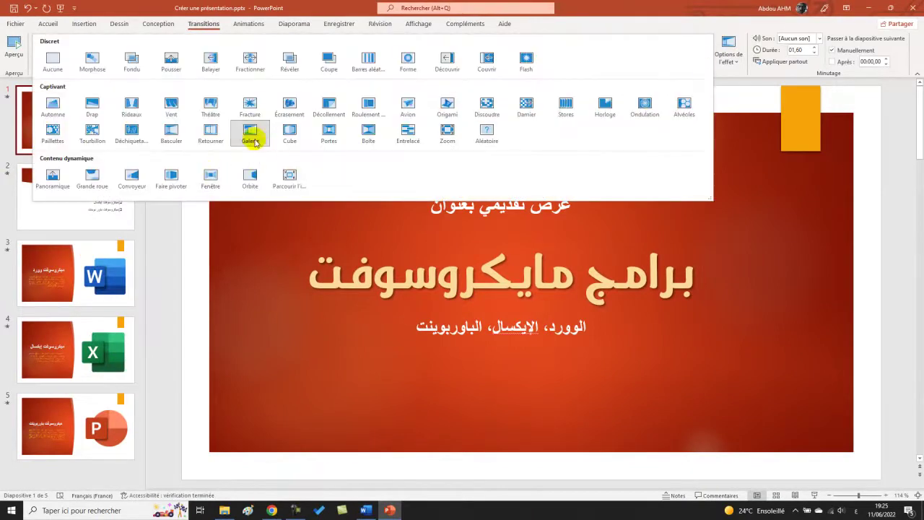
left_click(759, 72)
left_click(759, 68)
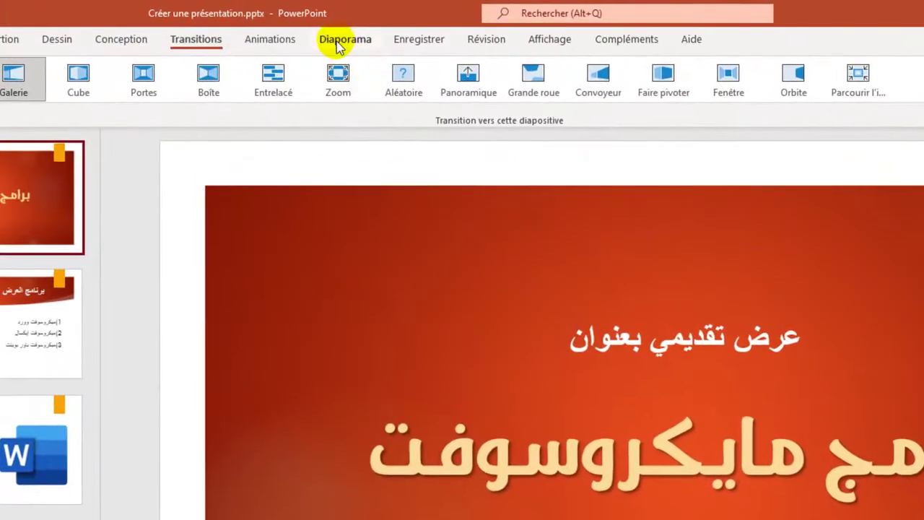
Step: Run the slideshow from slide 1 to the PowerPoint slide to preview Galerie, then end it with Esc
left_click(338, 44)
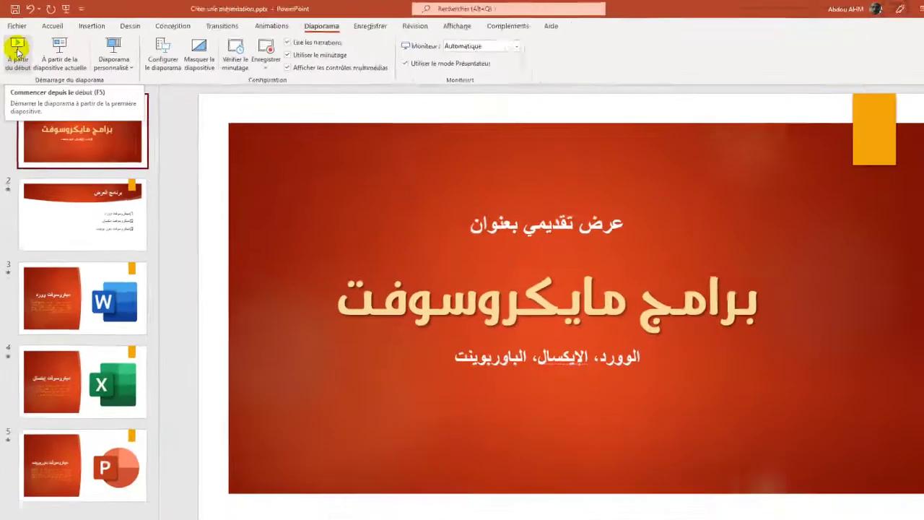
left_click(25, 69)
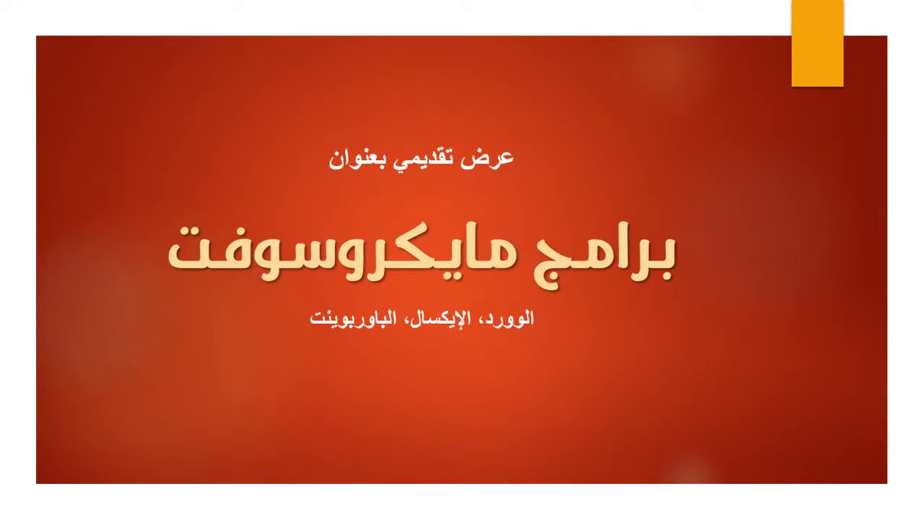
key("Right")
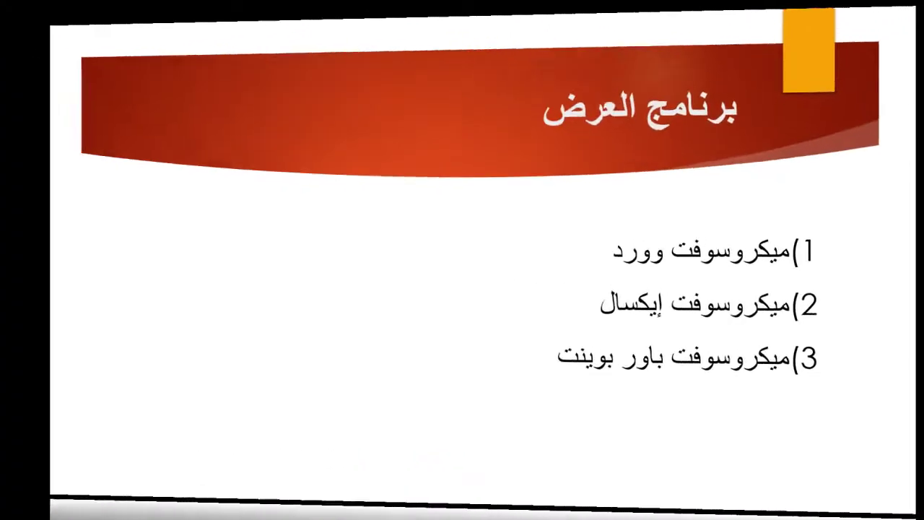
key("Right")
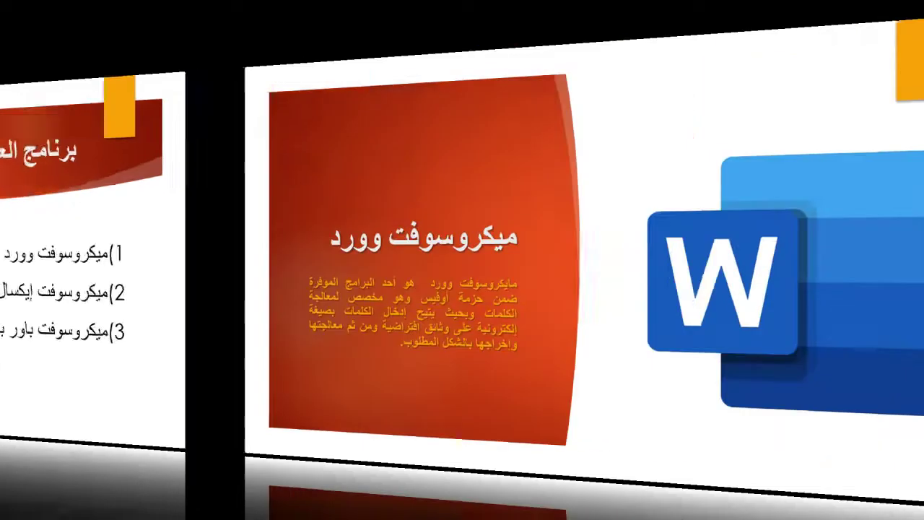
key("Right")
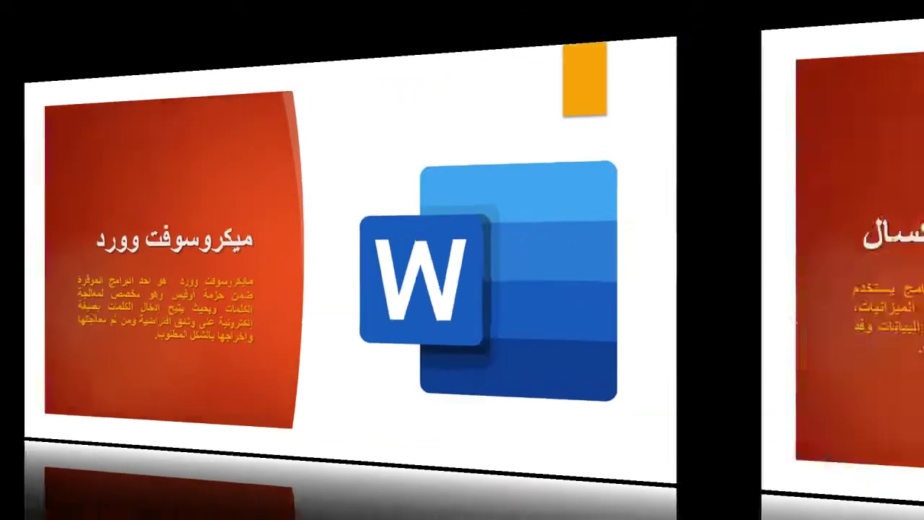
key("Right")
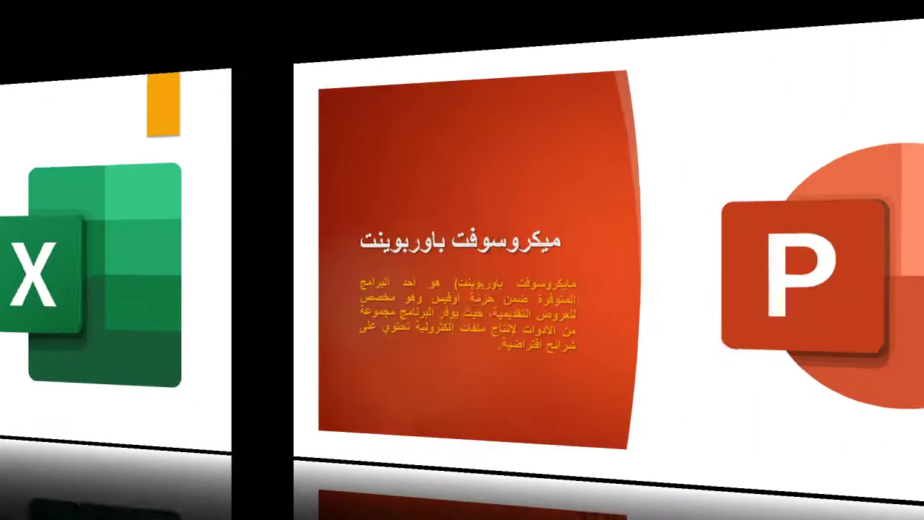
key("Escape")
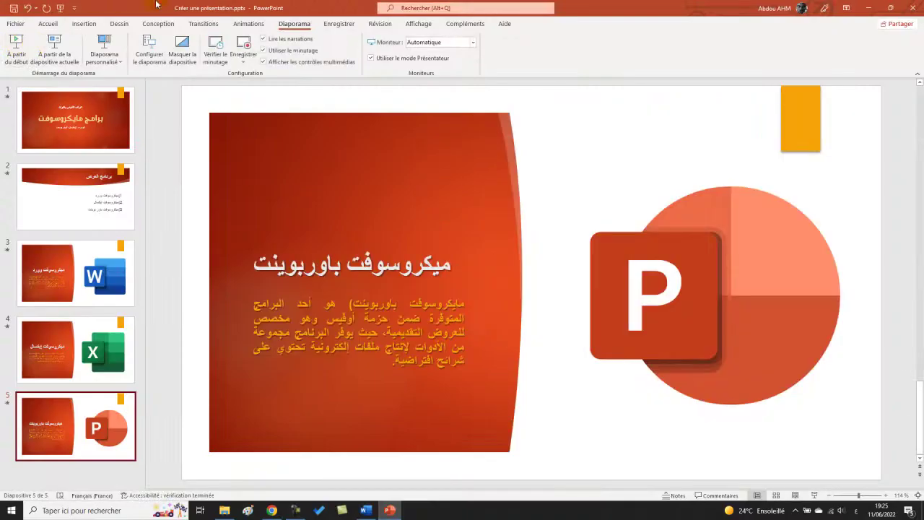
Step: Change the PowerPoint slide's transition from Galerie to Panoramique, under Contenu dynamique
left_click(216, 25)
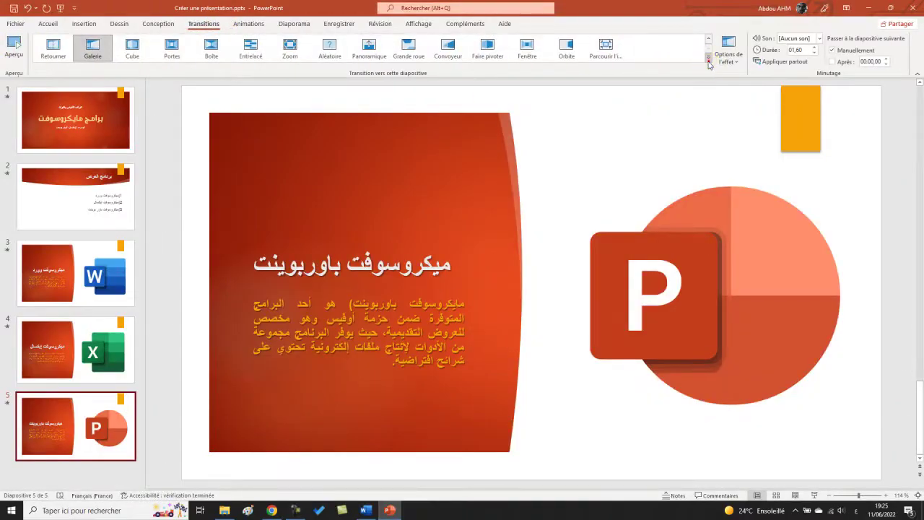
left_click(708, 56)
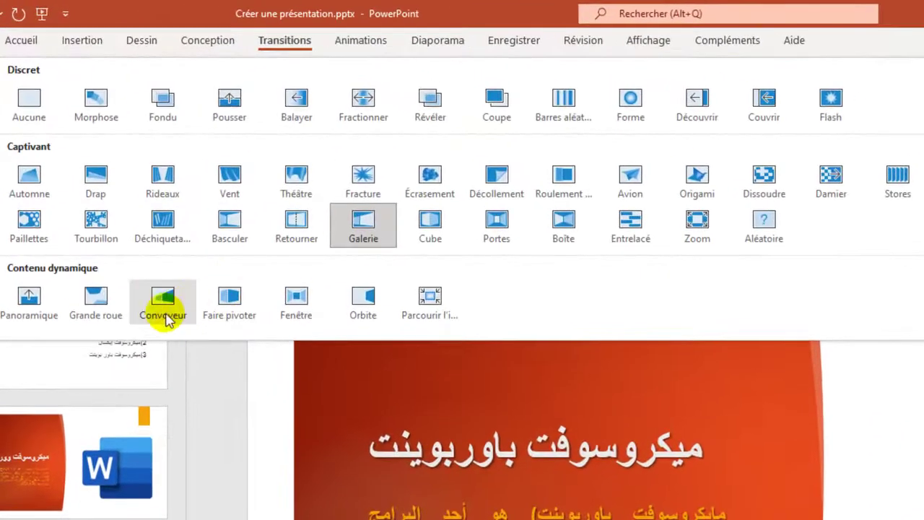
left_click(27, 301)
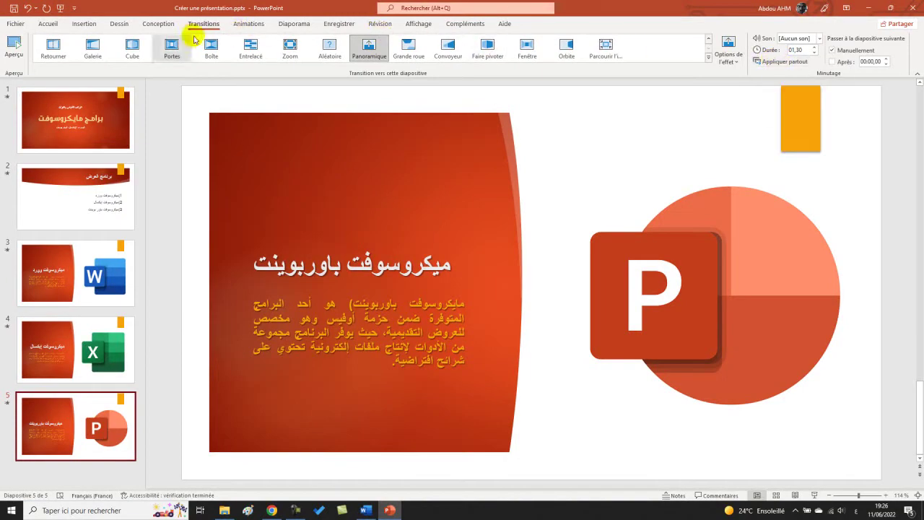
left_click(298, 26)
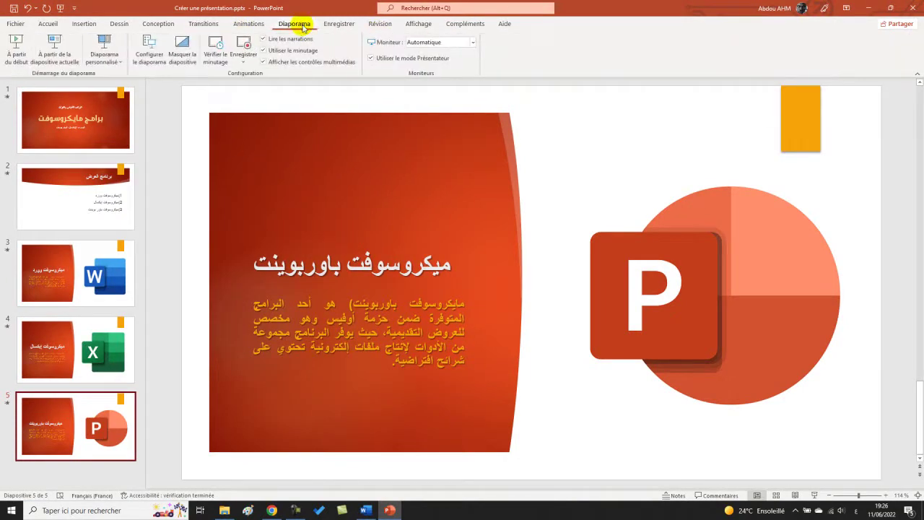
Step: Preview the slideshow from slide 1 through the PowerPoint slide, then end it with Esc
left_click(16, 45)
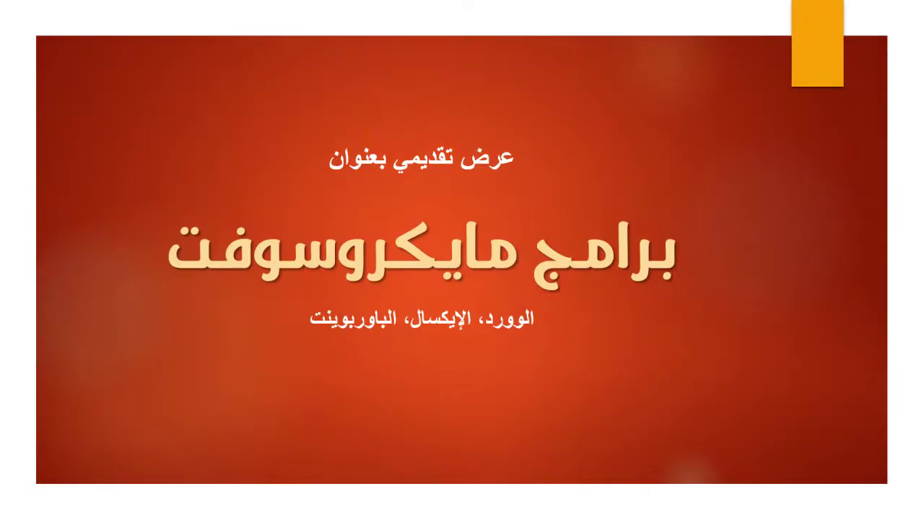
key("Right")
key("Right")
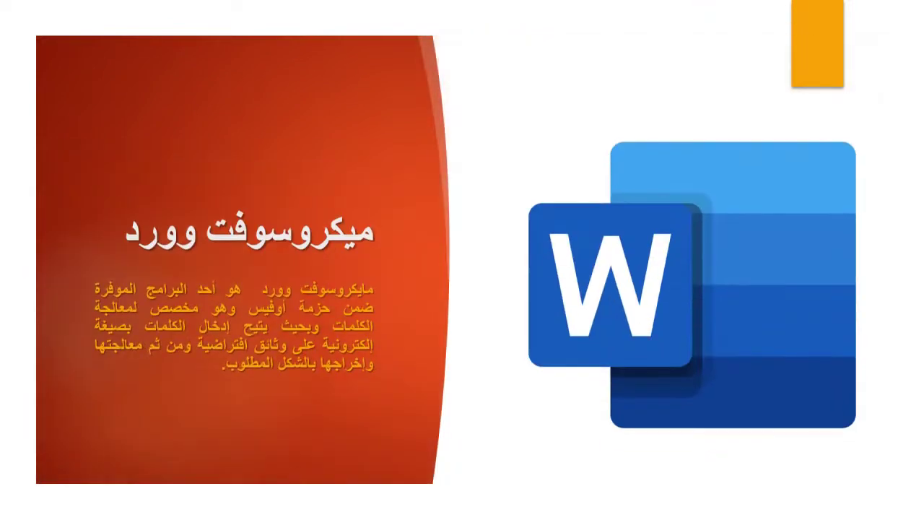
key("Right")
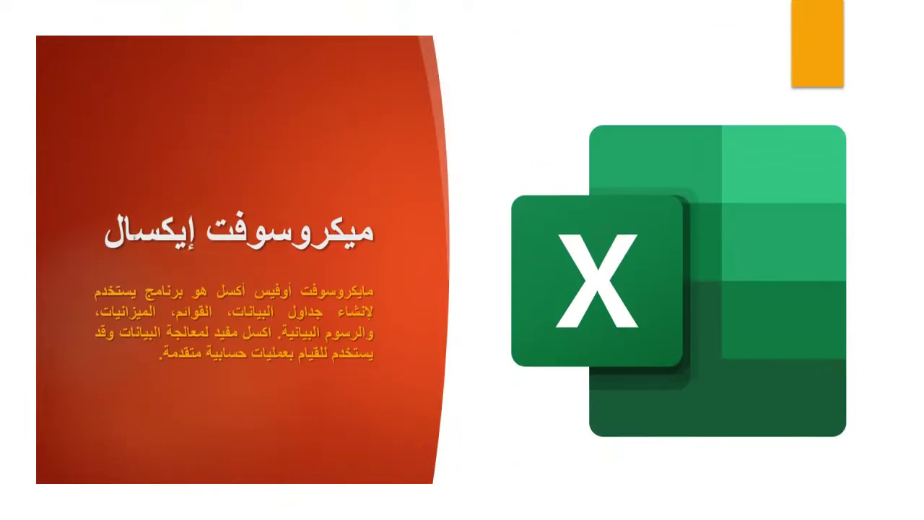
key("Right")
key("Escape")
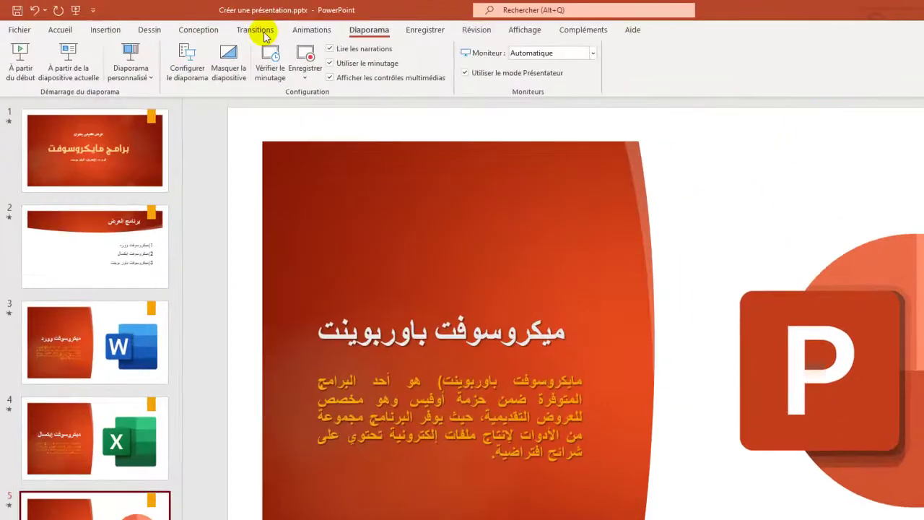
left_click(211, 26)
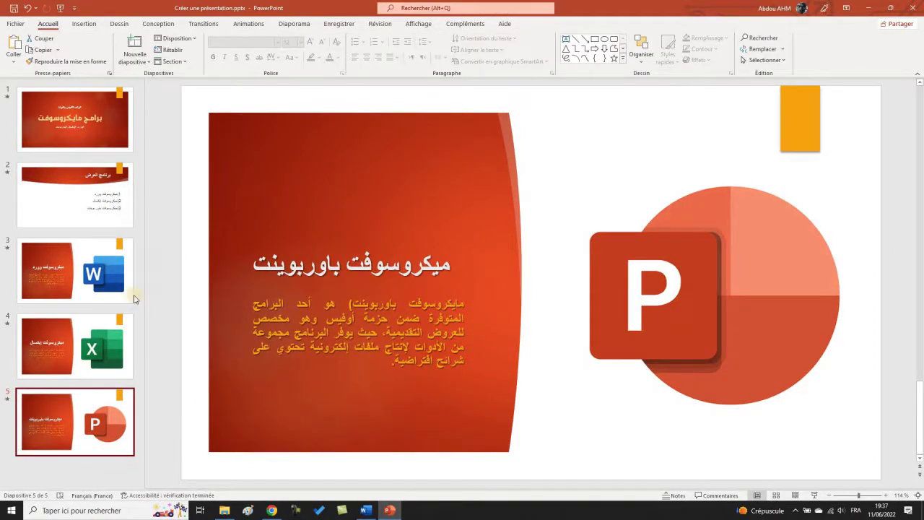
left_click(110, 273)
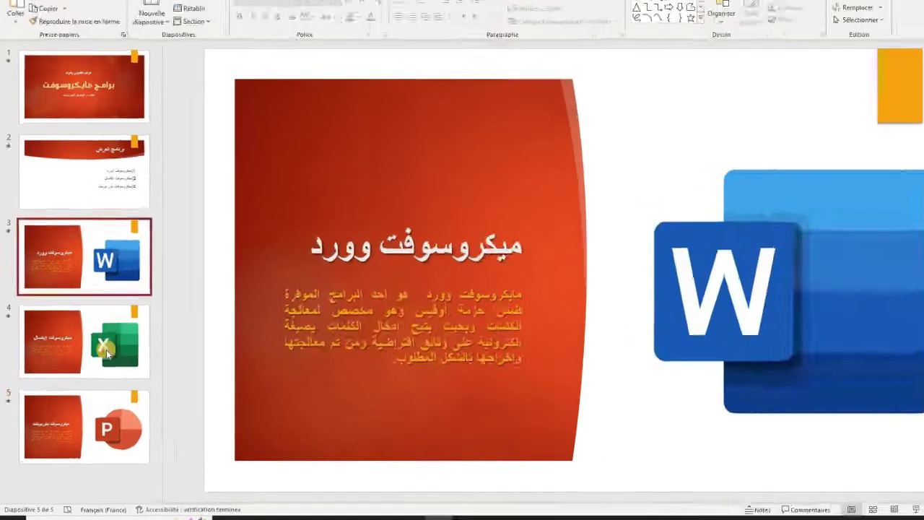
key("Down")
key("Down")
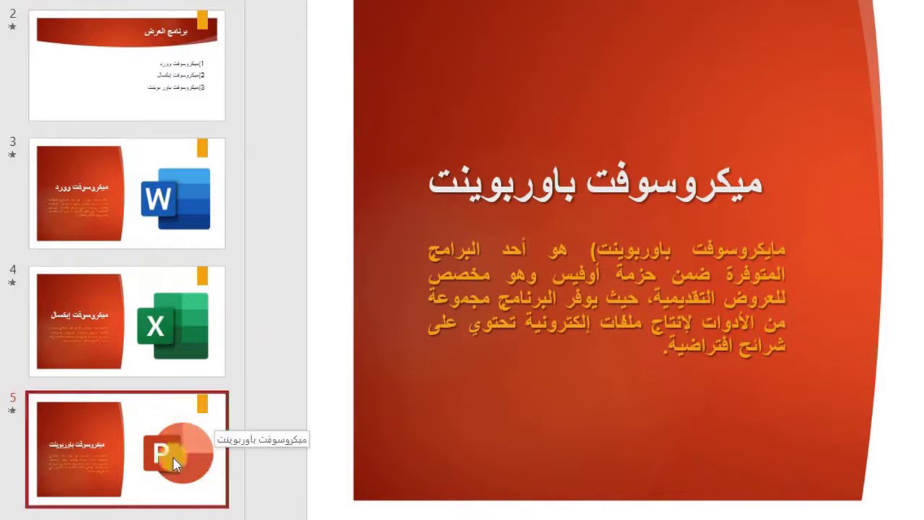
mouse_move(163, 445)
left_mouse_down()
mouse_move(142, 452)
mouse_move(144, 177)
left_mouse_up()
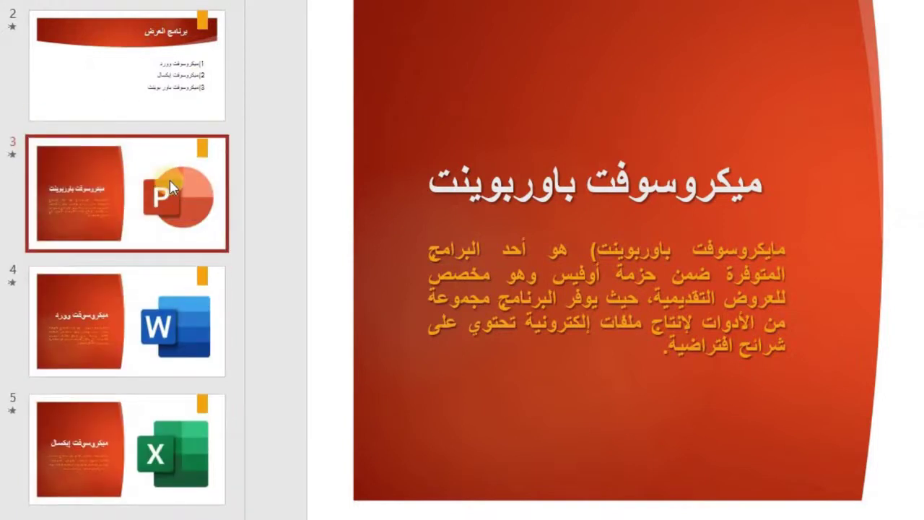
left_click(177, 6)
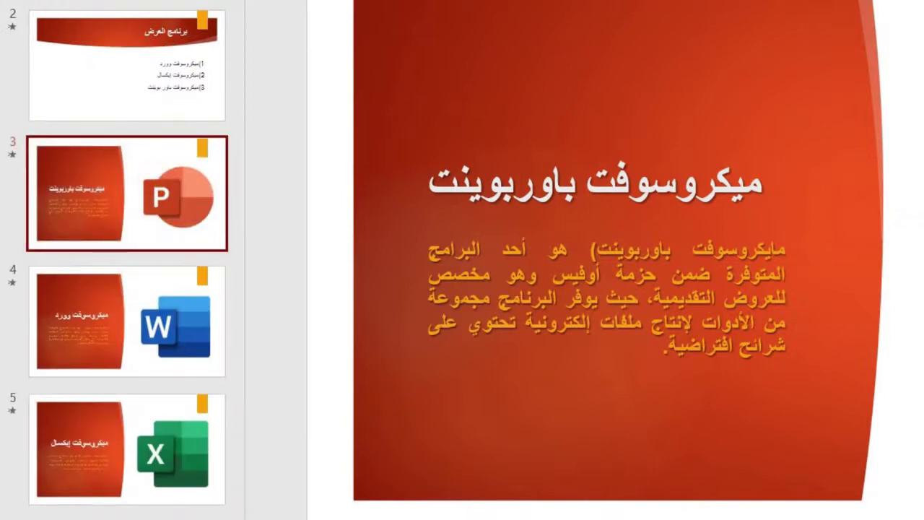
key("Down")
key("Down")
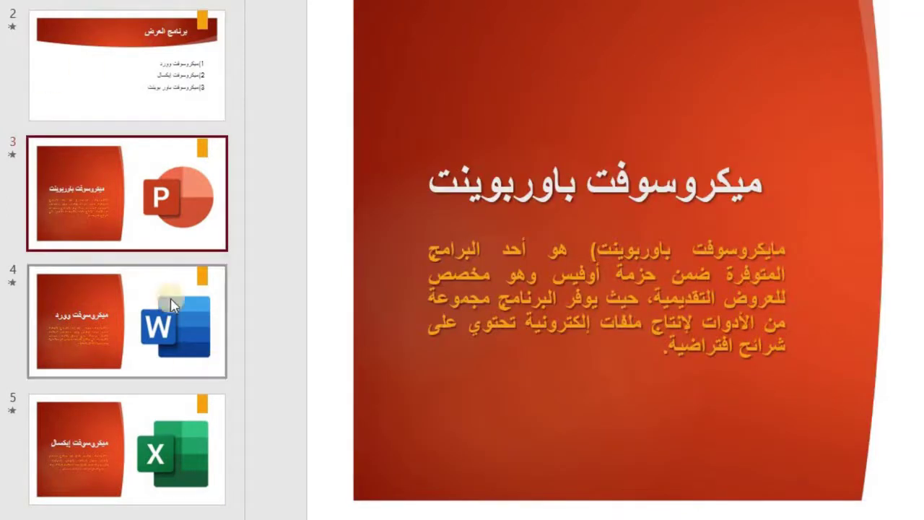
left_click_drag(172, 179, 148, 455)
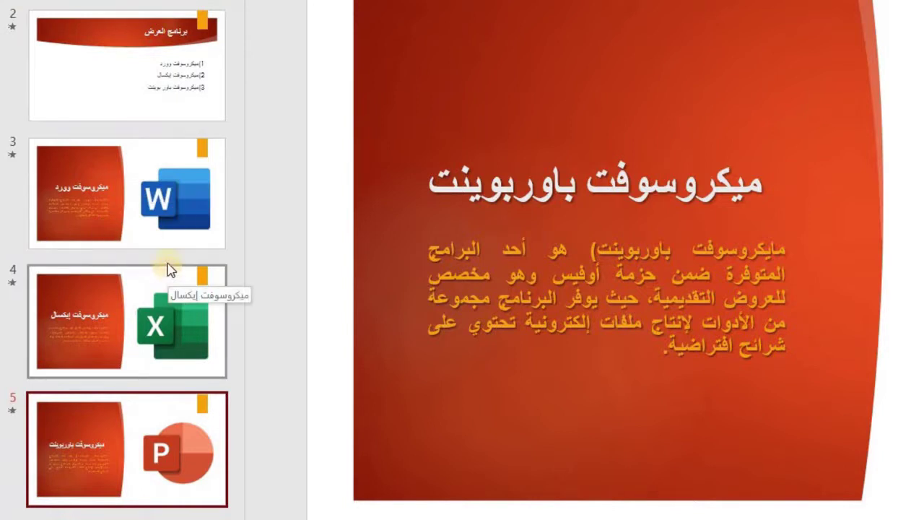
left_click(124, 211)
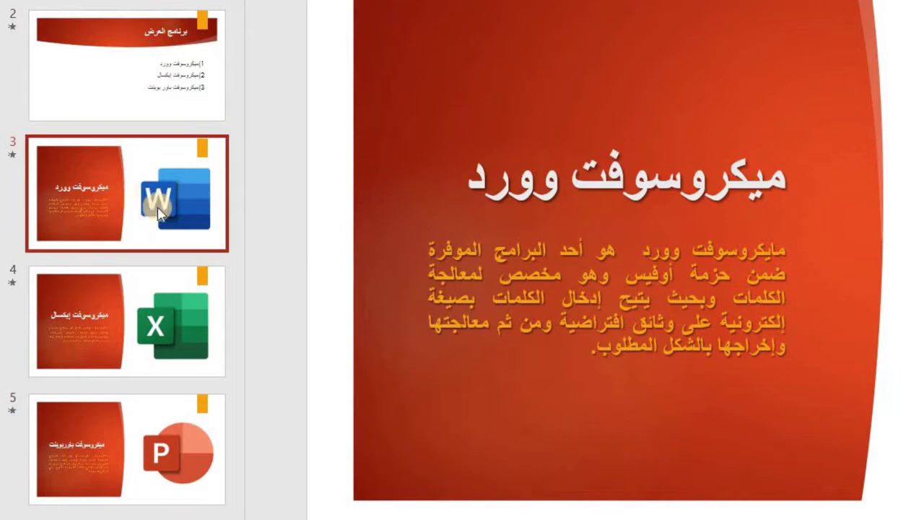
Step: Duplicate the Microsoft Word slide and compare the copy with the original and the Excel slide
right_click(97, 175)
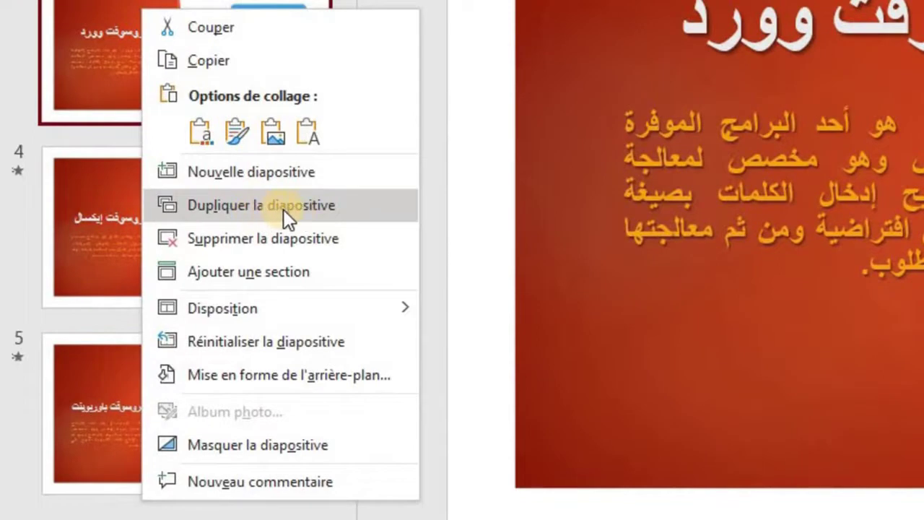
left_click(288, 211)
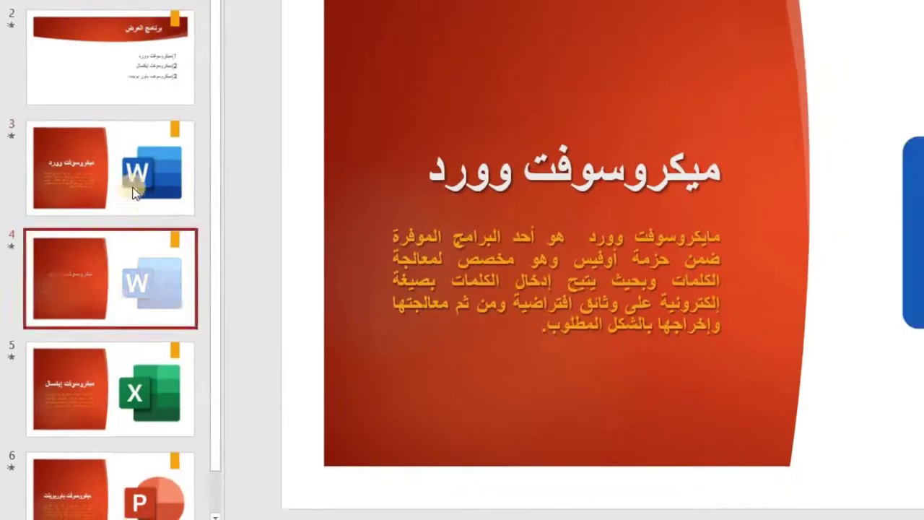
left_click(133, 192)
left_click(122, 289)
left_click(130, 389)
left_click(135, 191)
left_click(134, 281)
left_click(112, 364)
Step: Delete the duplicate Word slide, leaving five slides with Excel as slide 4
scroll(126, 303, "down", 1)
left_click(139, 248)
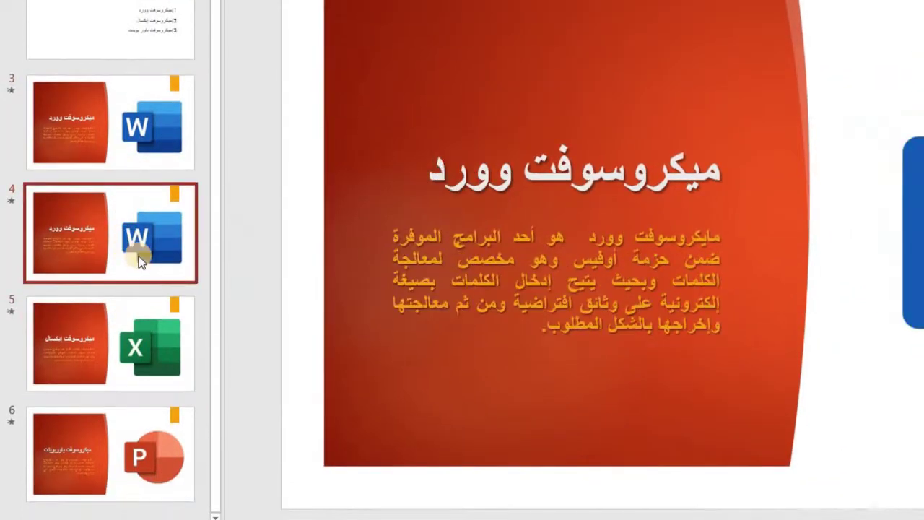
right_click(74, 222)
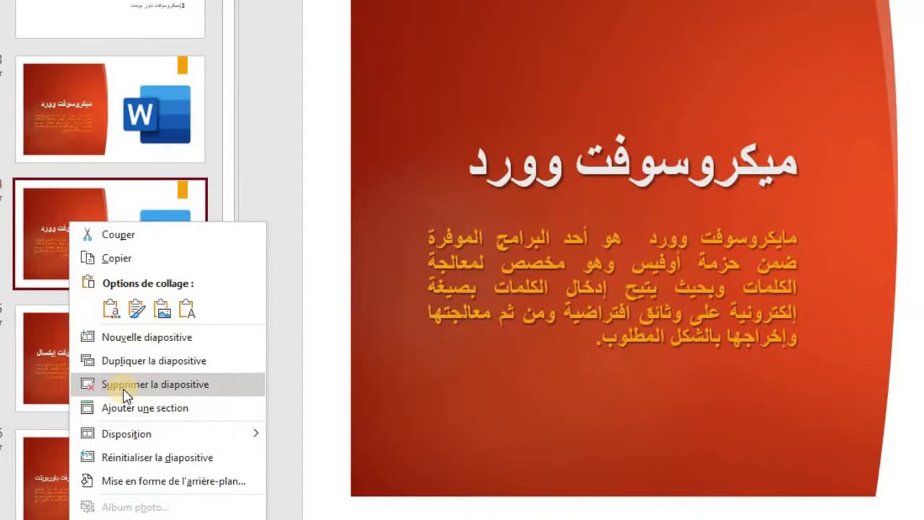
key("Escape")
key("Delete")
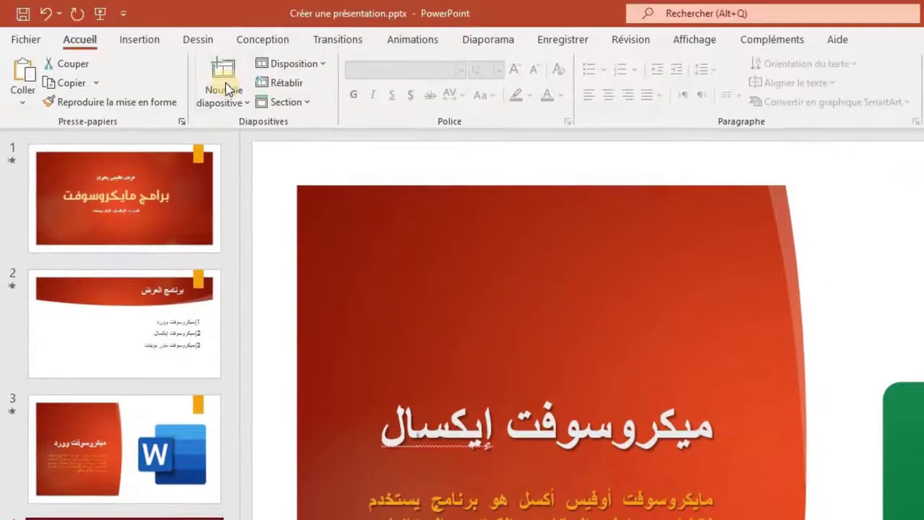
Step: Add a new blank slide and move it between the Word and Excel slides
left_click(238, 103)
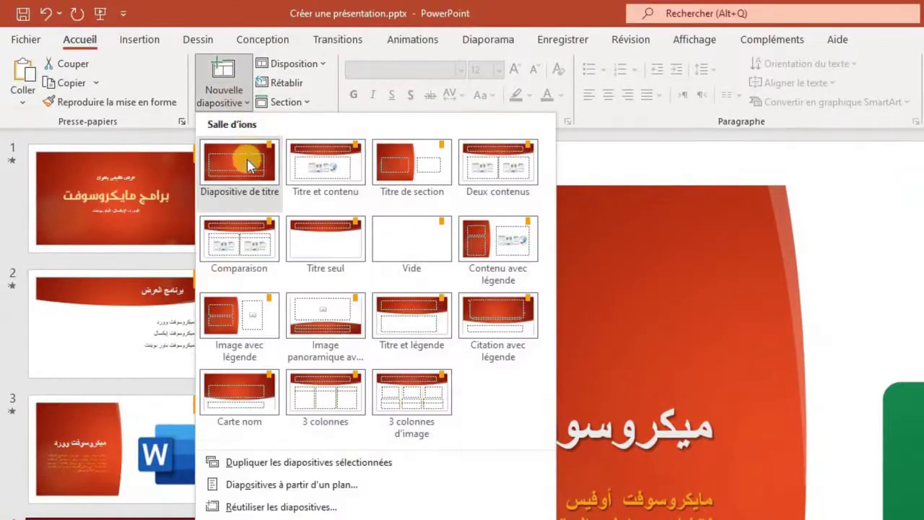
left_click(422, 246)
mouse_move(108, 489)
left_mouse_down()
mouse_move(86, 270)
mouse_move(70, 337)
left_mouse_up()
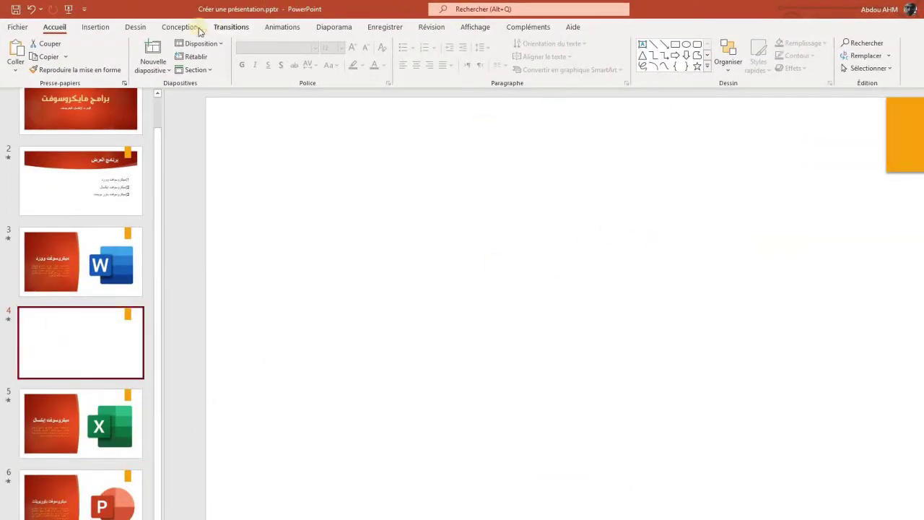
Step: Draw a text box across the middle of the blank slide and type صفحة بيضاء
left_click(95, 27)
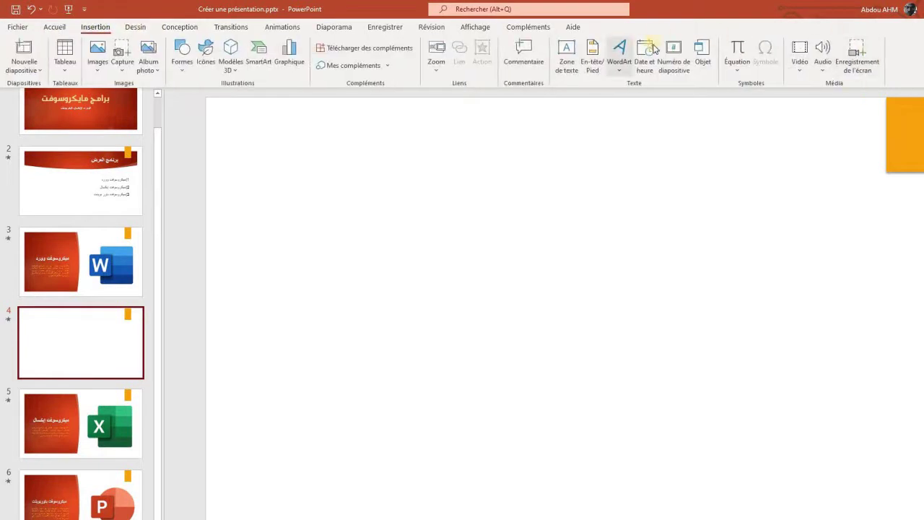
left_click(567, 57)
left_click_drag(336, 224, 868, 373)
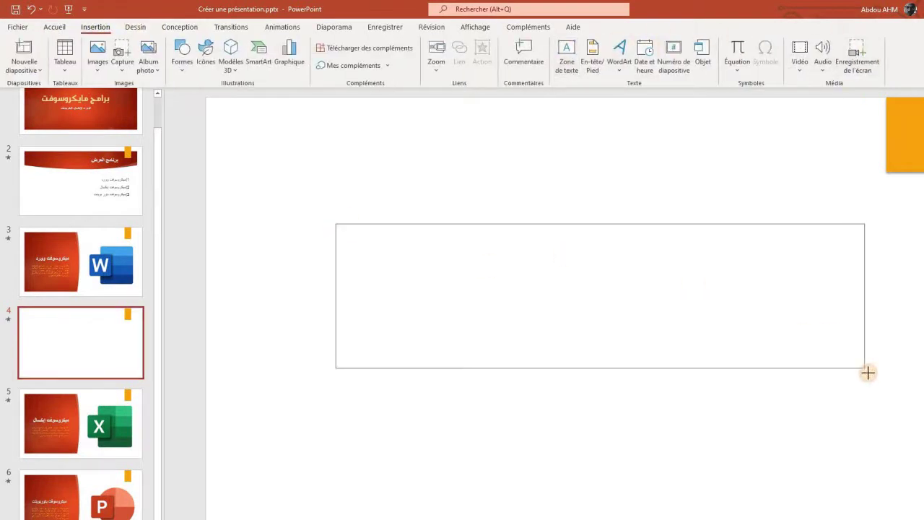
type("صفحة")
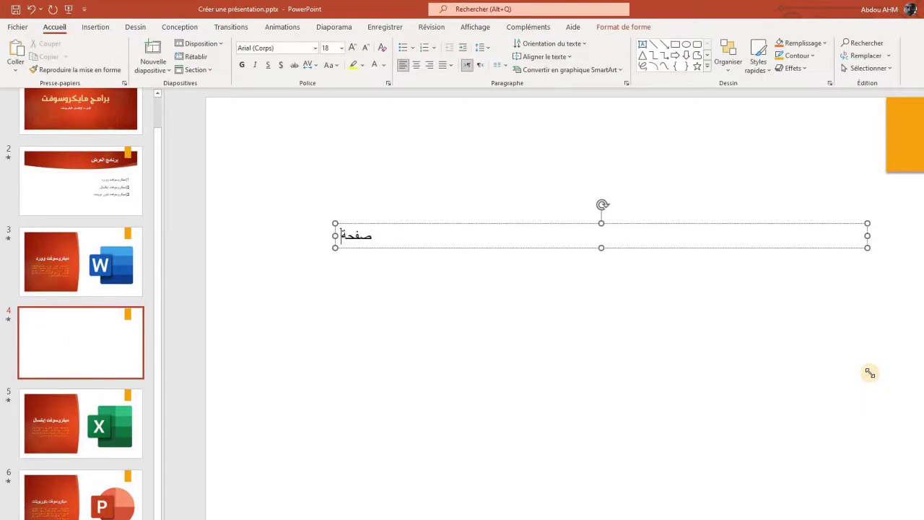
type(" بيضاء")
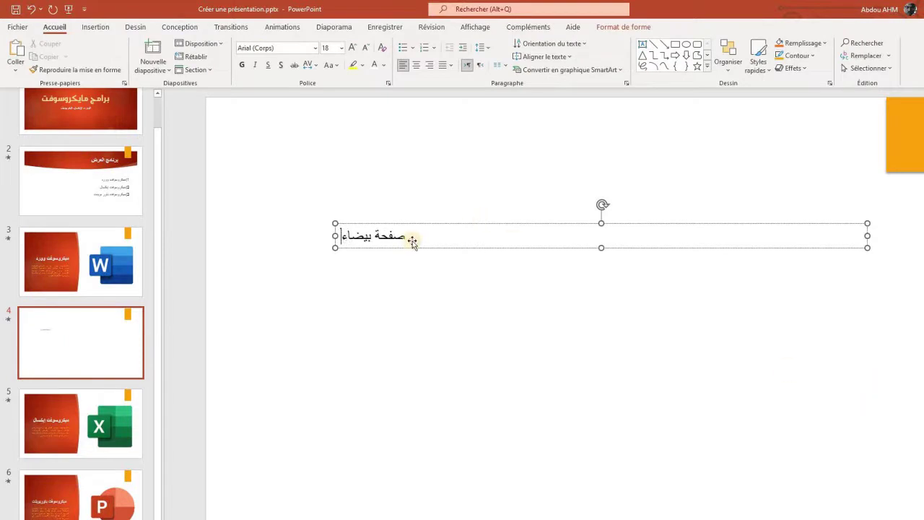
Step: Set the صفحة بيضاء text to 44 pt and centre it, then check the neighbouring slides
left_click_drag(409, 240, 285, 107)
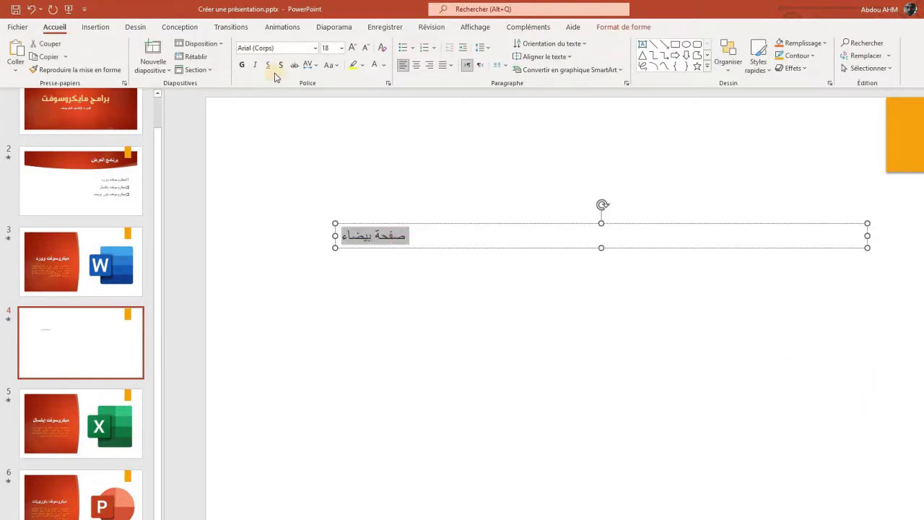
left_click(352, 47)
left_click(352, 48)
left_click(352, 48)
left_click(352, 48)
left_click(352, 48)
left_click(353, 48)
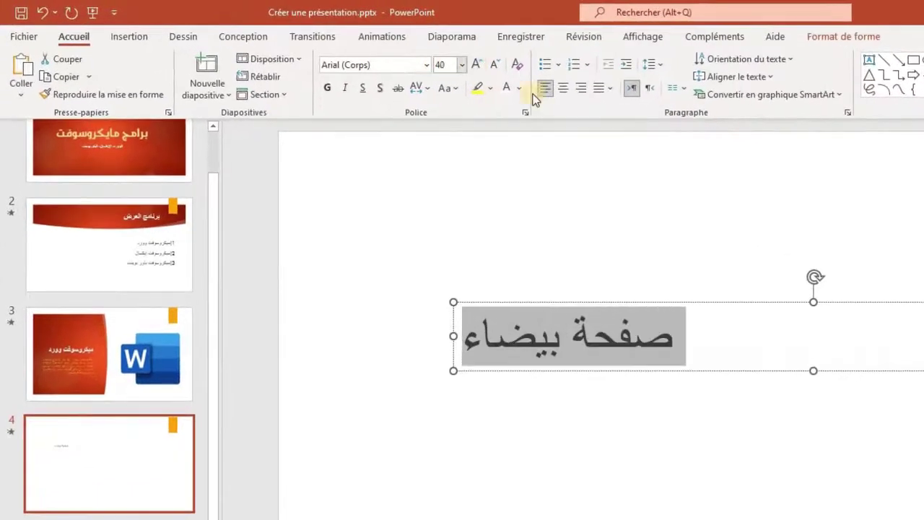
left_click(569, 89)
key("Escape")
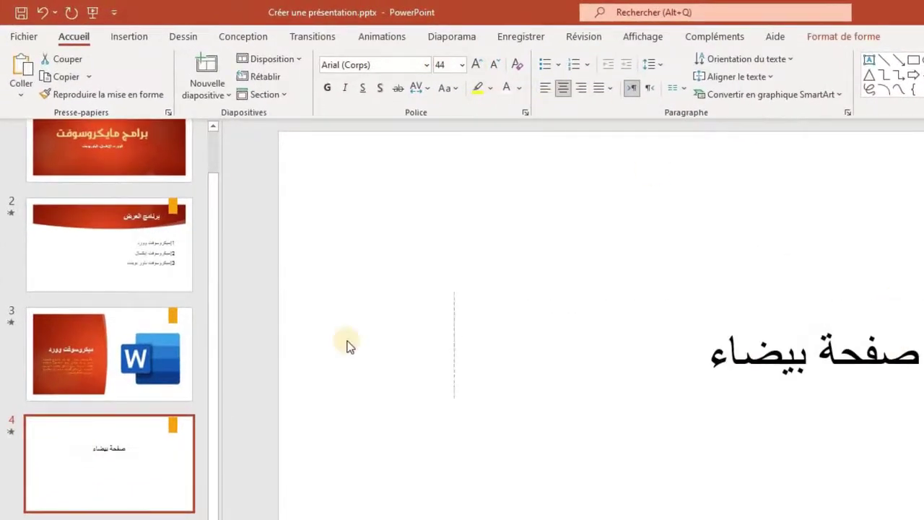
left_click(151, 348)
key("Down")
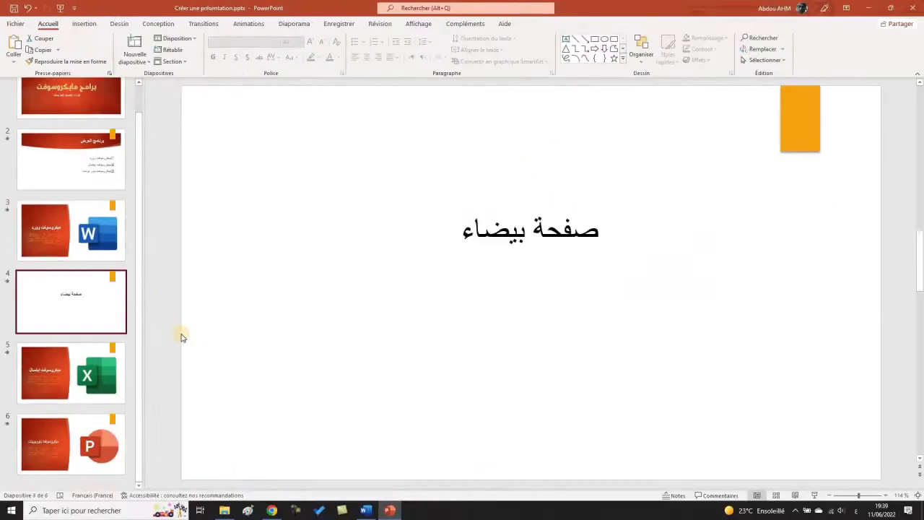
key("Up")
key("Down")
key("Down")
key("Up")
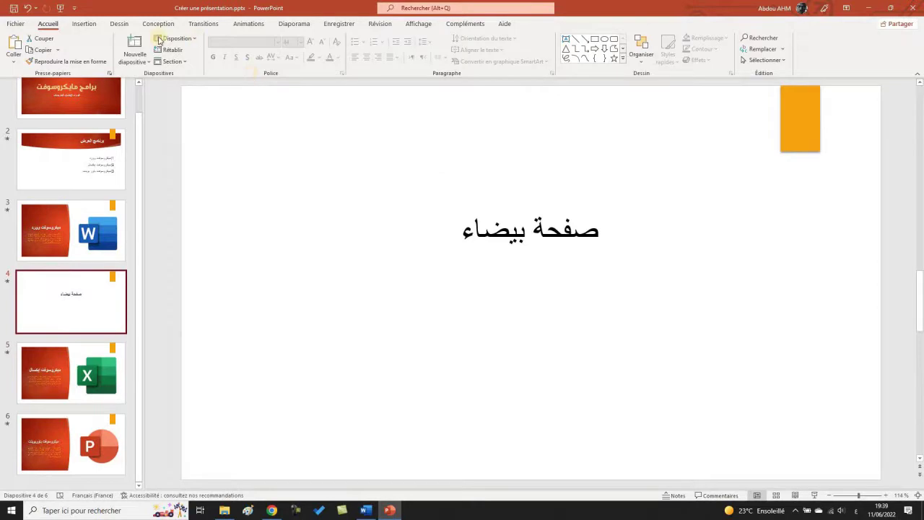
left_click(294, 25)
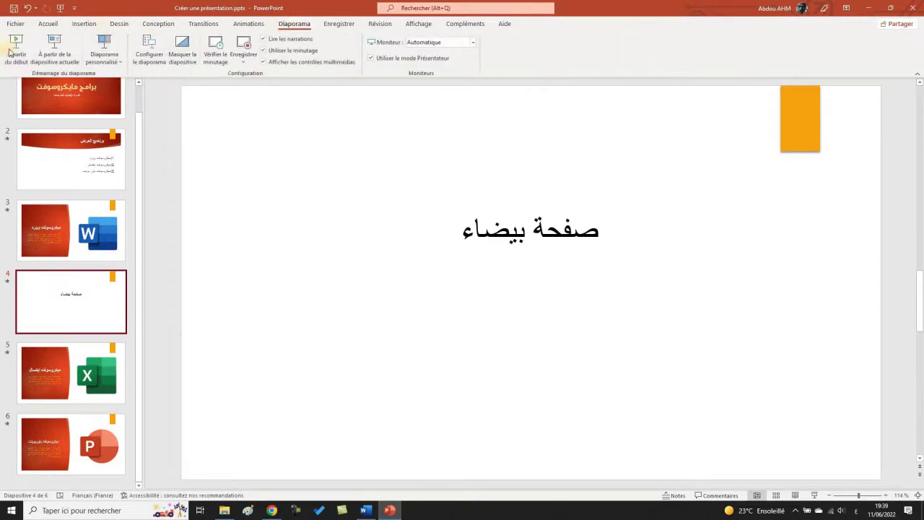
left_click(13, 45)
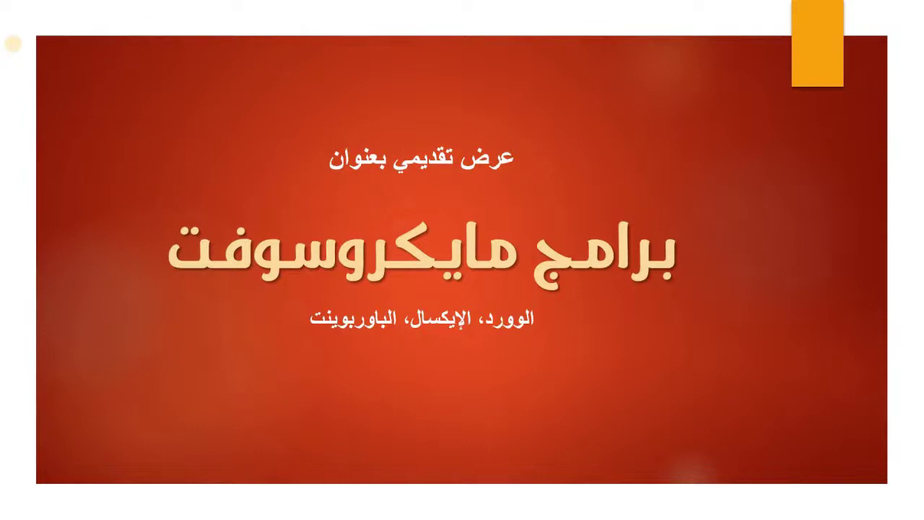
left_click(13, 44)
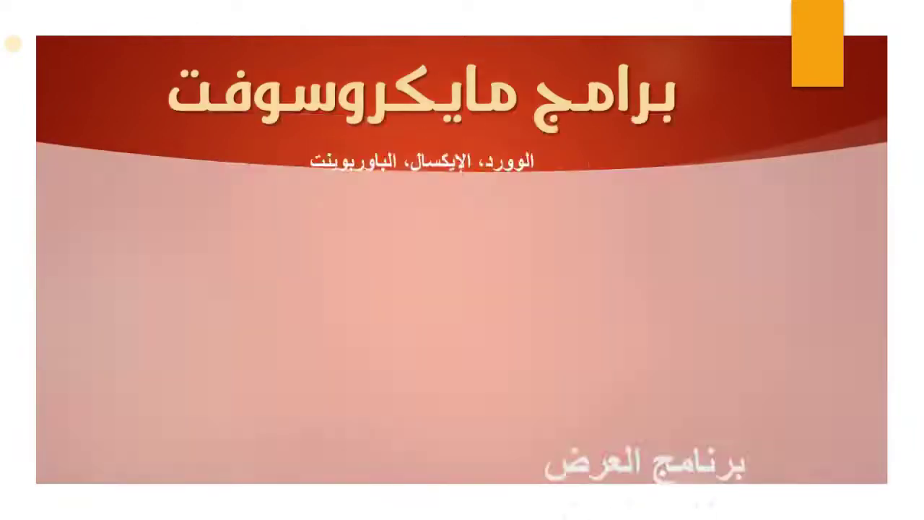
left_click(13, 44)
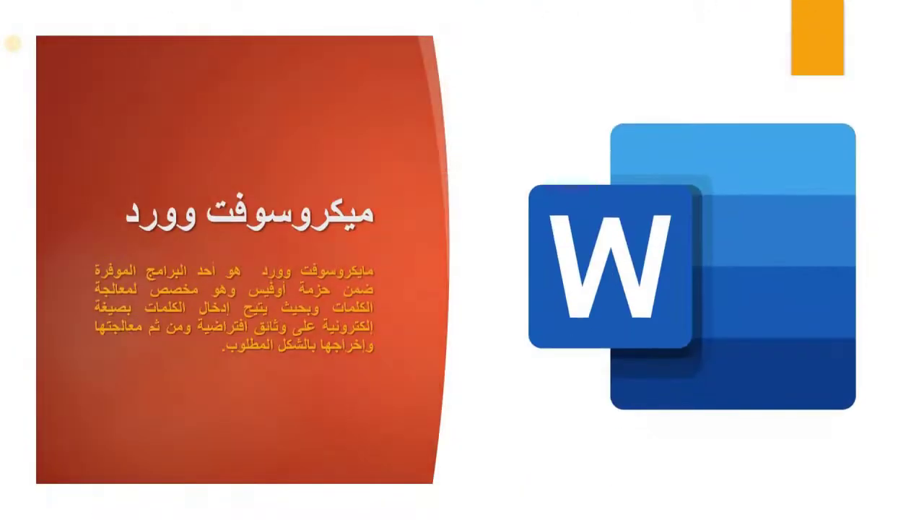
left_click(13, 44)
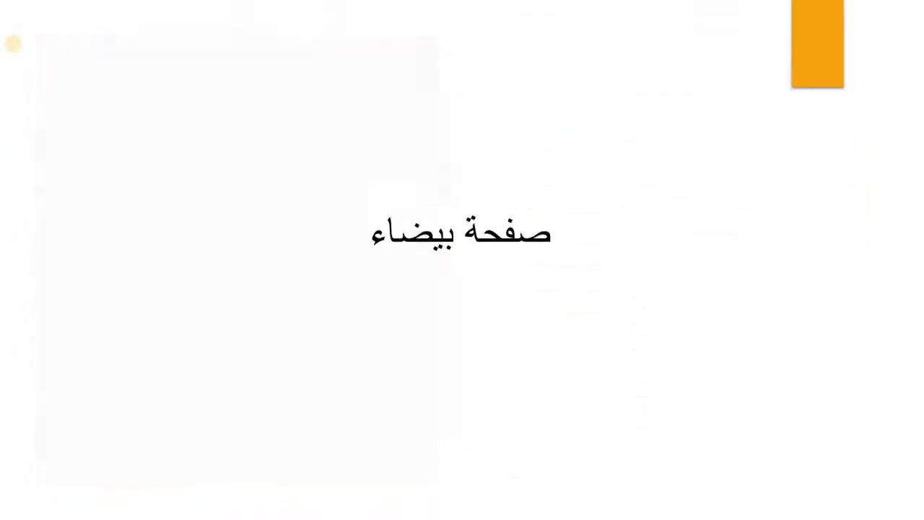
left_click(13, 44)
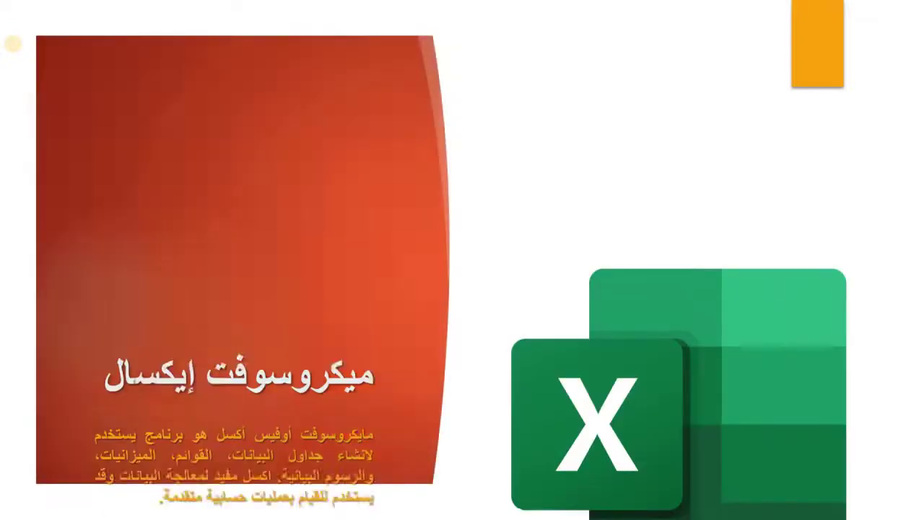
key("Escape")
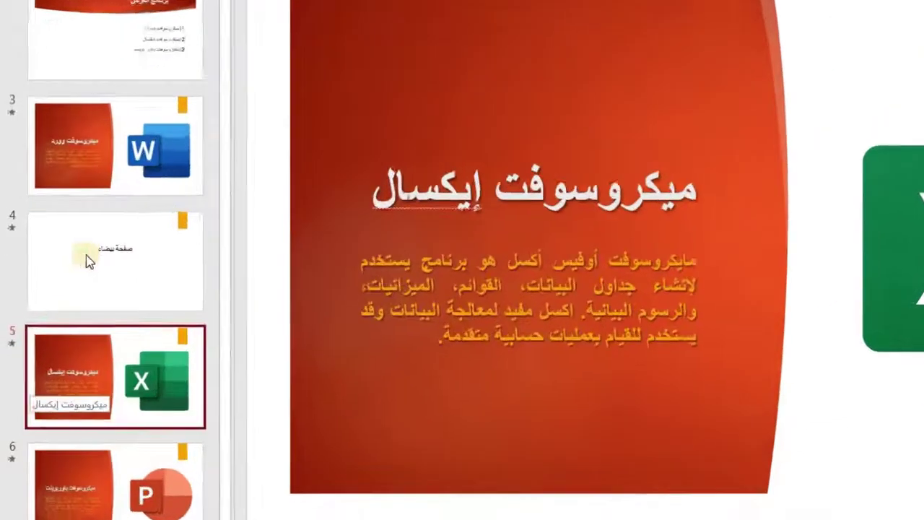
left_click(55, 294)
Step: Apply Masquer la diapositive to slide 4, then play the slideshow from the start to confirm it is skipped
right_click(106, 226)
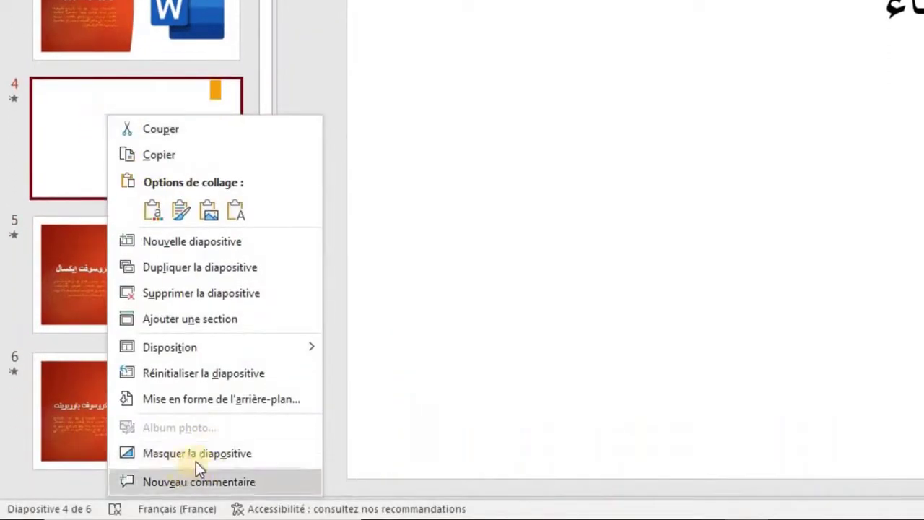
left_click(233, 456)
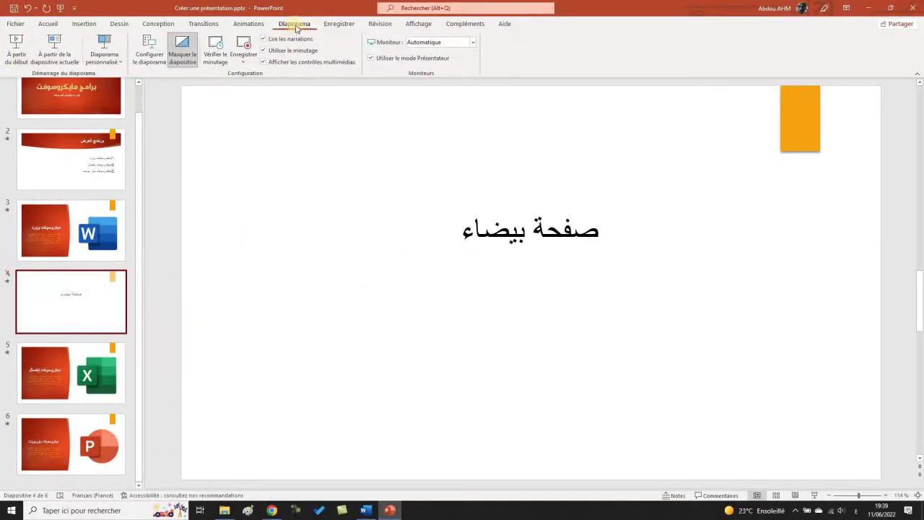
left_click(16, 46)
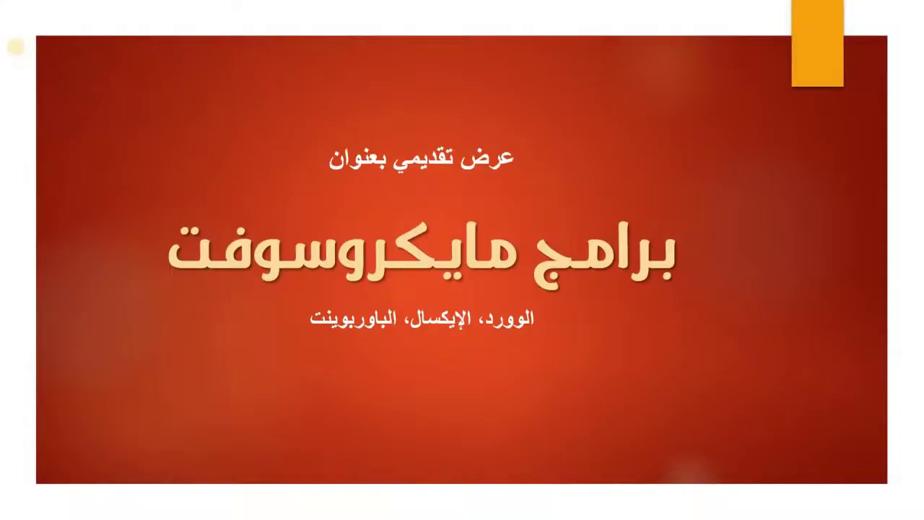
left_click(16, 47)
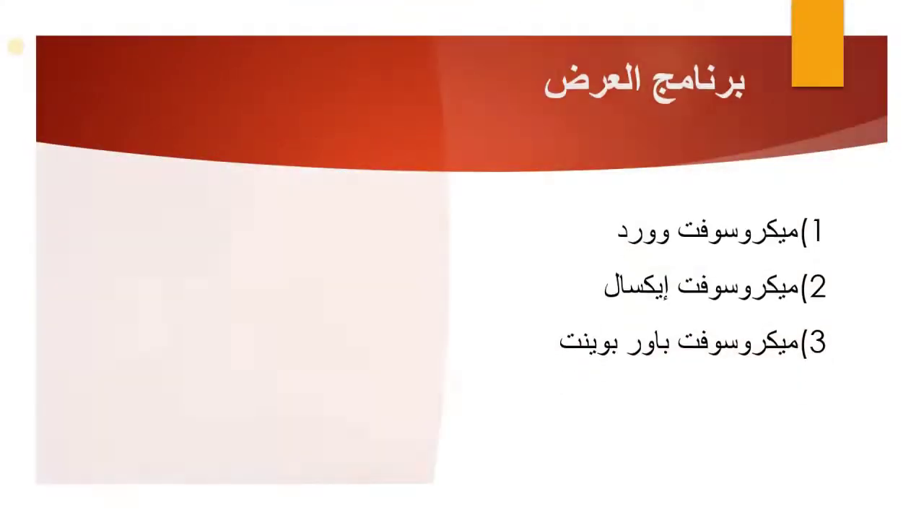
left_click(16, 46)
left_click(16, 46)
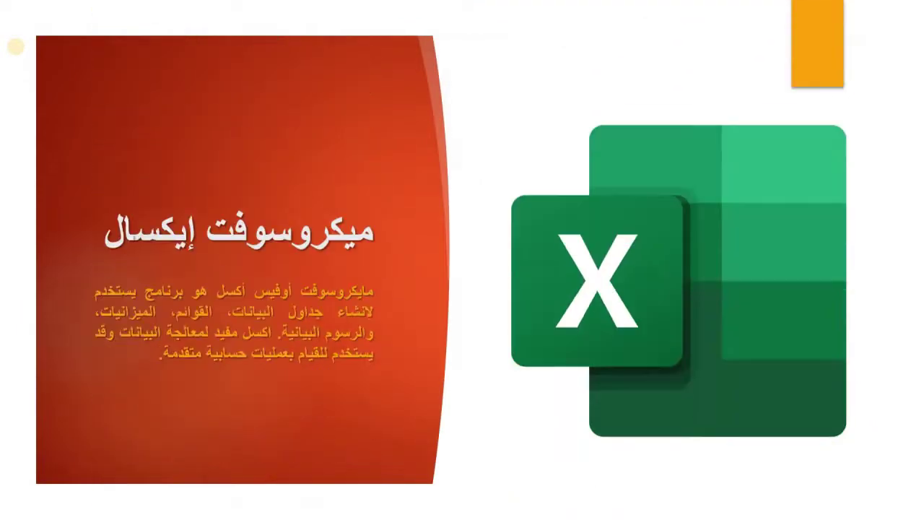
left_click(16, 47)
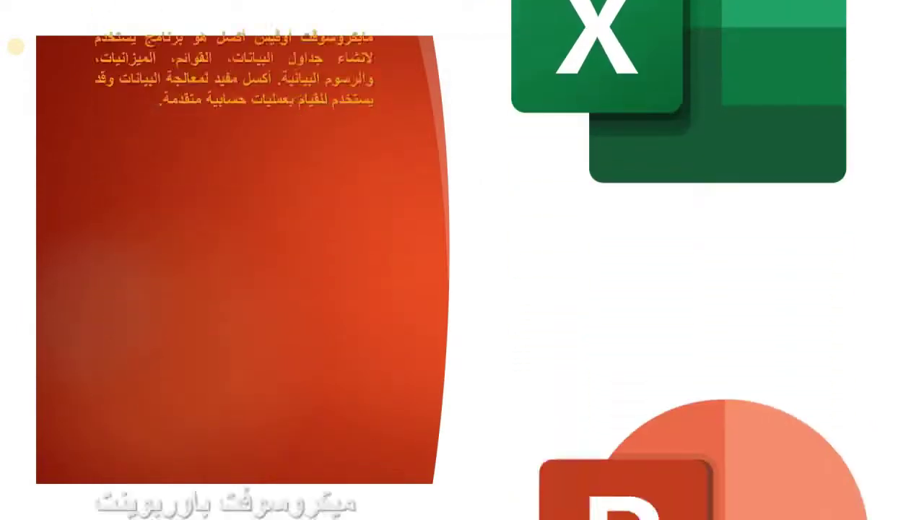
left_click(15, 47)
Step: Exit the slideshow, unhide slide 4 with Masquer la diapositive, and return to slide 1
left_click(15, 46)
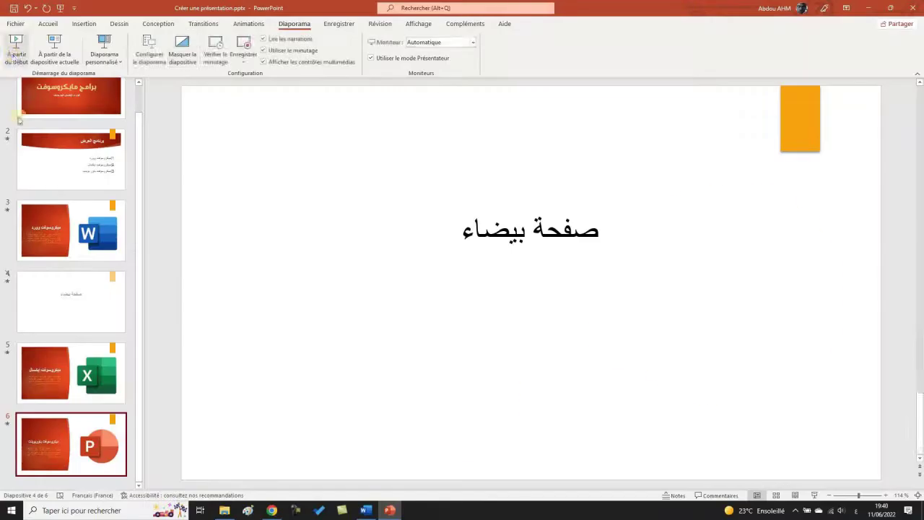
left_click(56, 287)
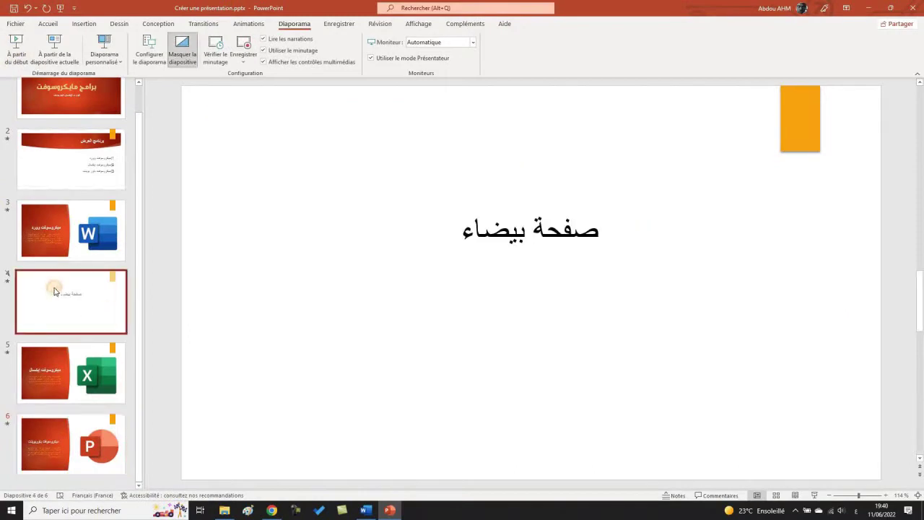
right_click(61, 282)
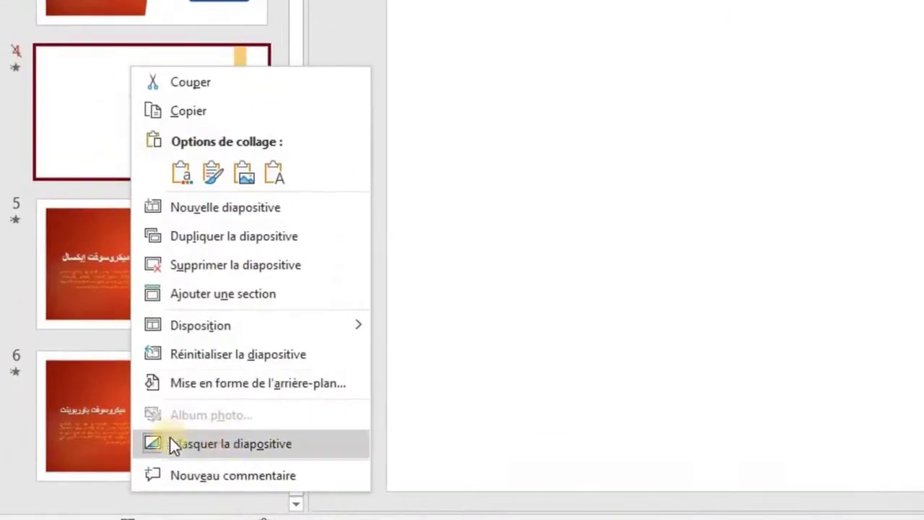
left_click(192, 444)
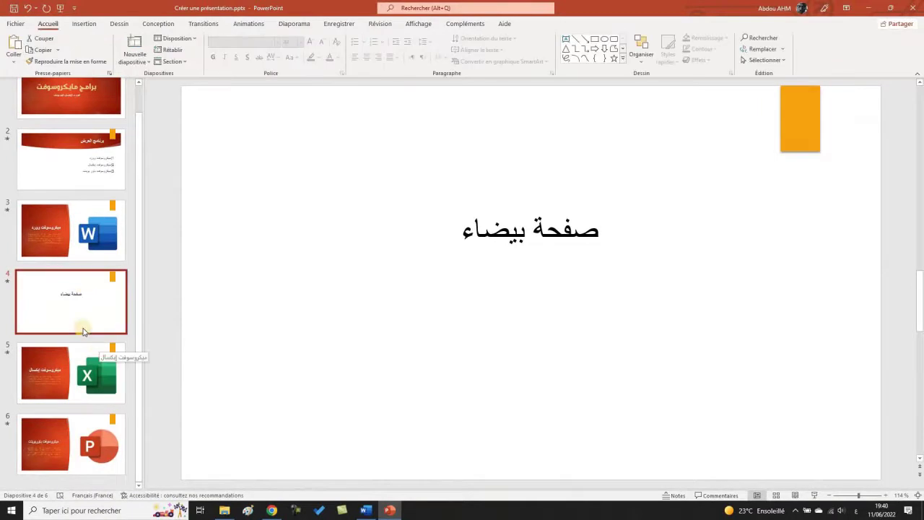
scroll(81, 332, "up", 1)
left_click(82, 120)
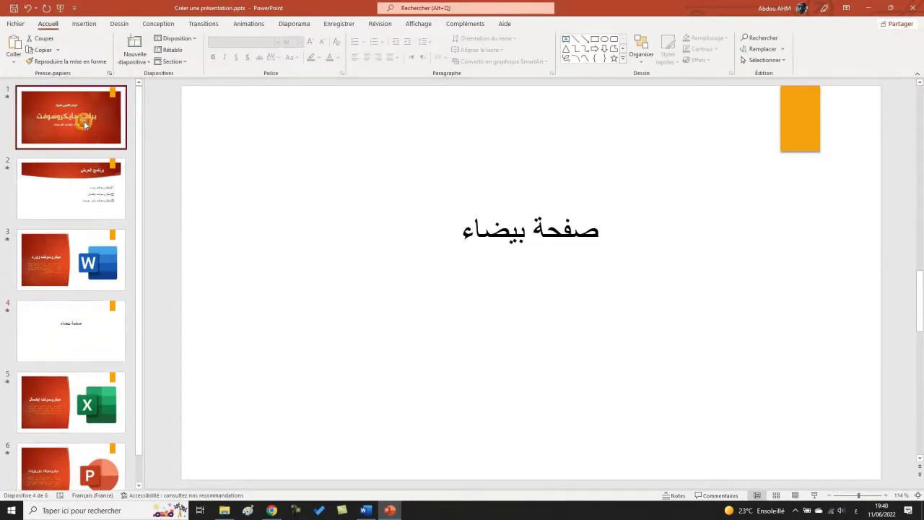